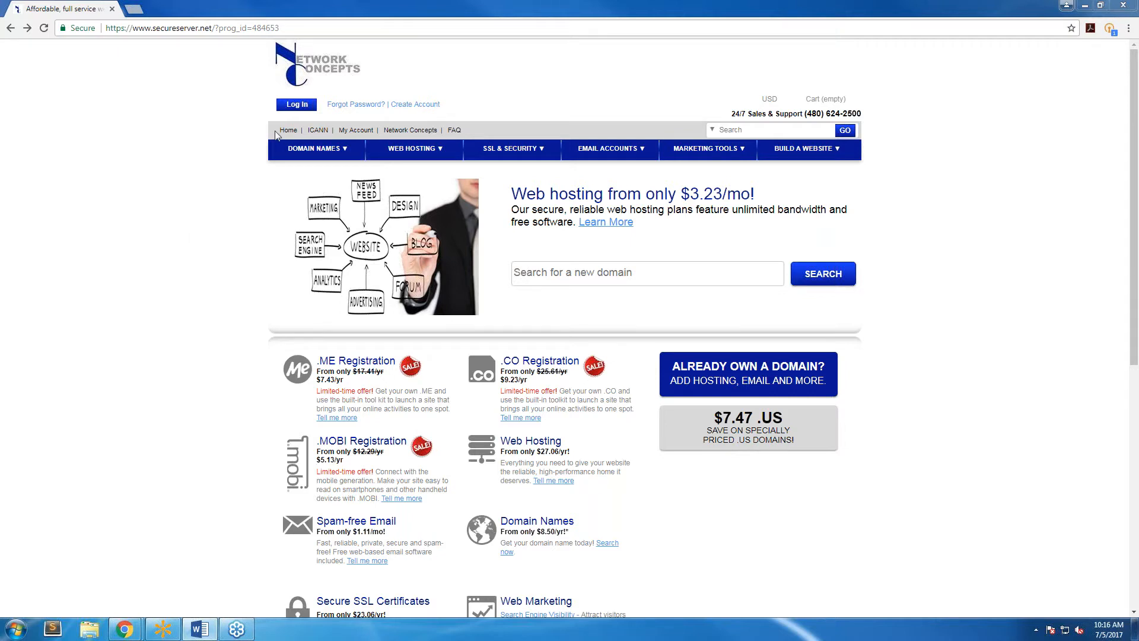
- Log in to the Network Concepts account by entering the account password
left_click(303, 105)
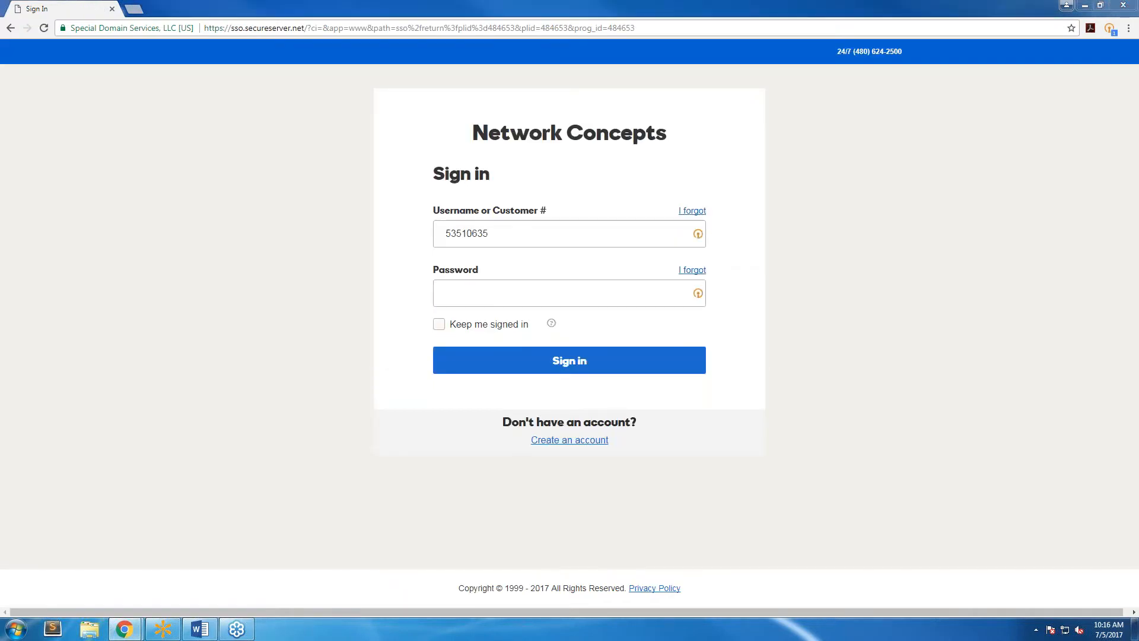
left_click(496, 293)
key("ctrl+v")
key("Return")
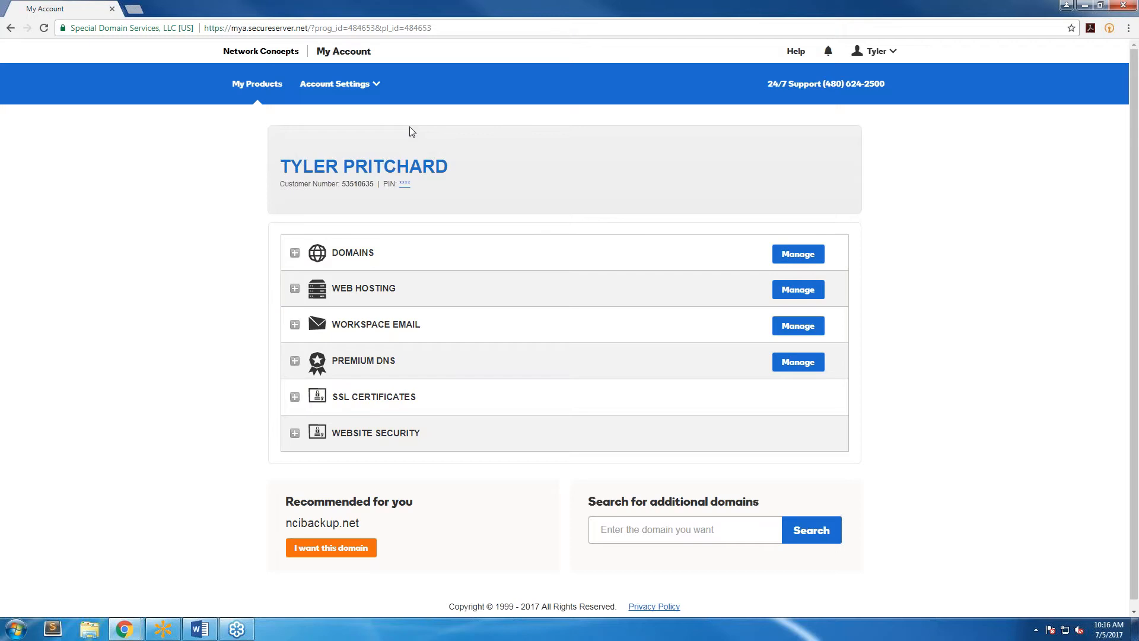
- Open the web hosting accounts and manage the dev.nciwd.com hosting account in cPanel
left_click(796, 290)
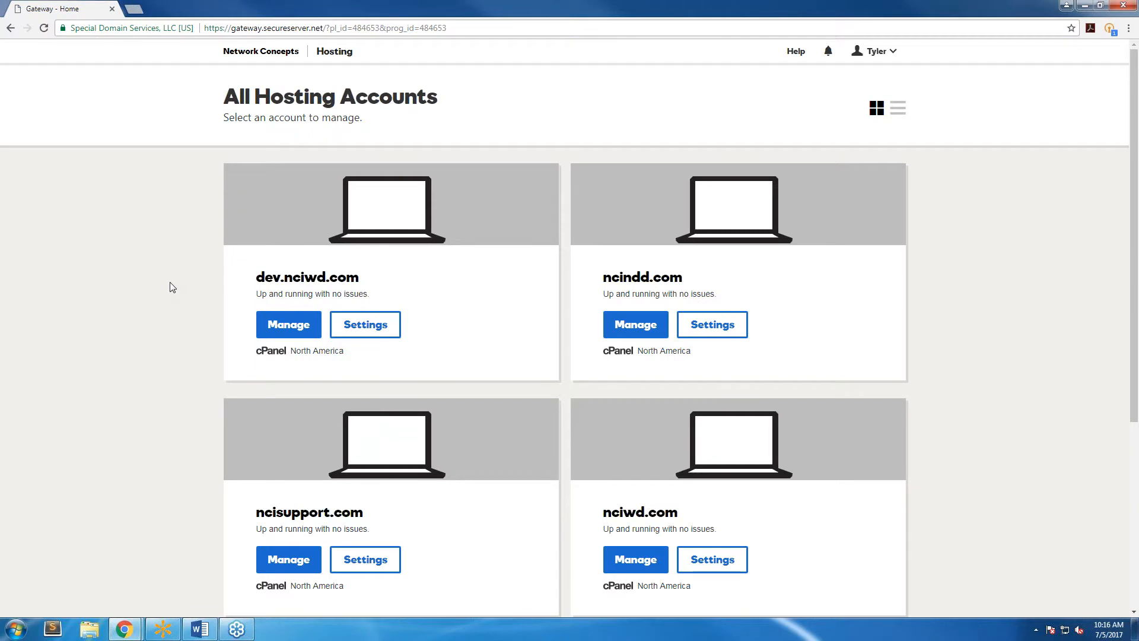
scroll(188, 332, "down", 2)
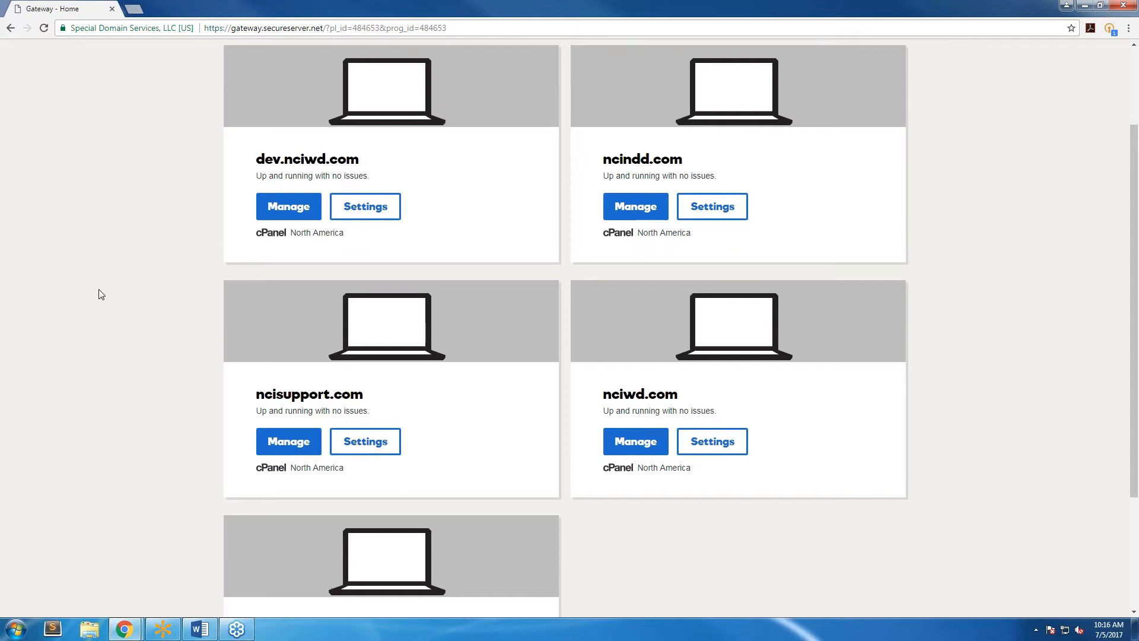
scroll(101, 295, "up", 2)
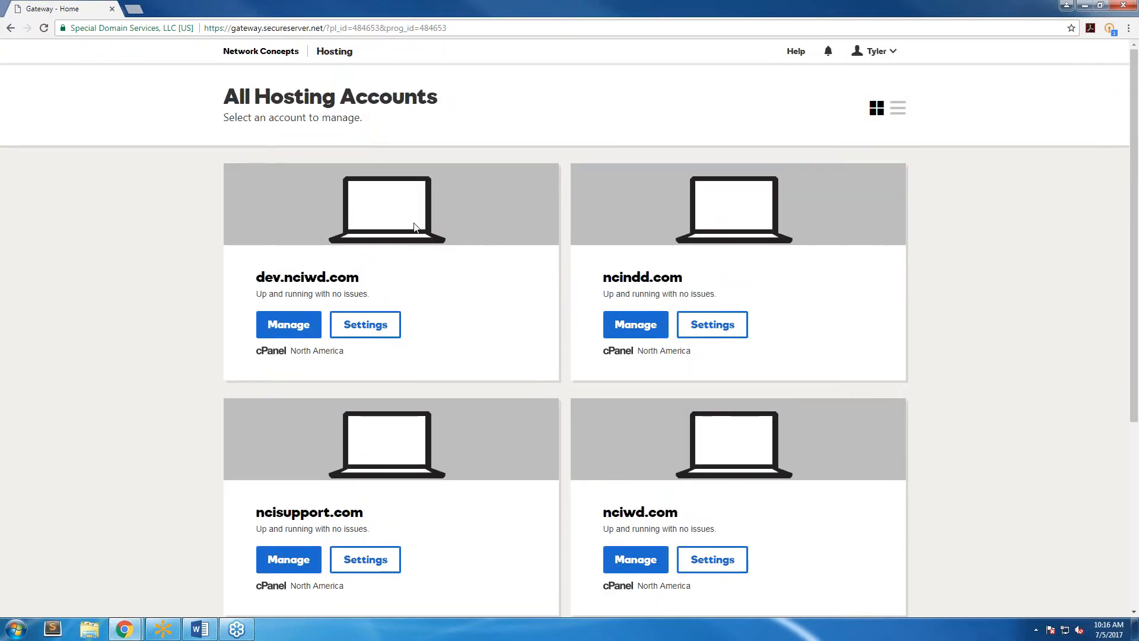
left_click(302, 328)
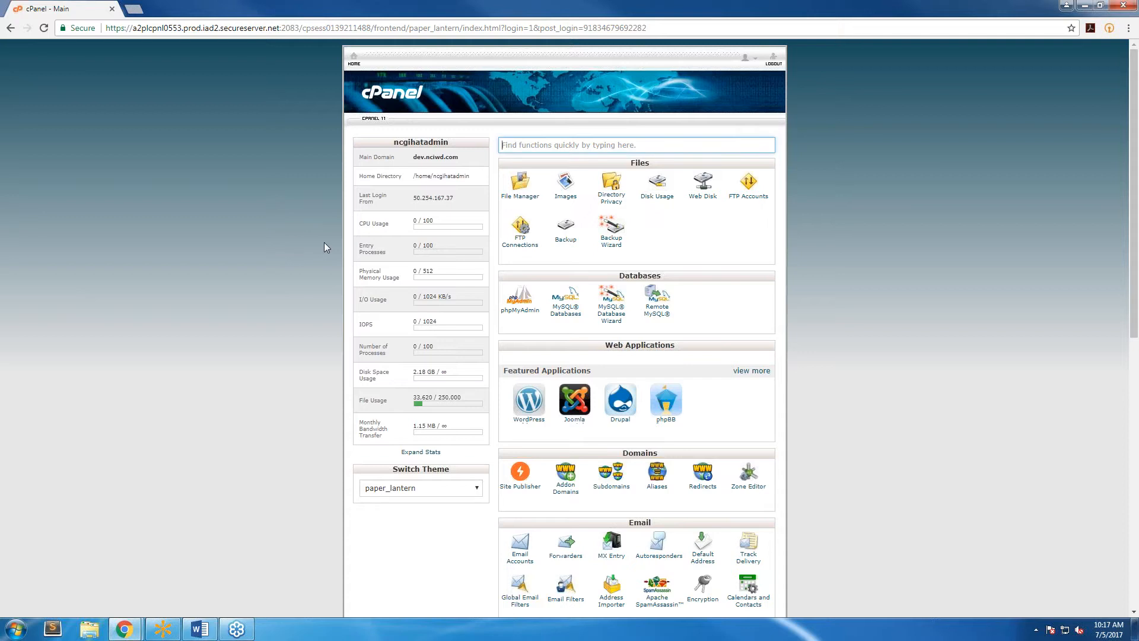
- Start a new WordPress installation from cPanel's featured web applications
scroll(260, 326, "down", 1)
scroll(259, 325, "up", 1)
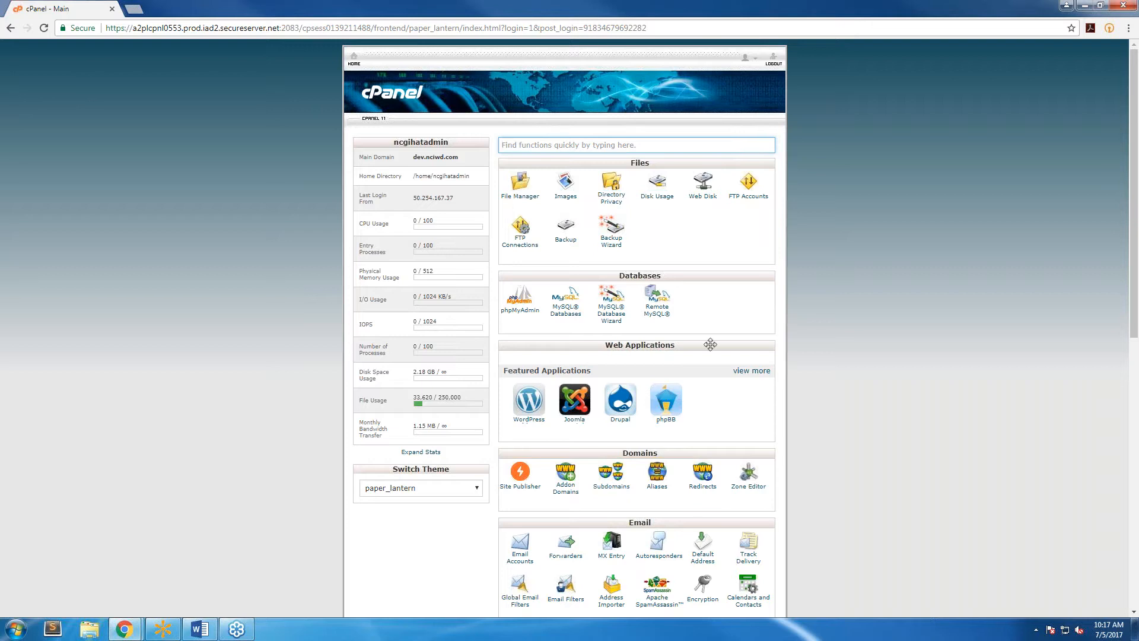
left_click(537, 421)
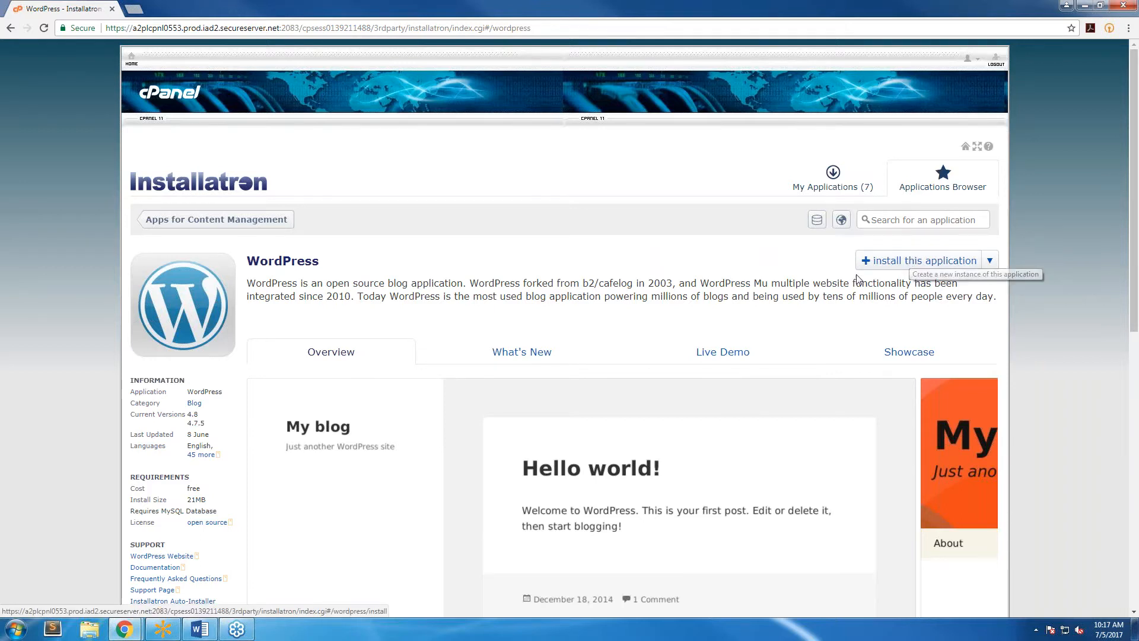
left_click(920, 262)
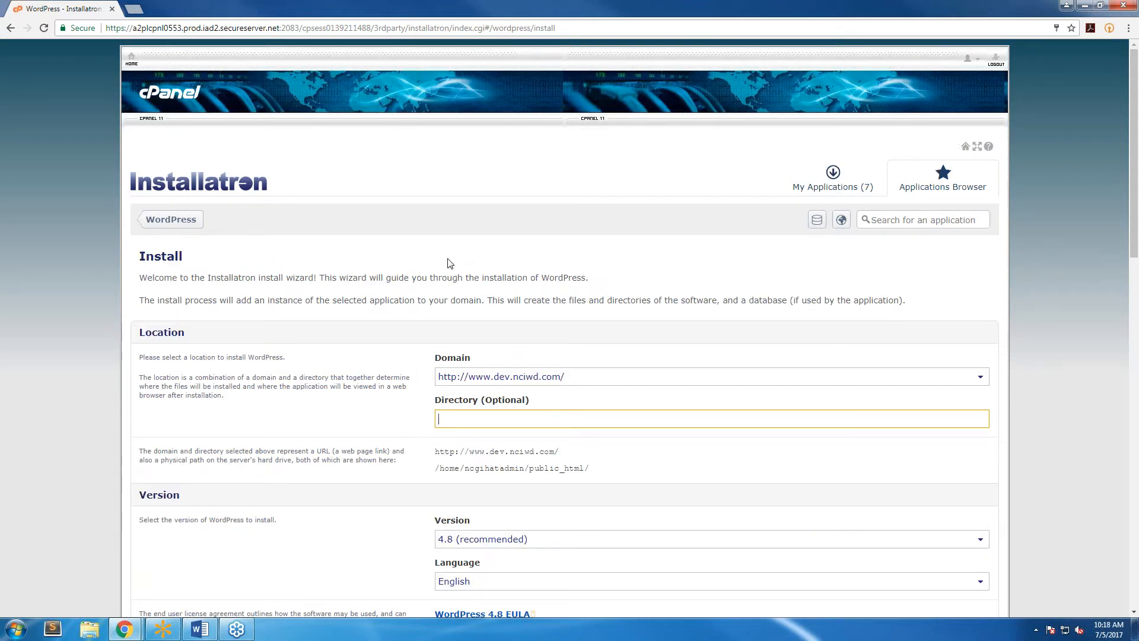
- Set the installation directory to "wordpress", keep the default version and settings, and install WordPress
scroll(447, 346, "down", 2)
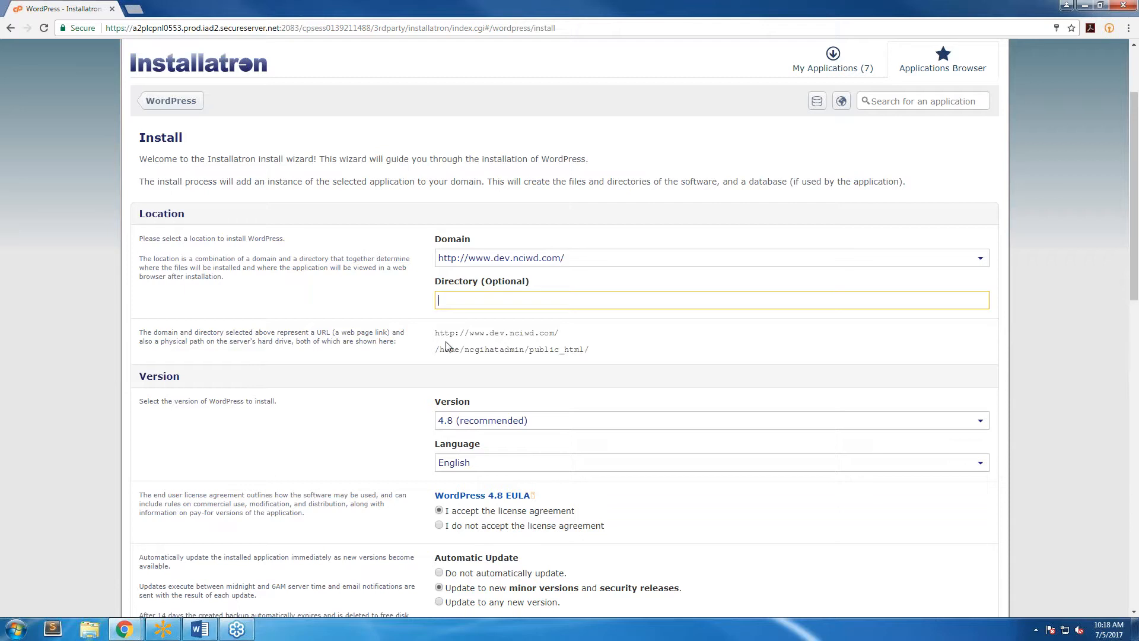
type("wordpress")
scroll(340, 316, "down", 8)
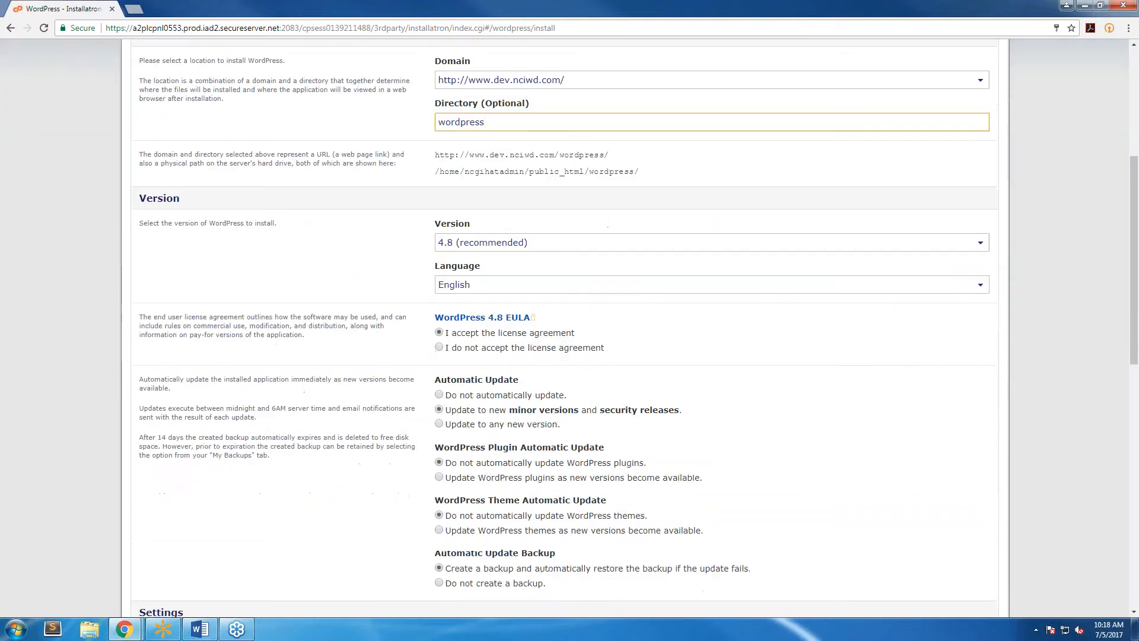
scroll(547, 271, "down", 1)
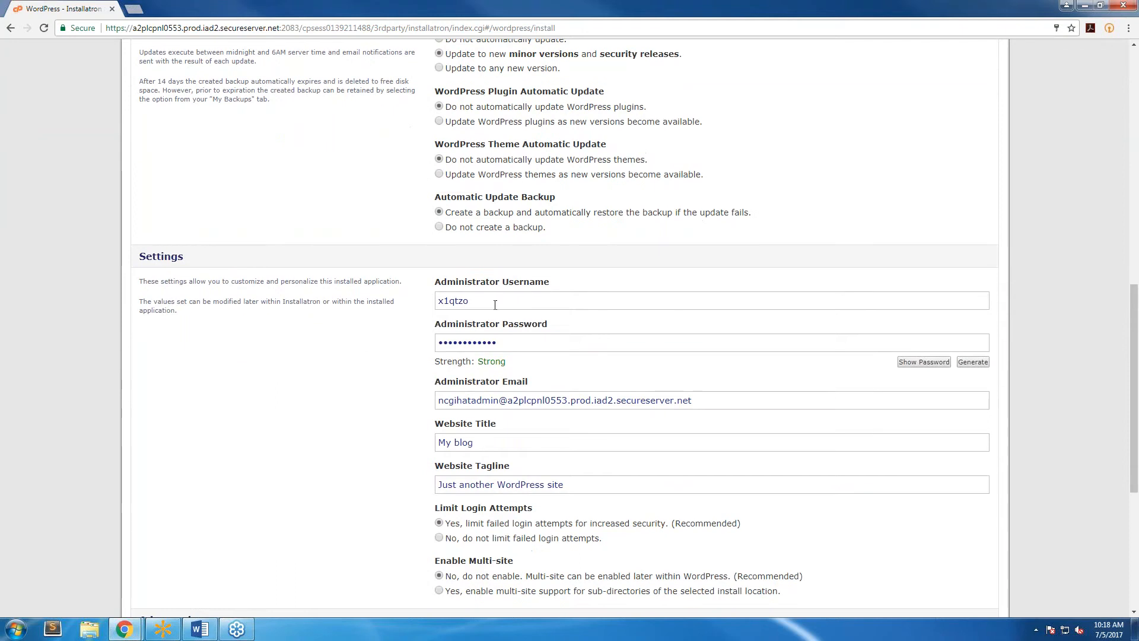
scroll(284, 295, "down", 5)
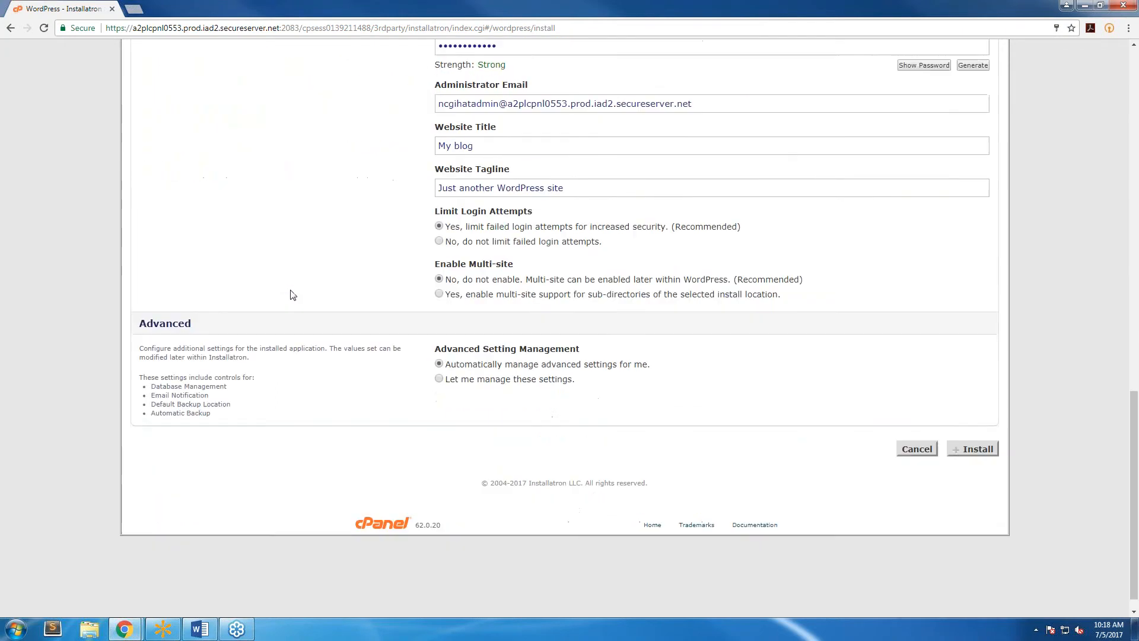
scroll(797, 378, "up", 2)
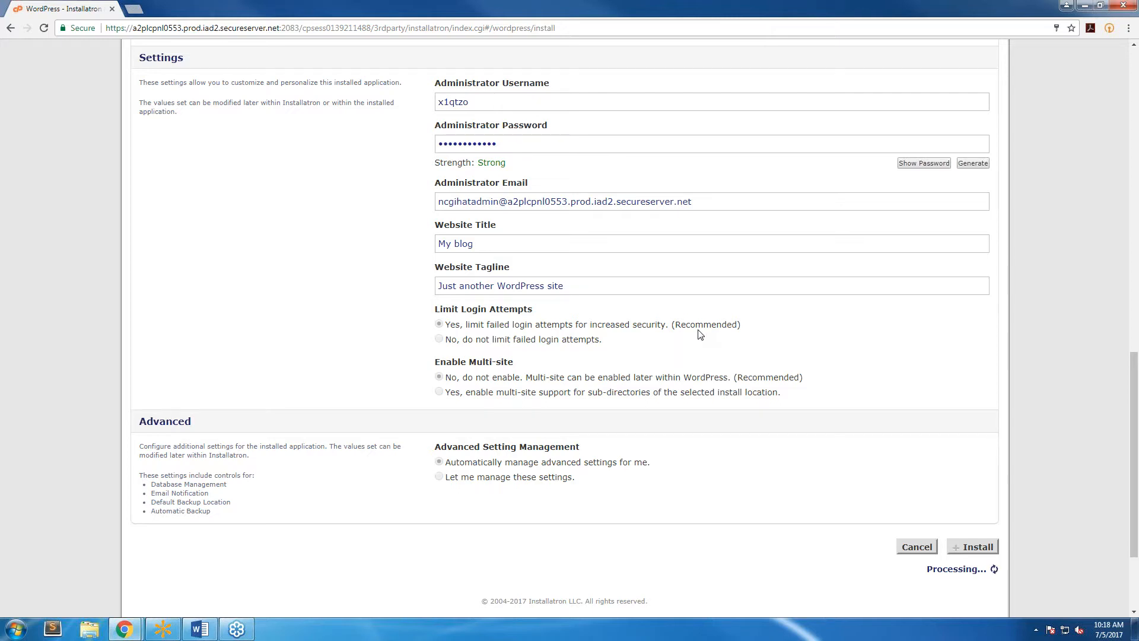
scroll(653, 444, "down", 3)
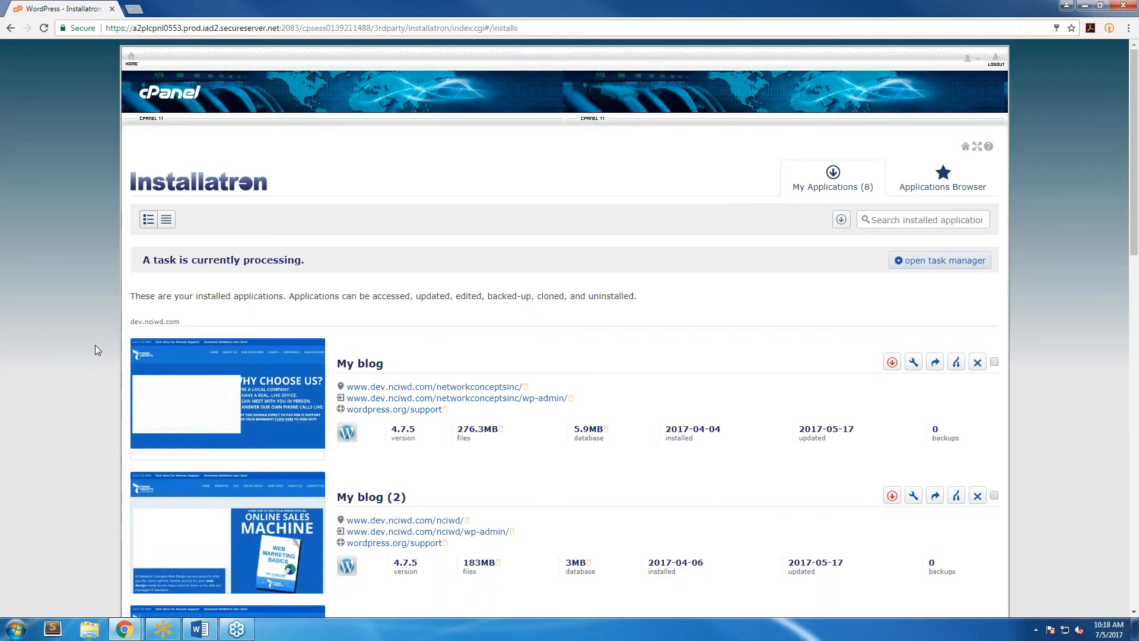
scroll(95, 344, "down", 4)
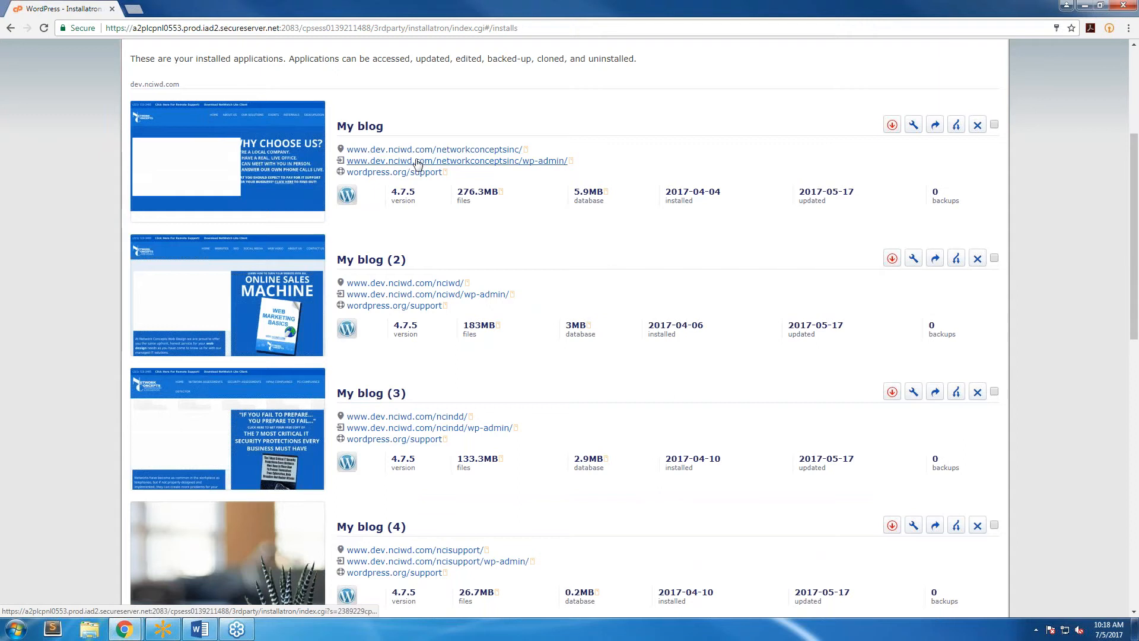
scroll(270, 70, "up", 3)
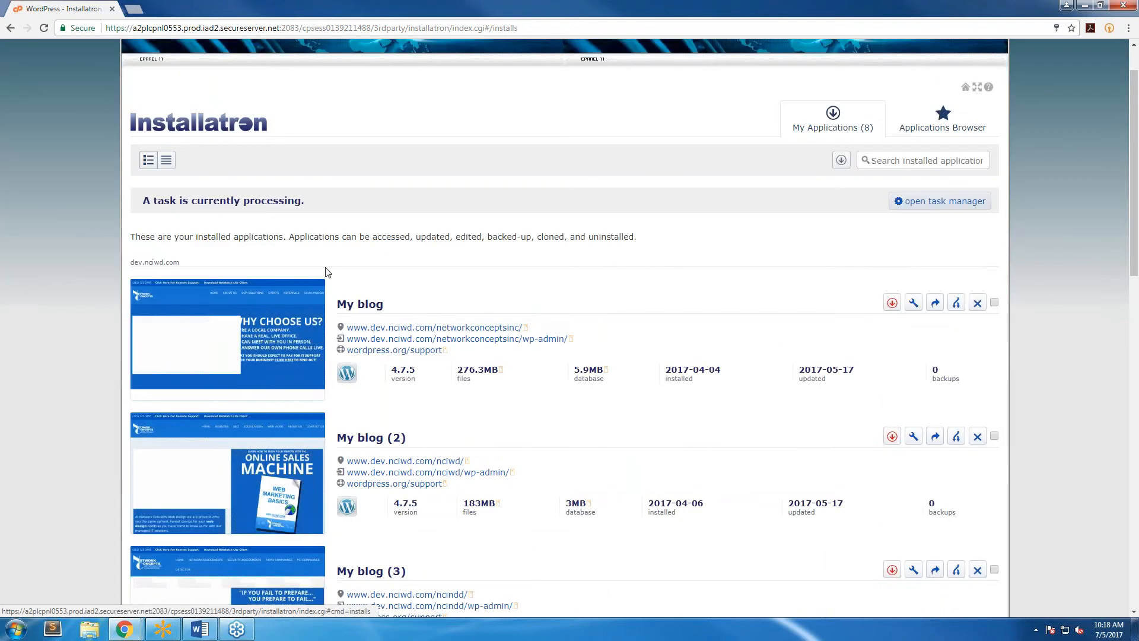
scroll(332, 283, "down", 5)
scroll(332, 283, "down", 4)
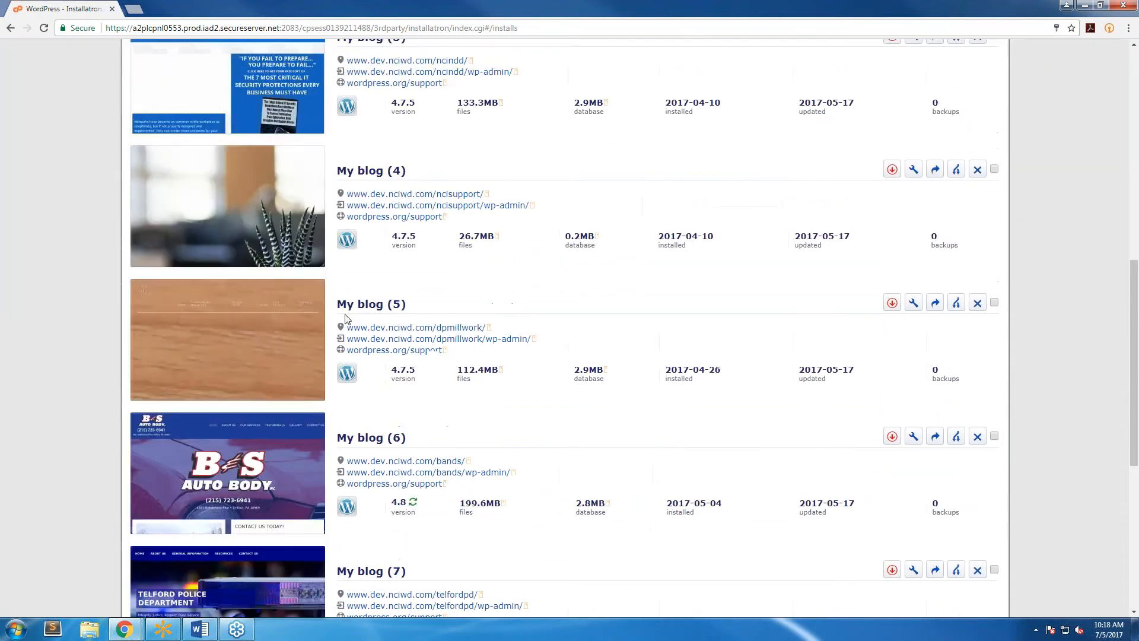
scroll(338, 323, "down", 2)
scroll(344, 488, "down", 5)
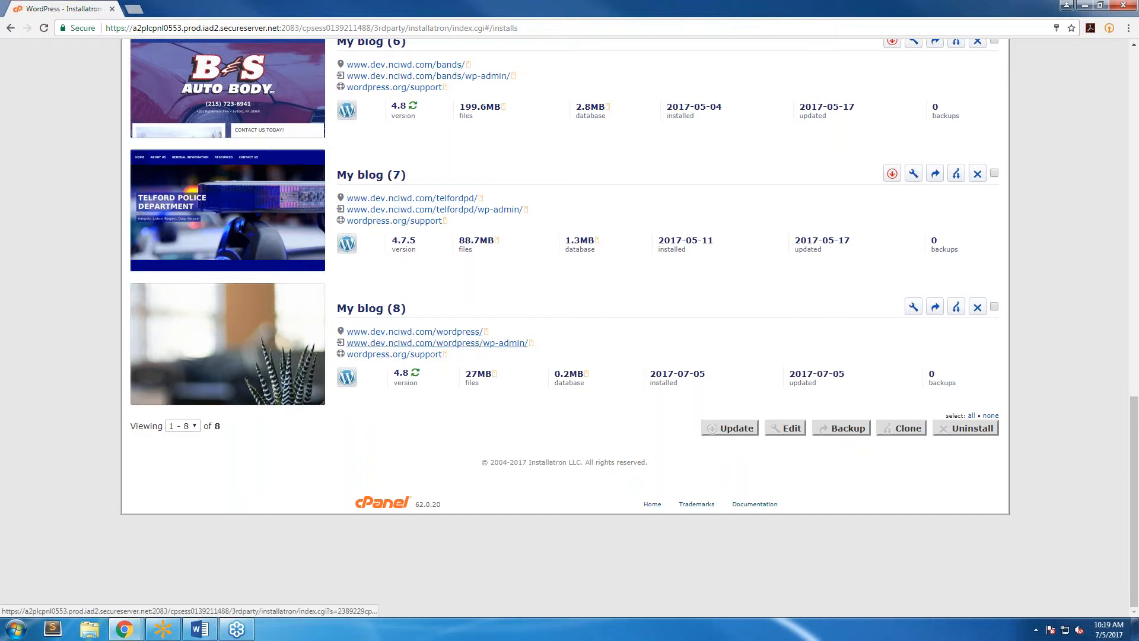
left_click(487, 345)
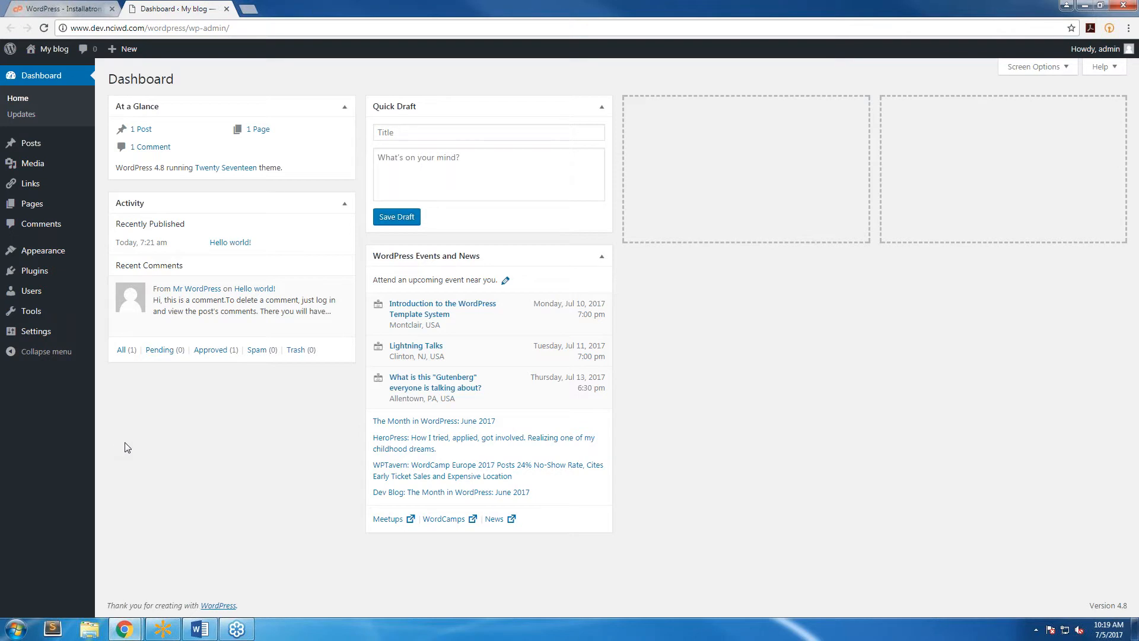
- Open the live My blog site in a new tab and look over its home page
mouse_move(62, 52)
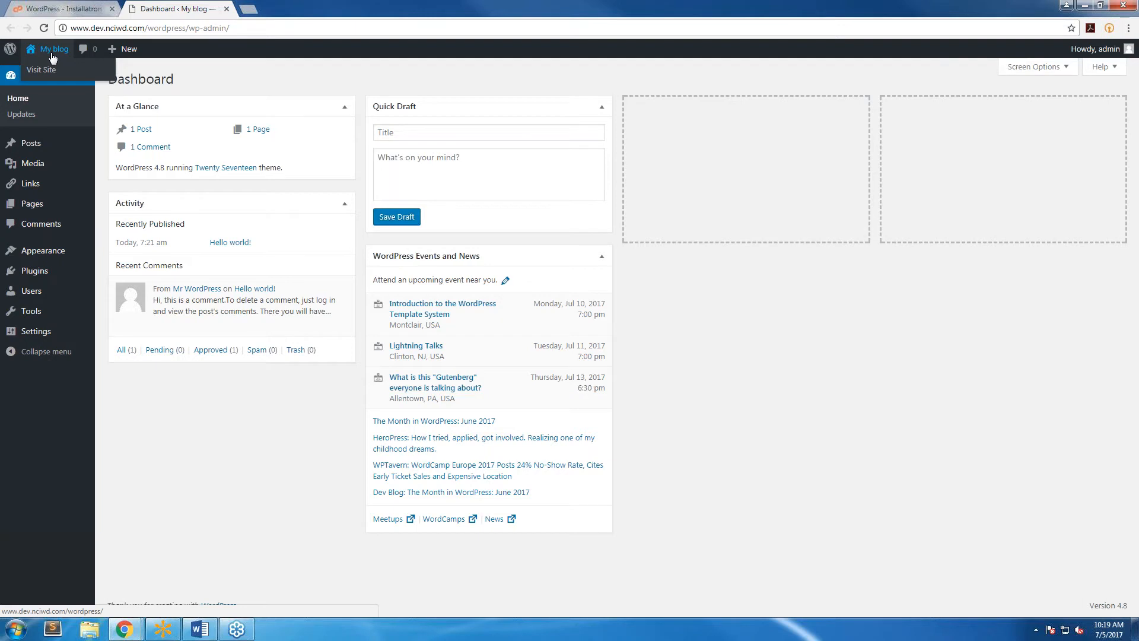
middle_click(58, 53)
left_click(287, 9)
scroll(141, 382, "down", 5)
scroll(141, 382, "up", 4)
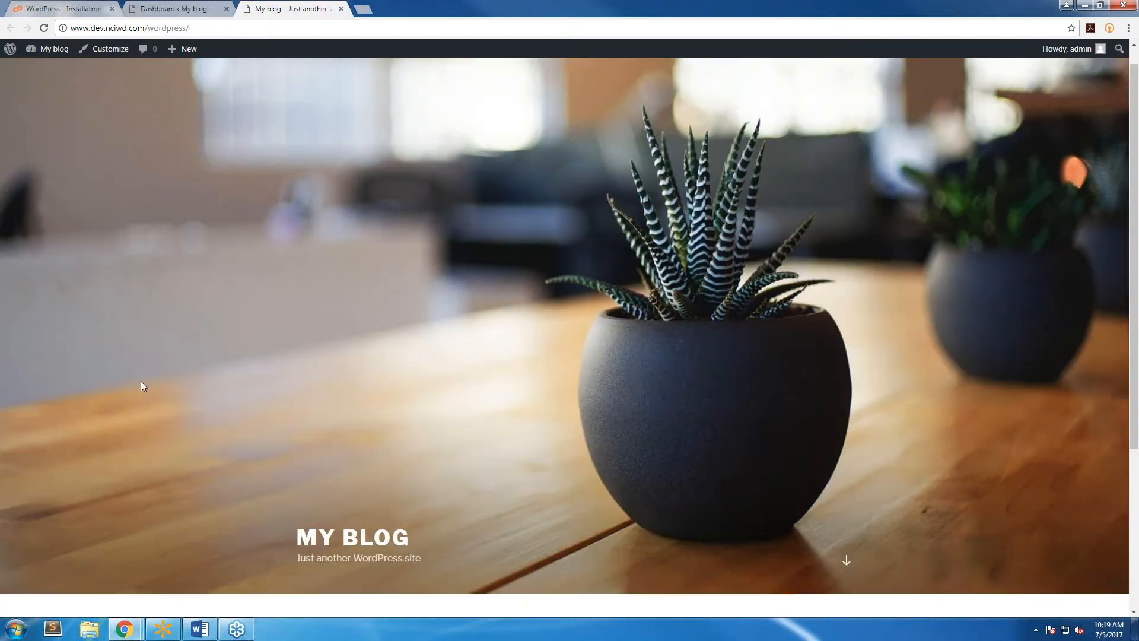
scroll(141, 387, "up", 1)
scroll(143, 385, "down", 5)
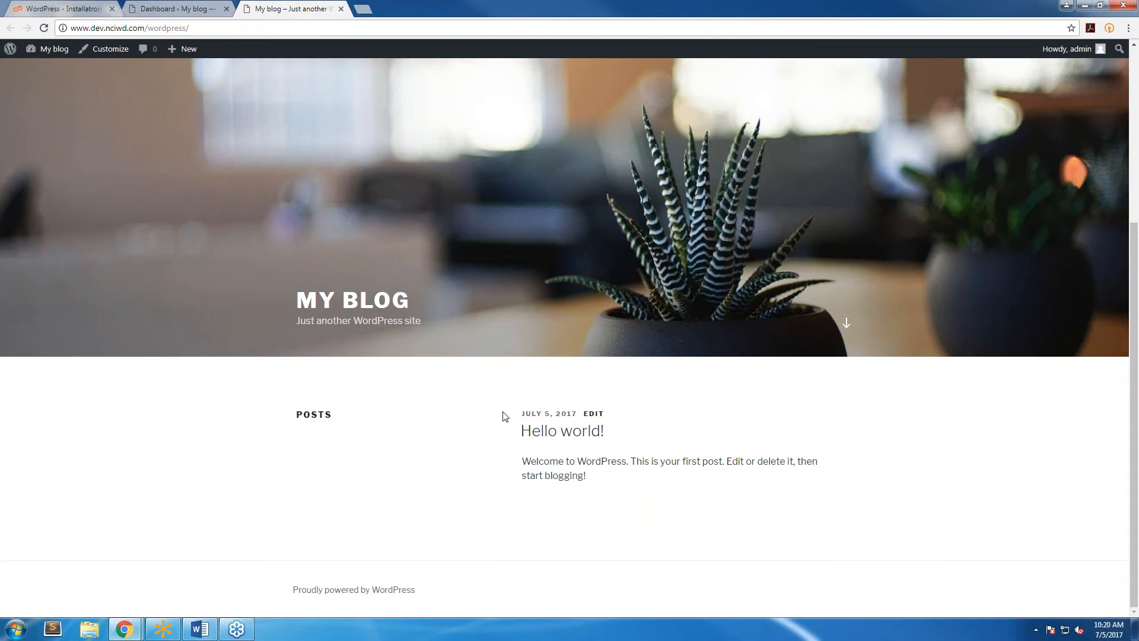
- Return to the WordPress dashboard and start a new post titled "Title"
left_click(142, 7)
mouse_move(56, 343)
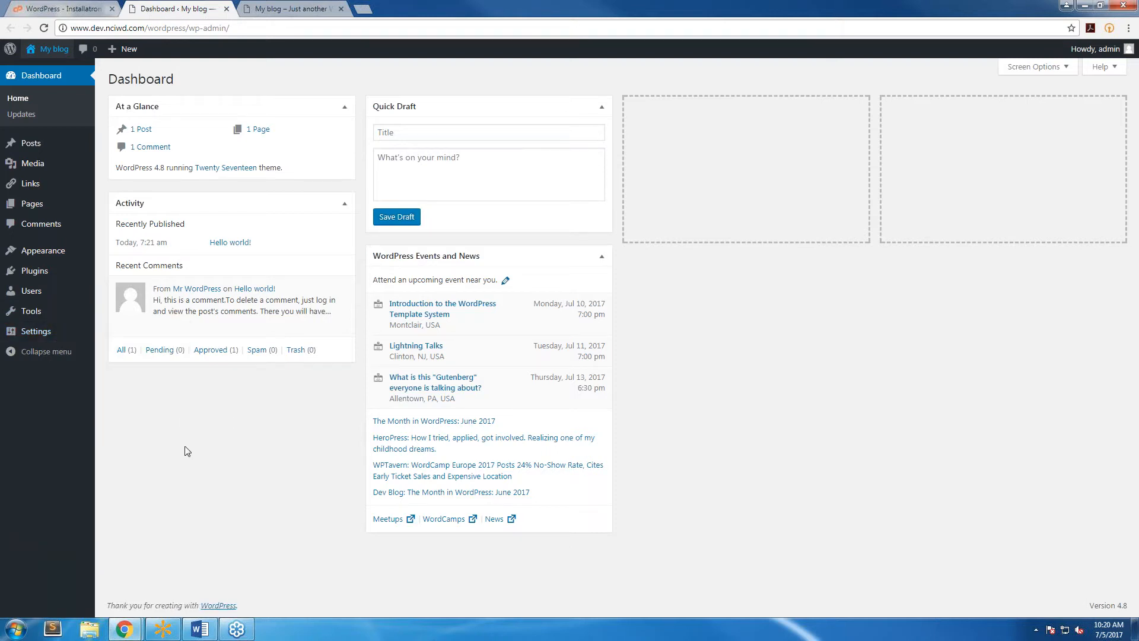
left_click(58, 141)
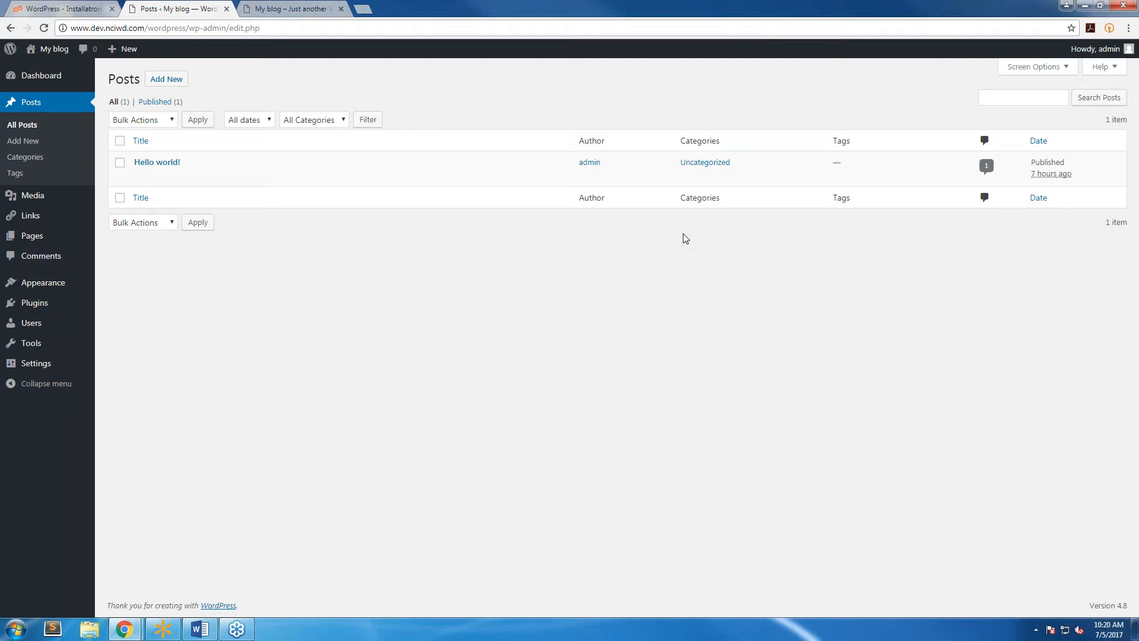
left_click(176, 84)
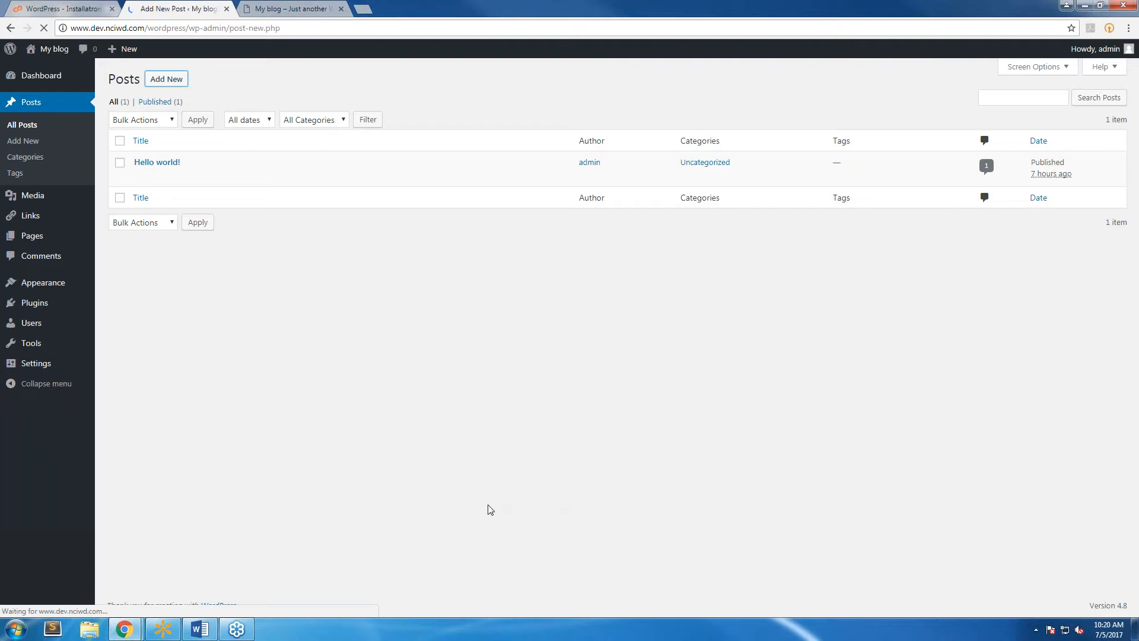
type("Title")
key("Tab")
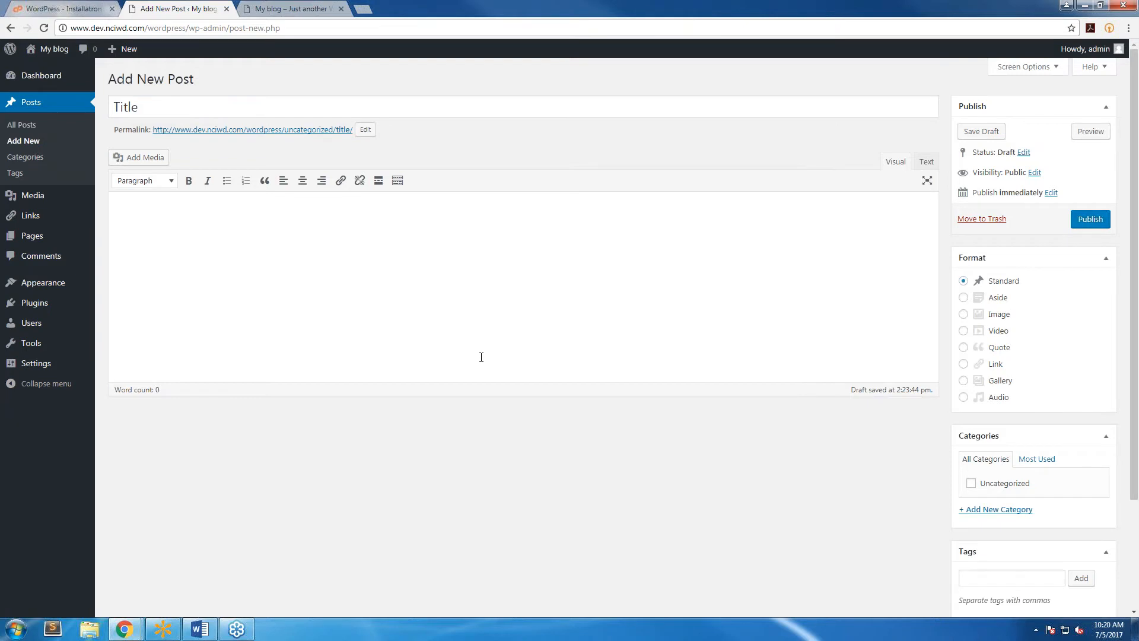
- Write "Hello, world!" as the first line of the post body
type("Hola")
key("BackSpace")
key("BackSpace")
key("BackSpace")
type("ello")
type(", world")
- Add the text "asdfg" below the greeting and make it bold and italic
type("asd")
key("shift+Left")
key("shift+Left")
key("shift+Left")
key("shift+Left")
key("shift+Left")
left_click(188, 180)
left_click(208, 180)
key("Right")
- Add the line "Here is a heading" below, format it as Heading 2, and check the post's HTML source
left_click(187, 231)
left_click(250, 294)
key("Return")
key("Return")
type("Here is a heading")
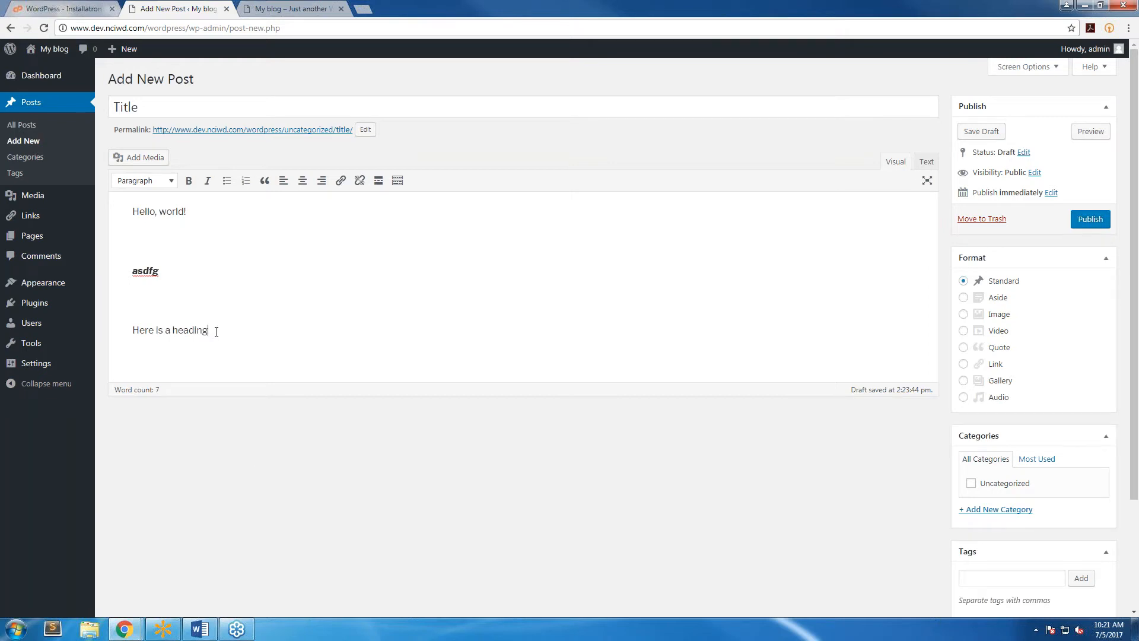
left_click_drag(217, 332, 80, 325)
left_click(171, 180)
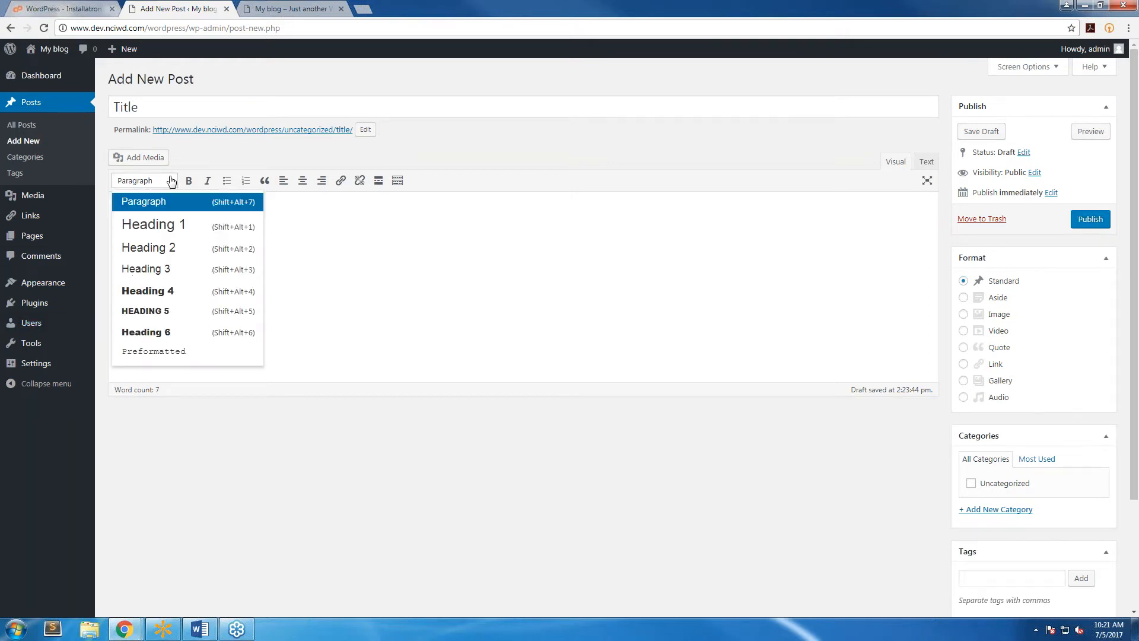
left_click(182, 248)
left_click(383, 343)
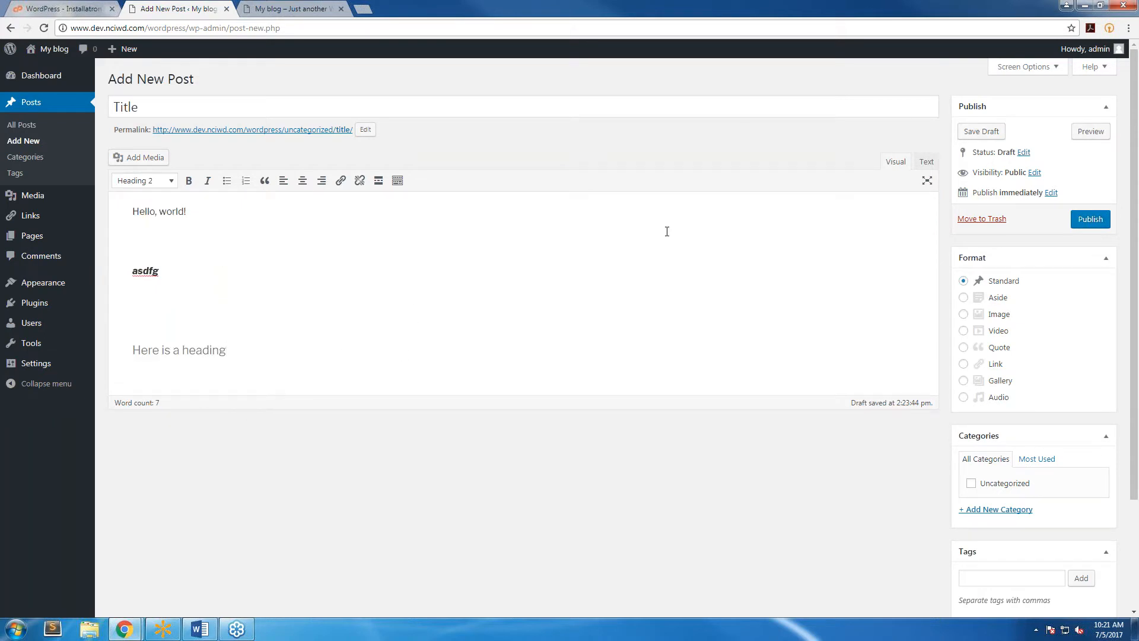
left_click(927, 163)
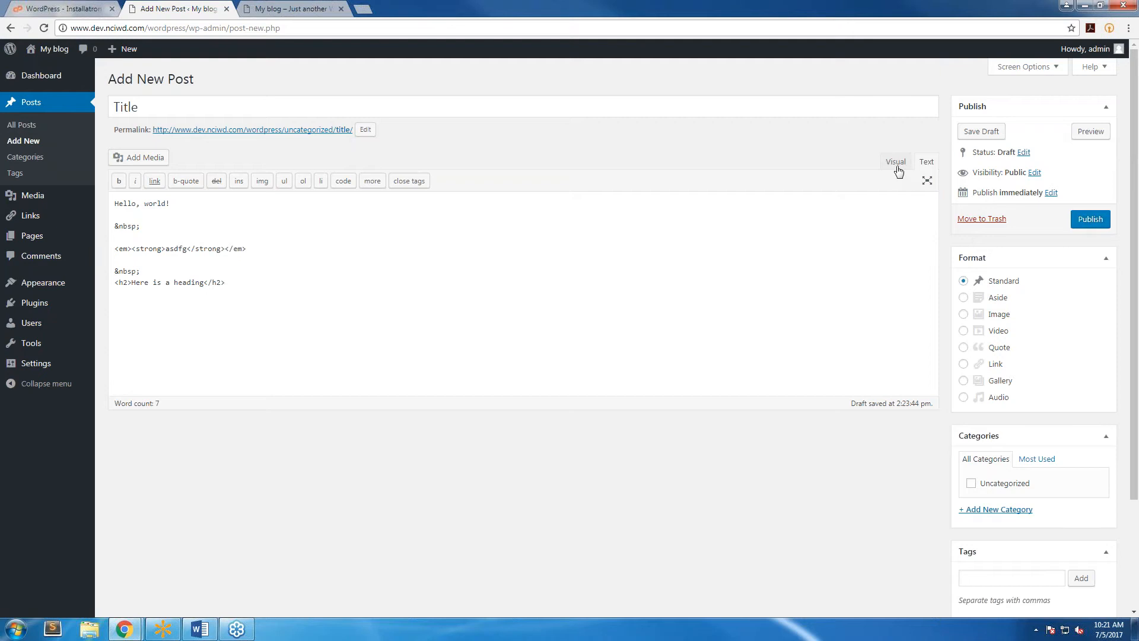
left_click(897, 170)
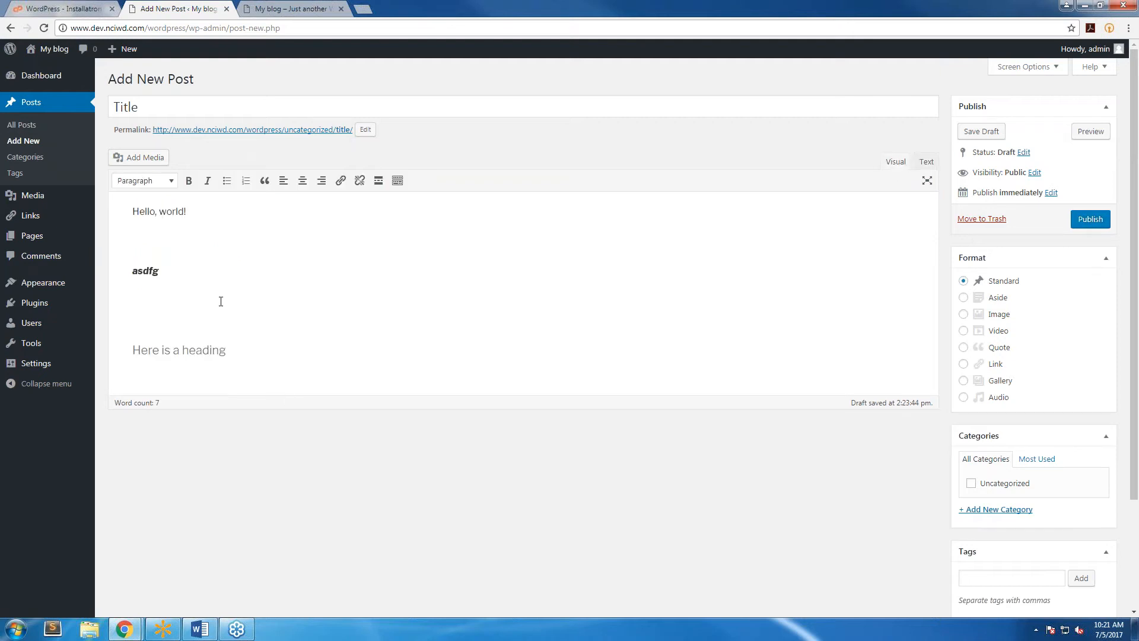
- Add the line "this is a quote" under the heading and format it as a blockquote
left_click(351, 347)
key("Return")
type("this is a")
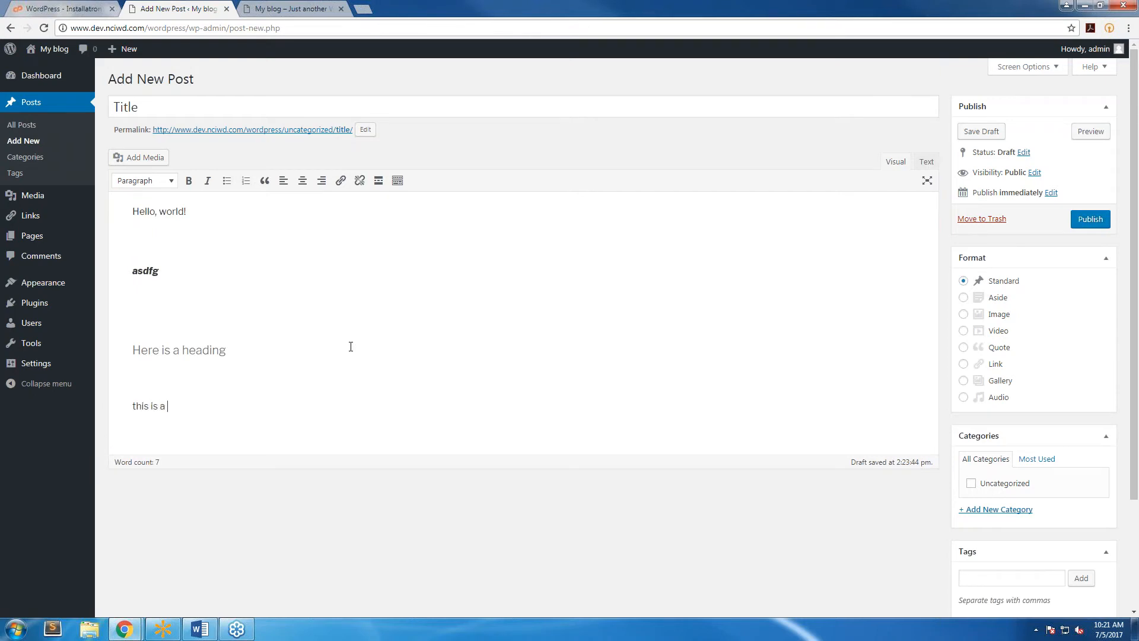
type(" quote")
triple_click(215, 413)
left_click(264, 181)
left_click(411, 421)
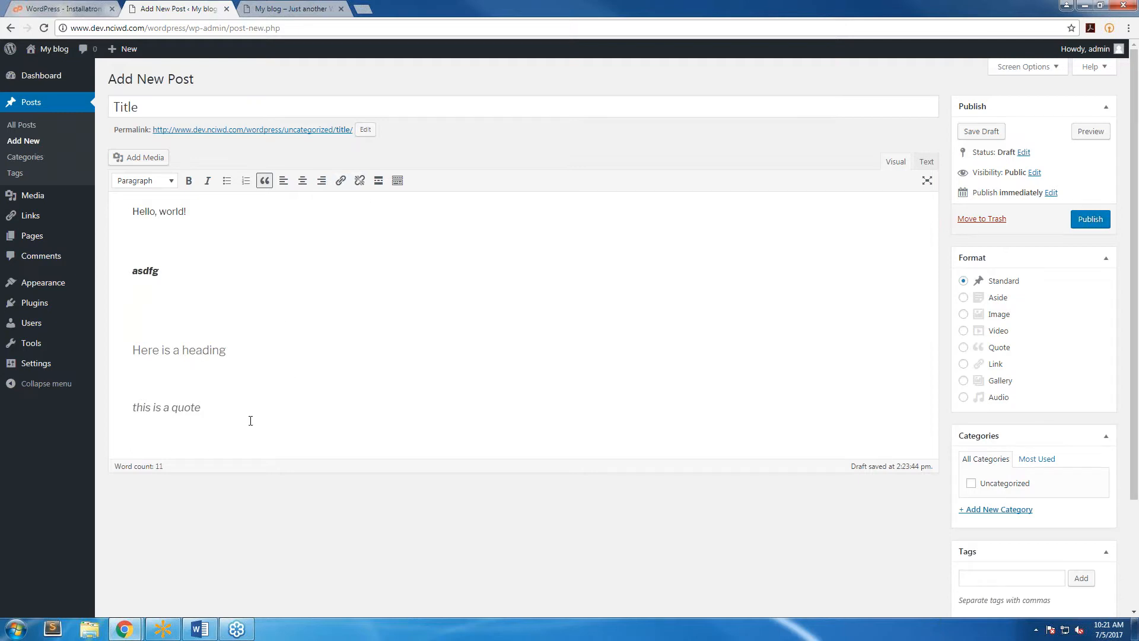
- Add the line "here is a hyperlink" below the quote and link the word "hyperlink" to google.com
key("Return")
type("here is a hyperlink")
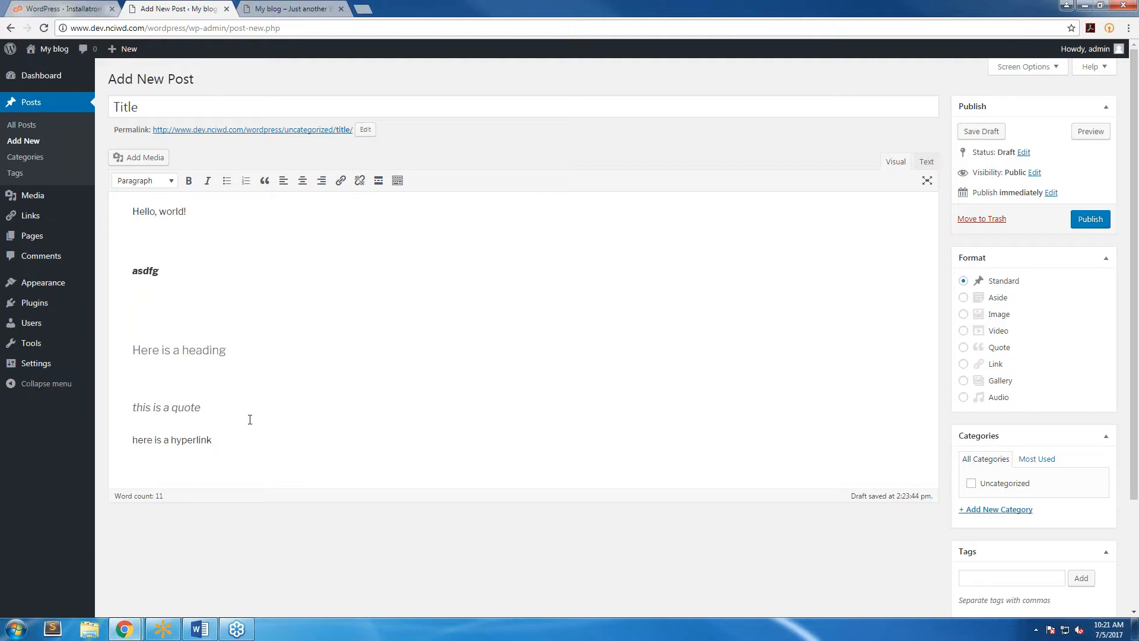
double_click(195, 444)
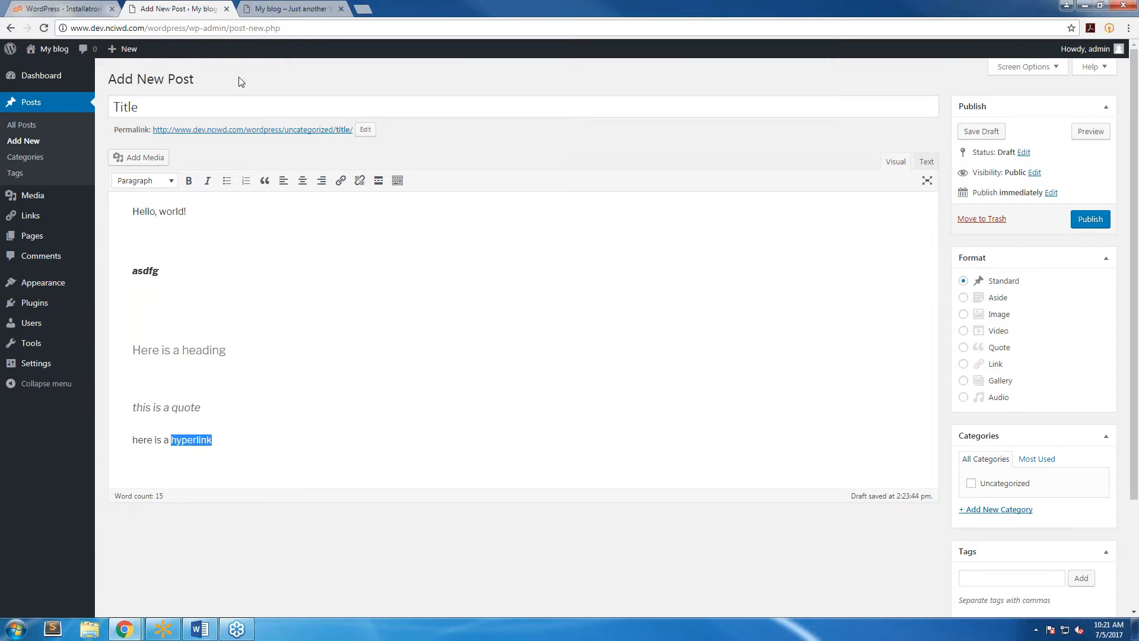
left_click(340, 180)
type("google.c")
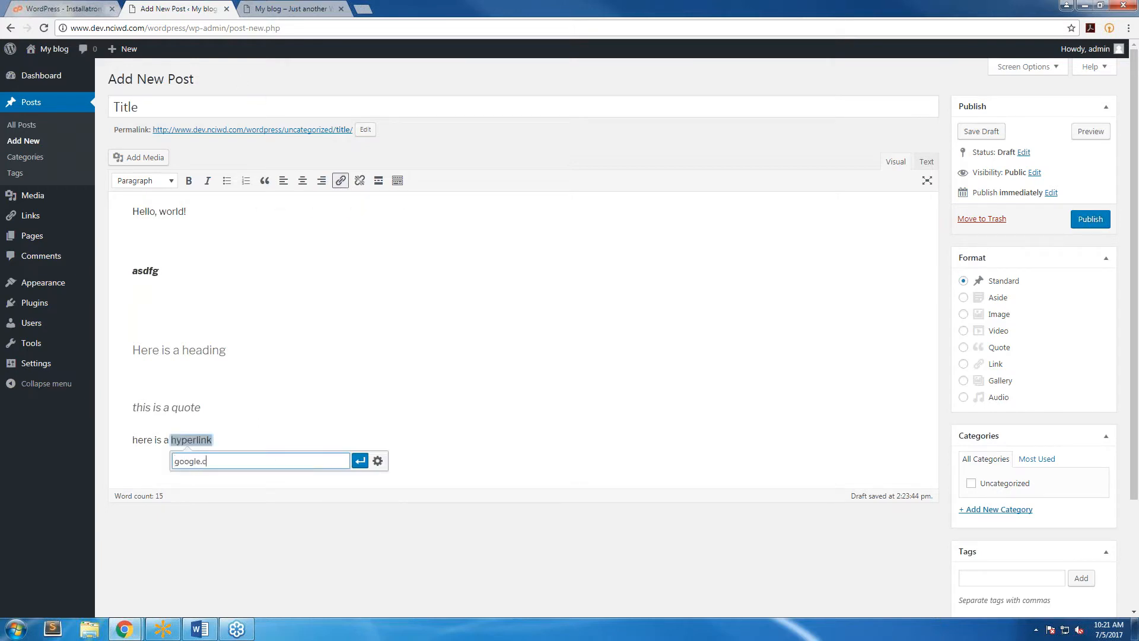
type("omwww.")
key("Return")
left_click(381, 439)
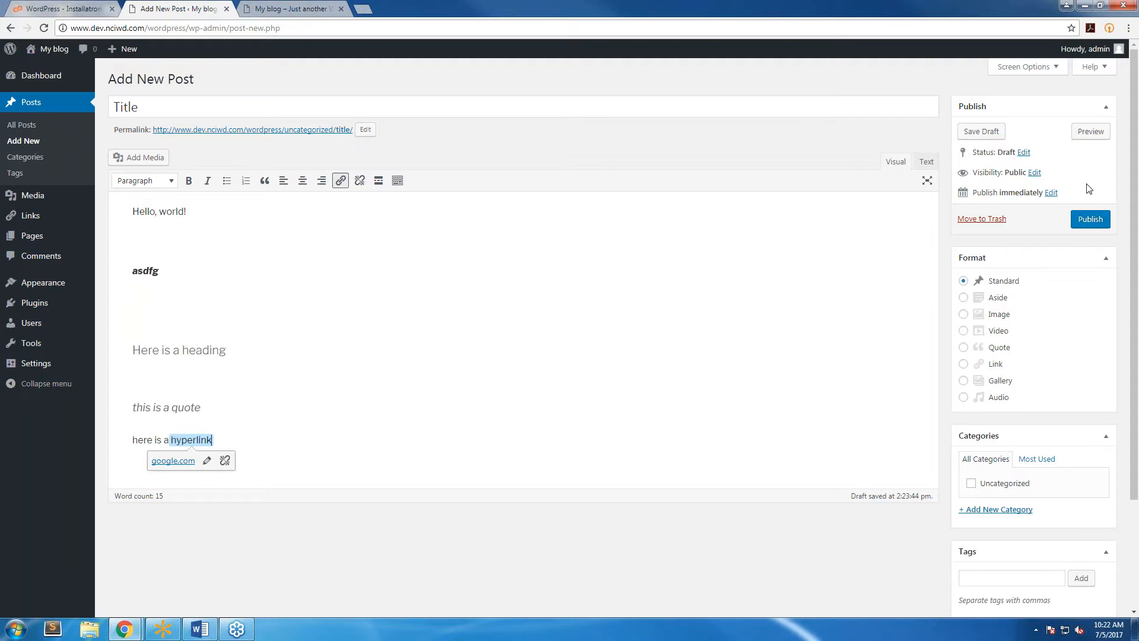
- Preview the draft post and look over its formatted content and the comment area
left_click(1090, 132)
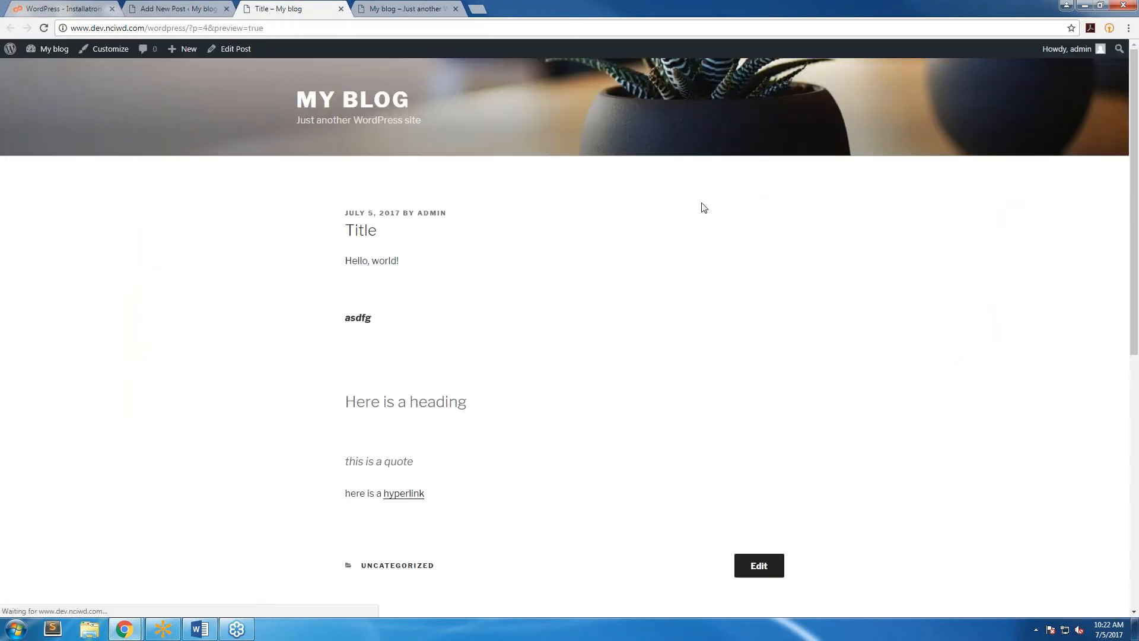
scroll(604, 198, "down", 1)
scroll(451, 301, "down", 2)
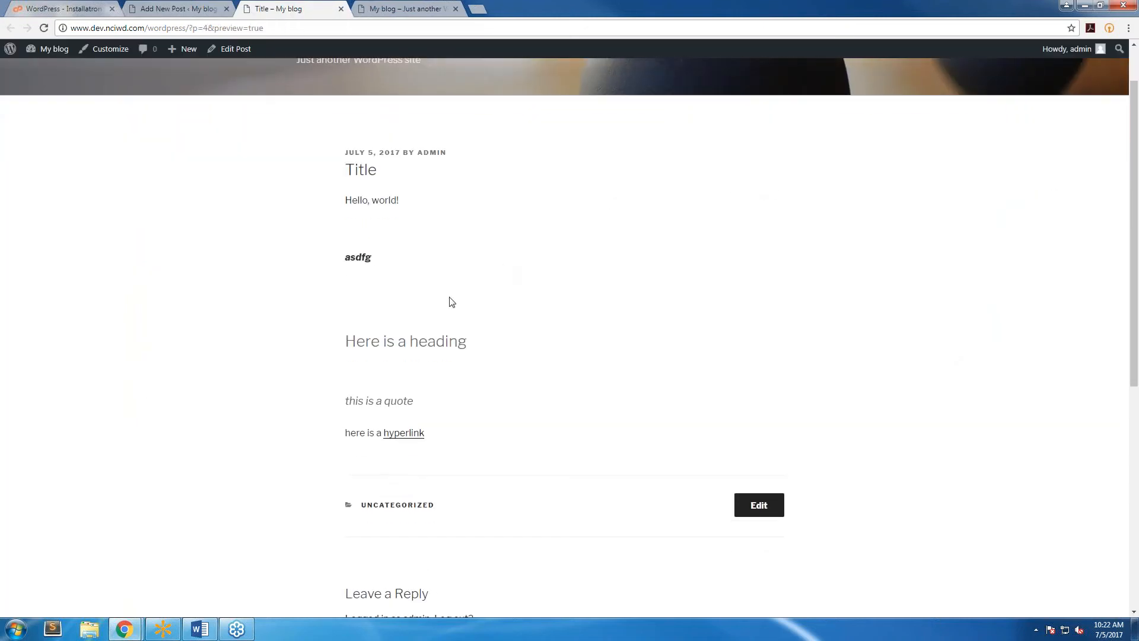
scroll(465, 286, "up", 2)
scroll(460, 294, "down", 7)
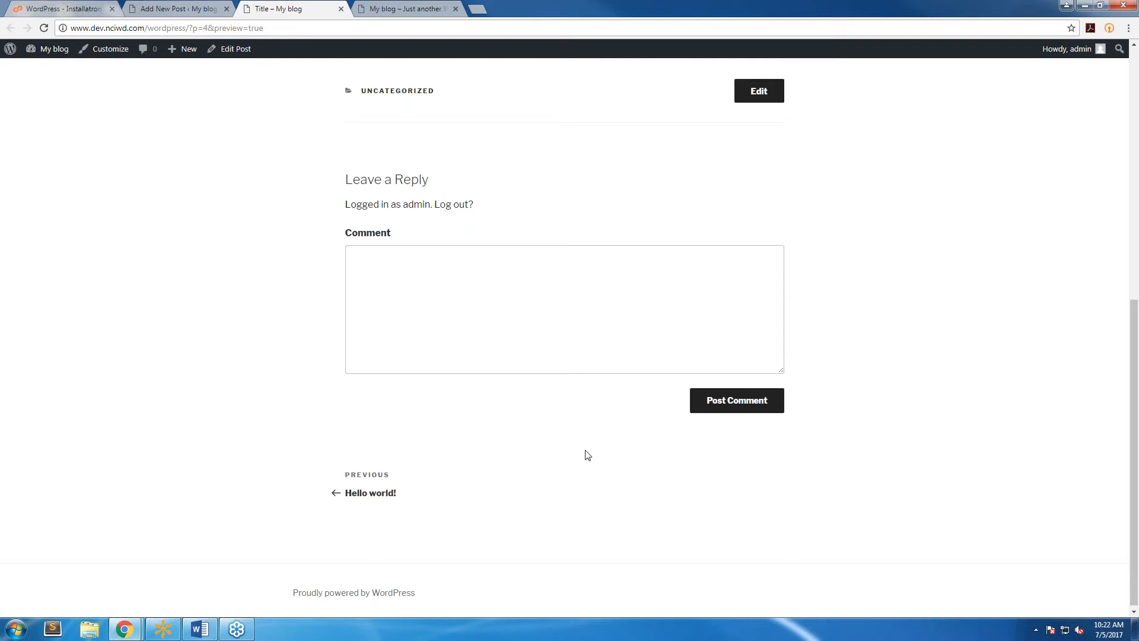
scroll(468, 456, "up", 4)
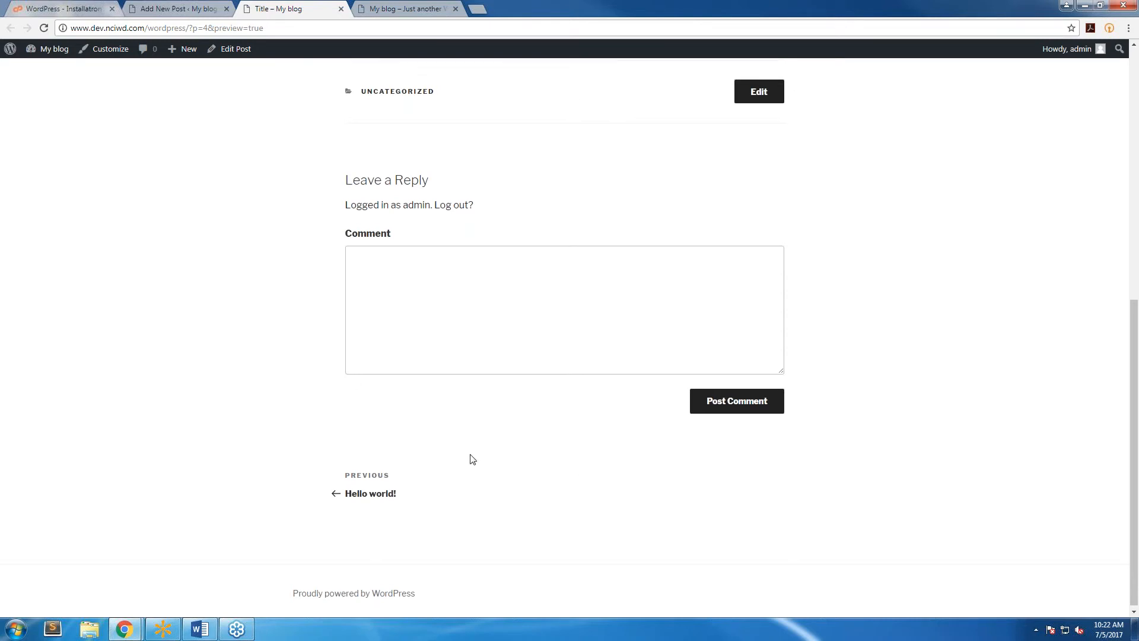
scroll(460, 449, "up", 3)
double_click(355, 255)
left_click(436, 248)
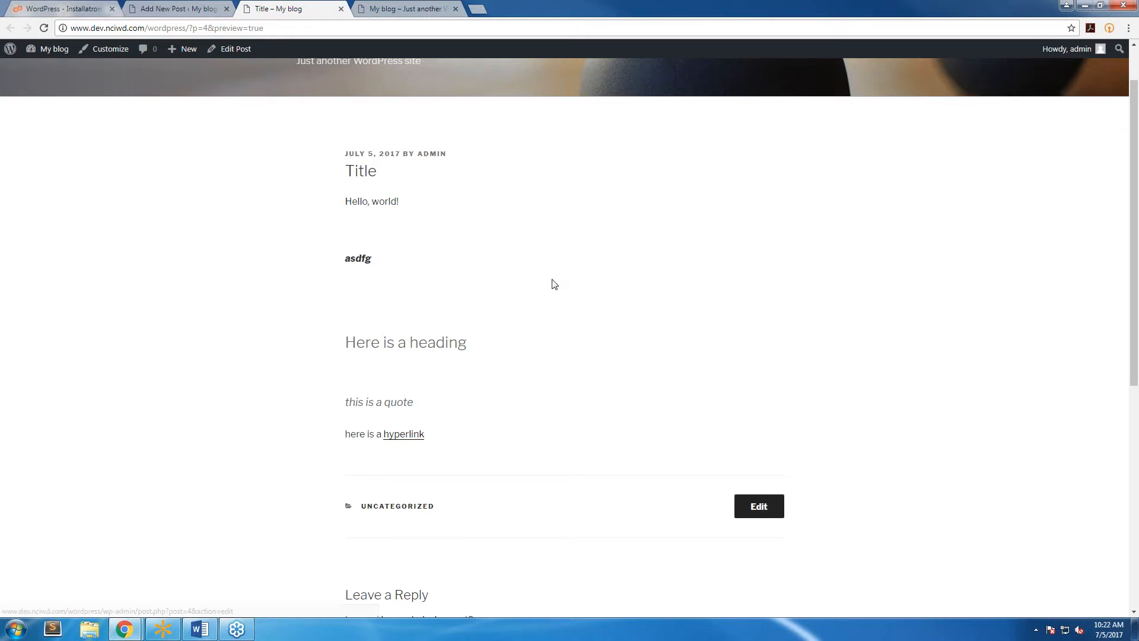
- Check the blog's home page and close both the home page and the post preview
left_click(377, 7)
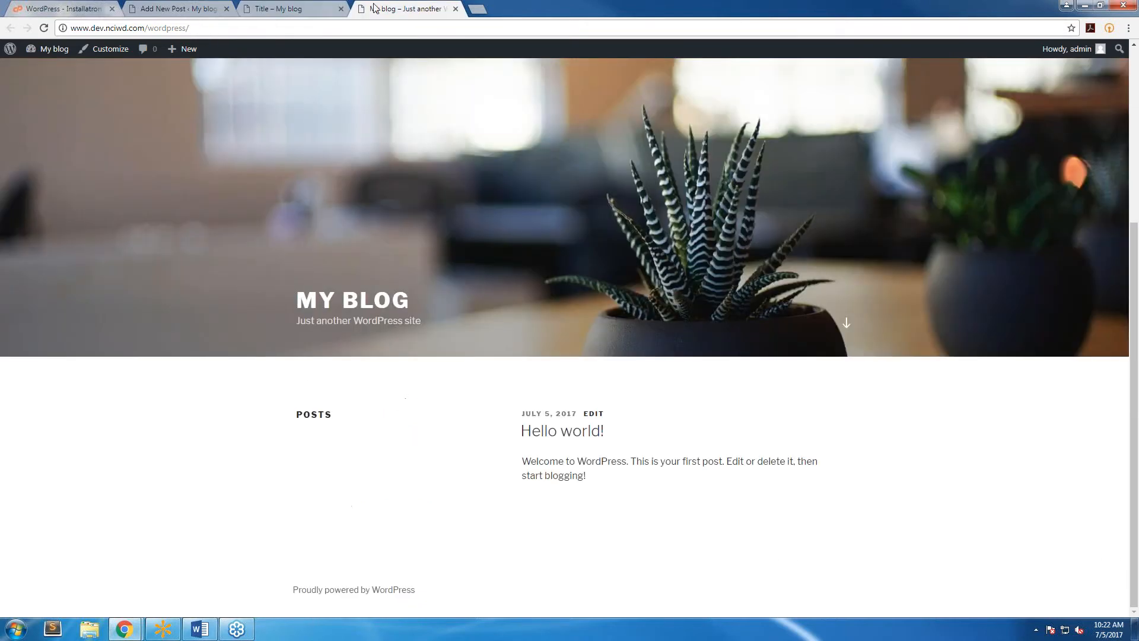
left_click(319, 6)
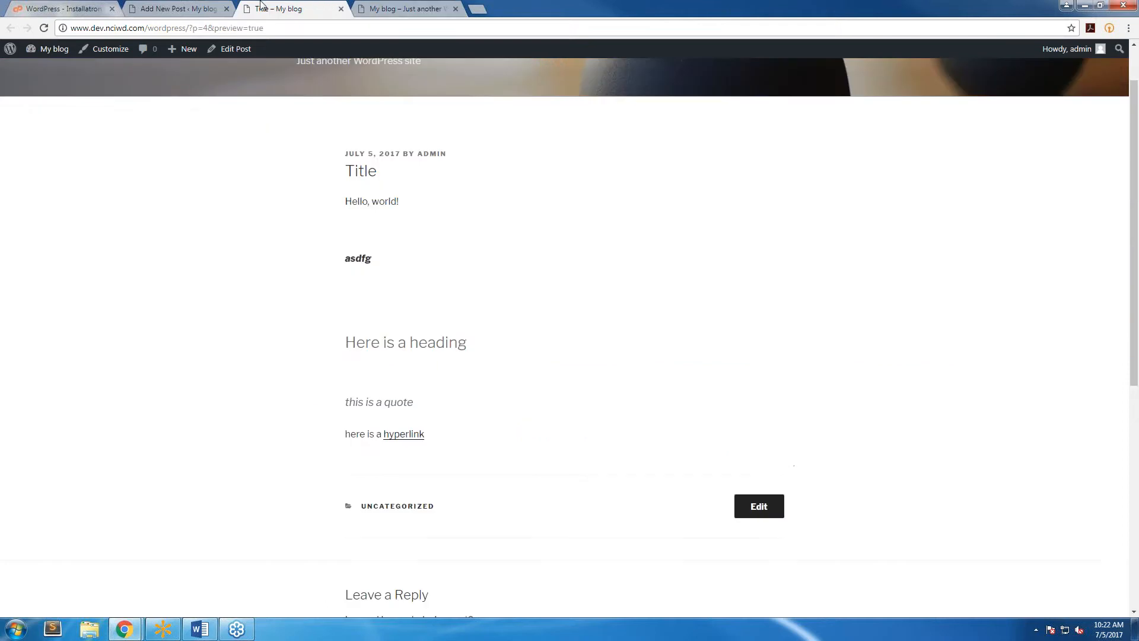
middle_click(415, 3)
middle_click(294, 3)
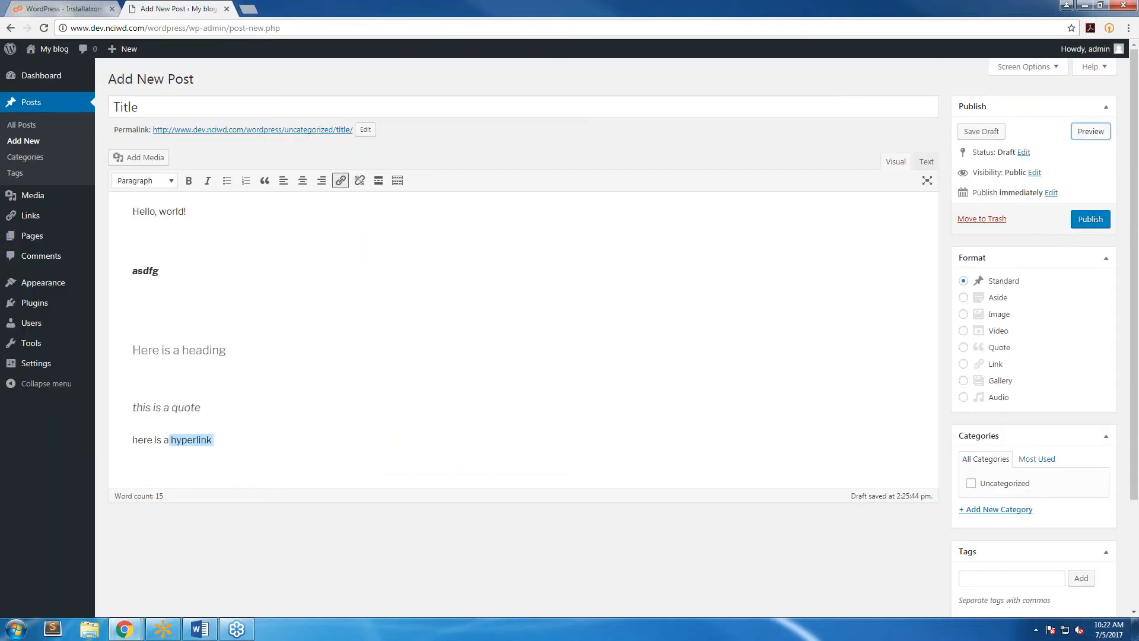
- Publish the post and look at its permalink
left_click(1085, 221)
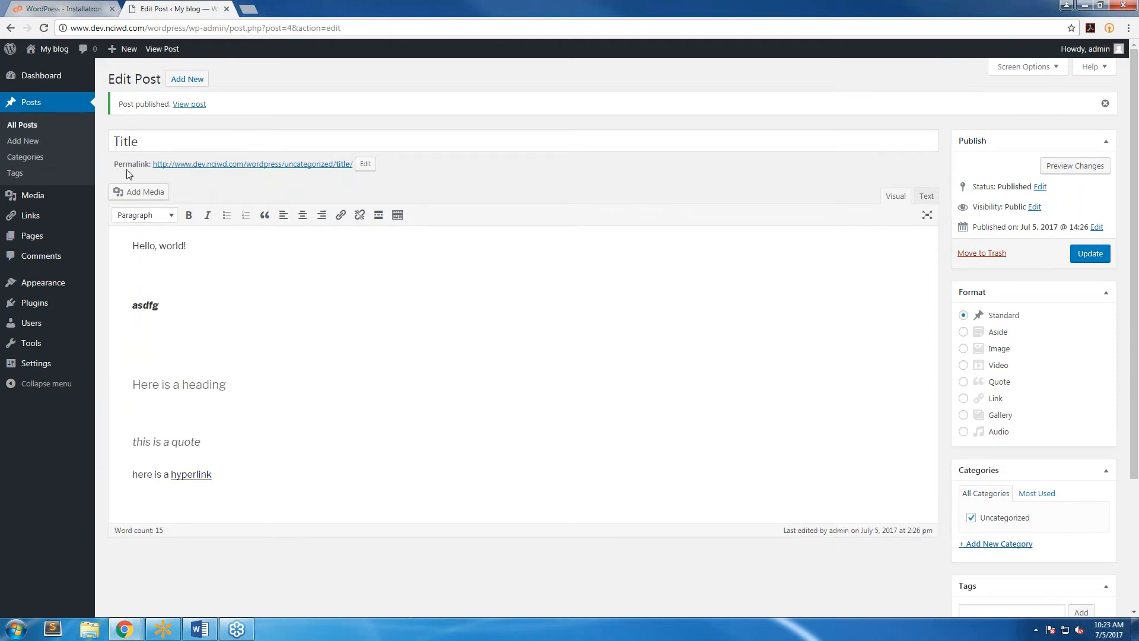
left_click_drag(126, 164, 420, 171)
left_click(419, 170)
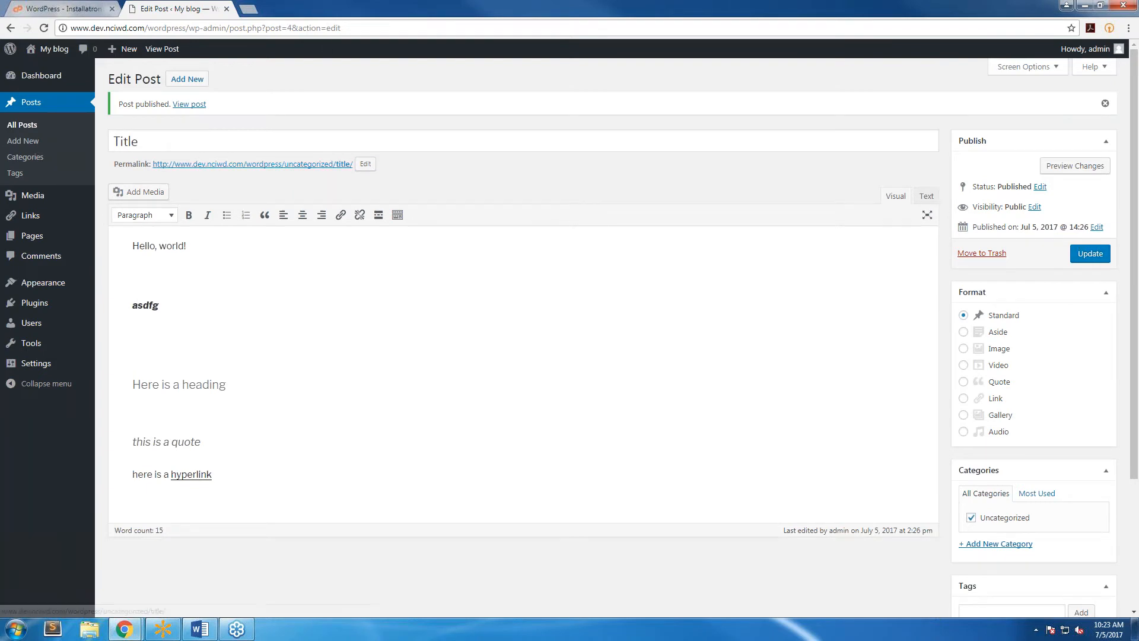
- View the published post through its permalink, examine the page and the parts of its URL, and close it
left_click(275, 171)
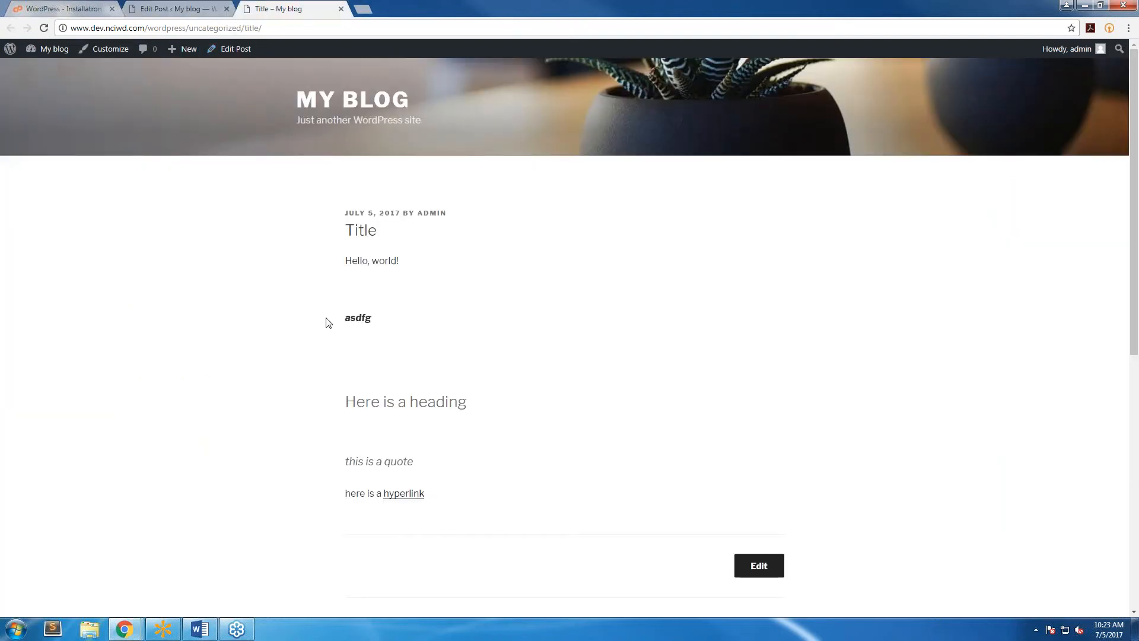
scroll(328, 318, "down", 2)
scroll(327, 317, "down", 5)
scroll(323, 284, "up", 7)
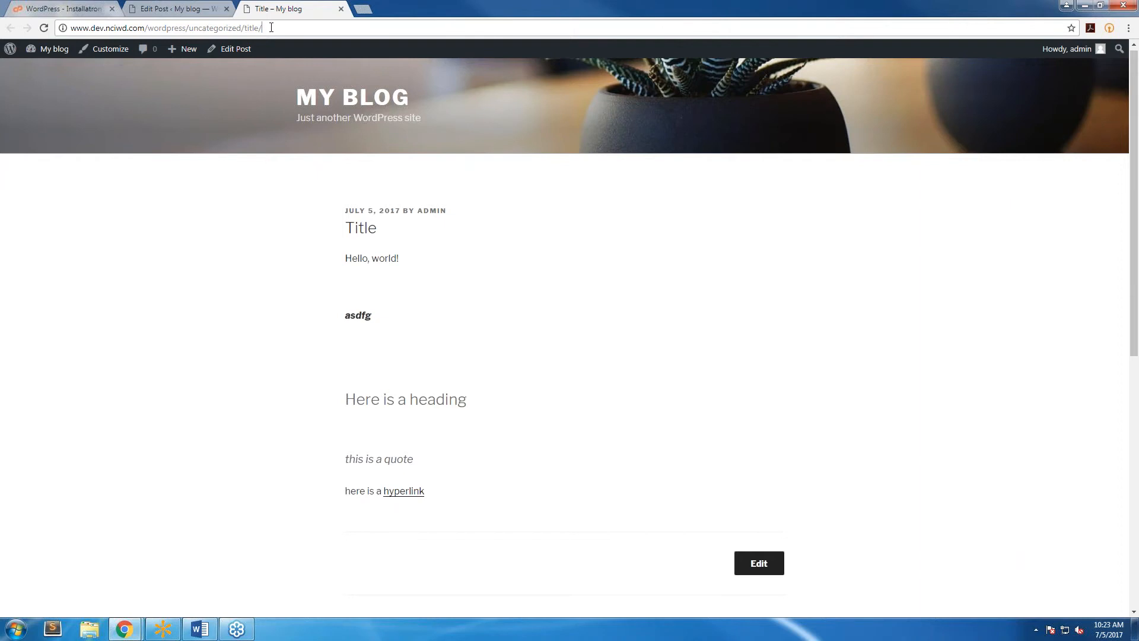
left_click_drag(261, 28, 242, 28)
left_click(286, 239)
scroll(191, 366, "up", 1)
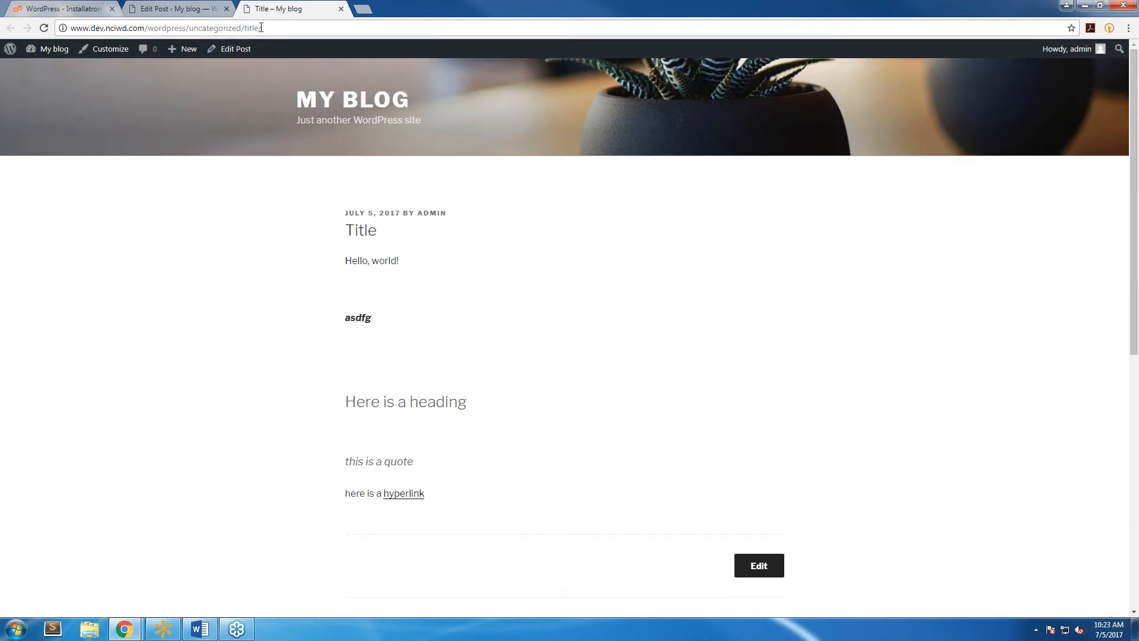
left_click_drag(261, 28, 187, 35)
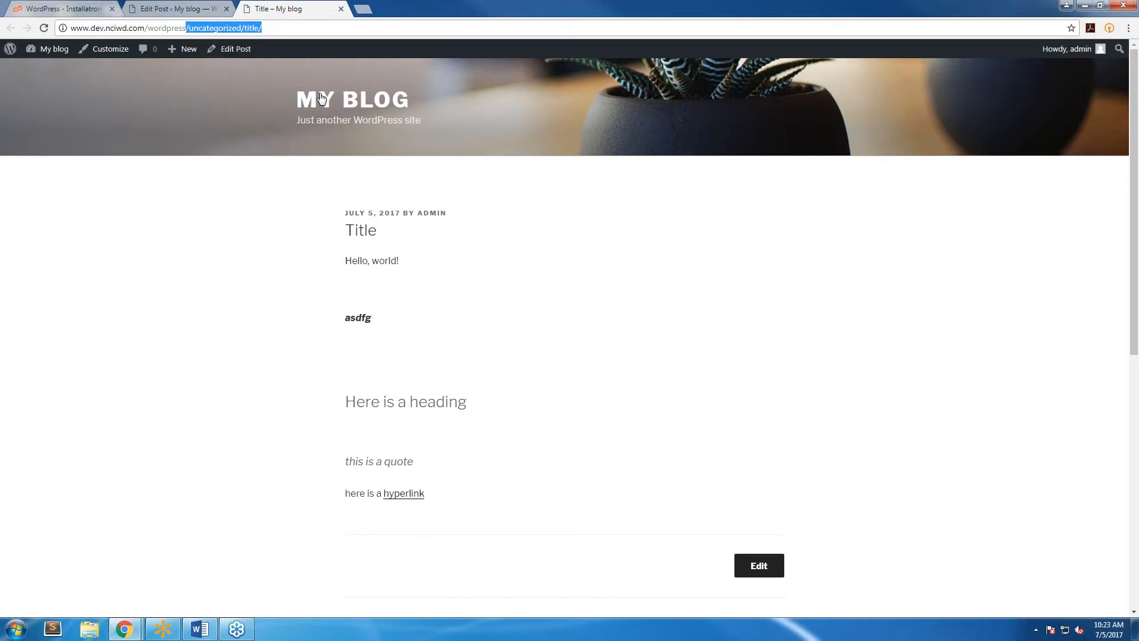
left_click(216, 124)
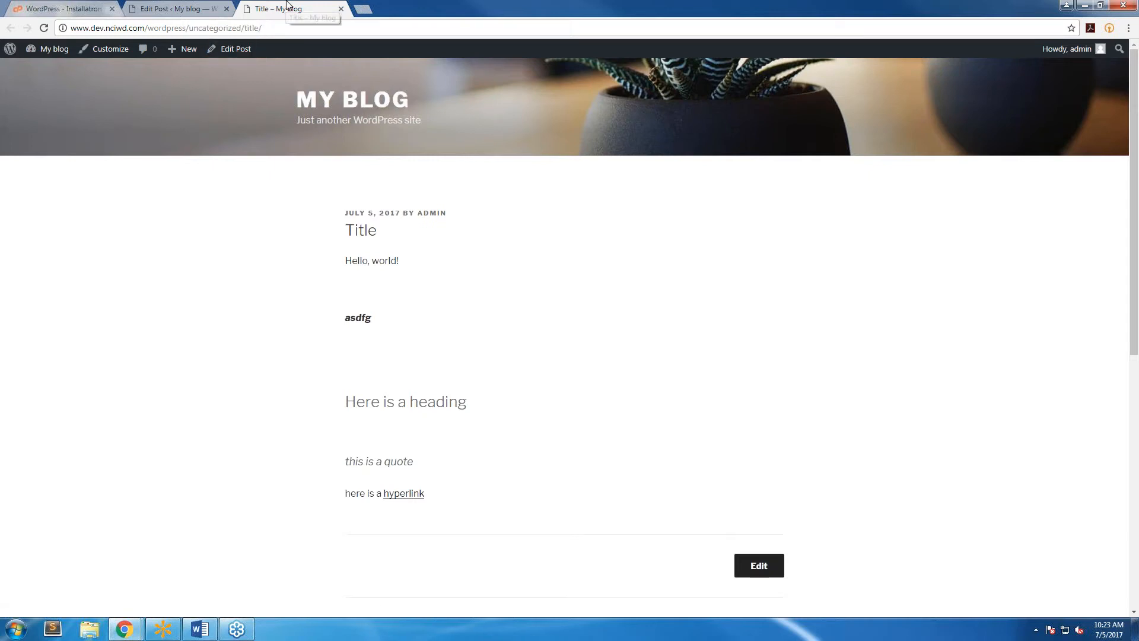
middle_click(301, 4)
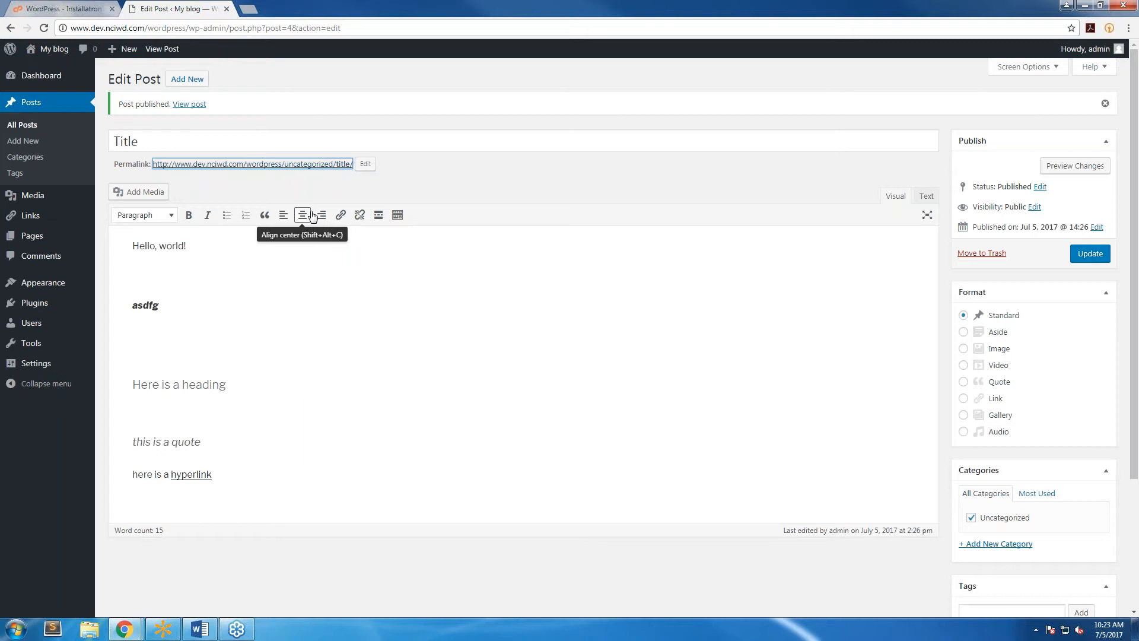
- Add a post category named "New Category"
left_click(25, 157)
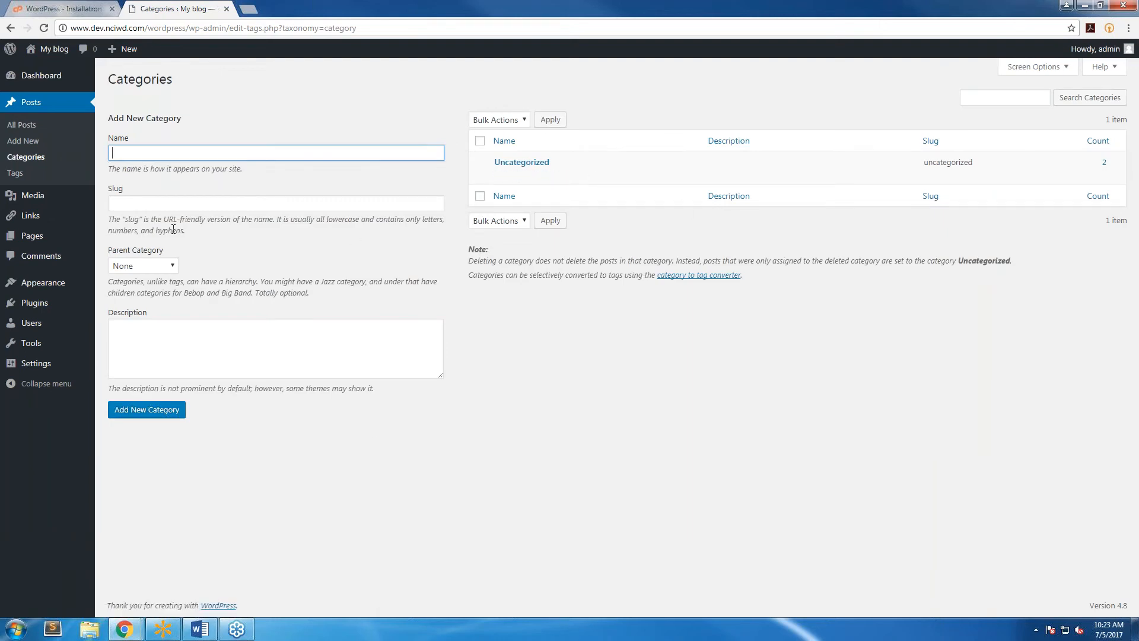
type("New Category")
left_click(138, 411)
- Reassign the "Hello world!" post from Uncategorized to New Category and update the post
left_click(24, 125)
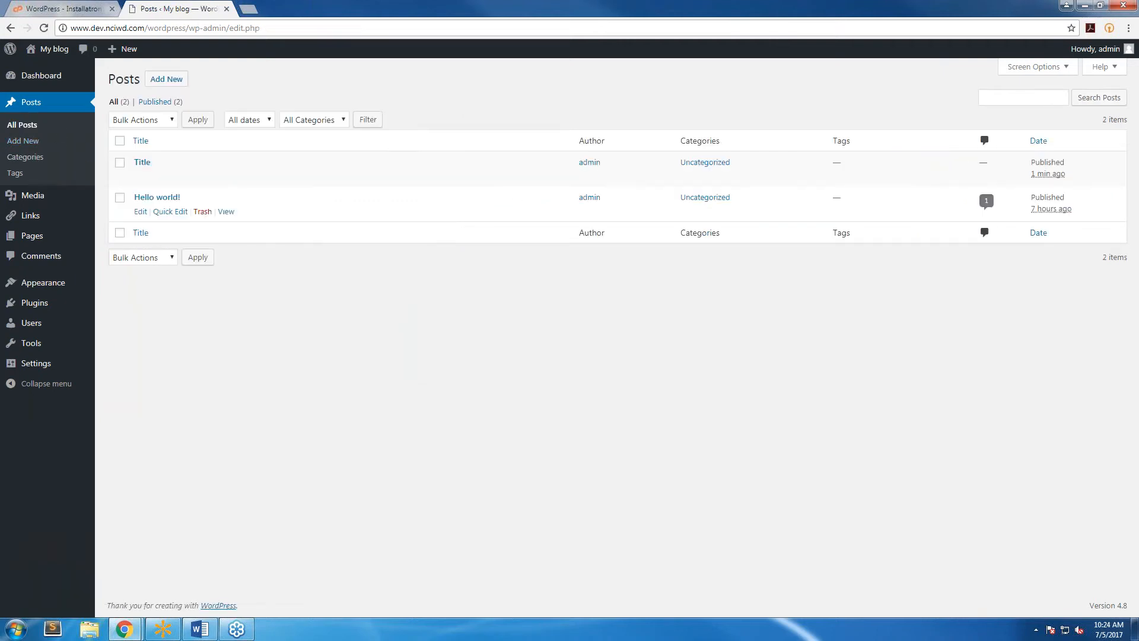
left_click(140, 212)
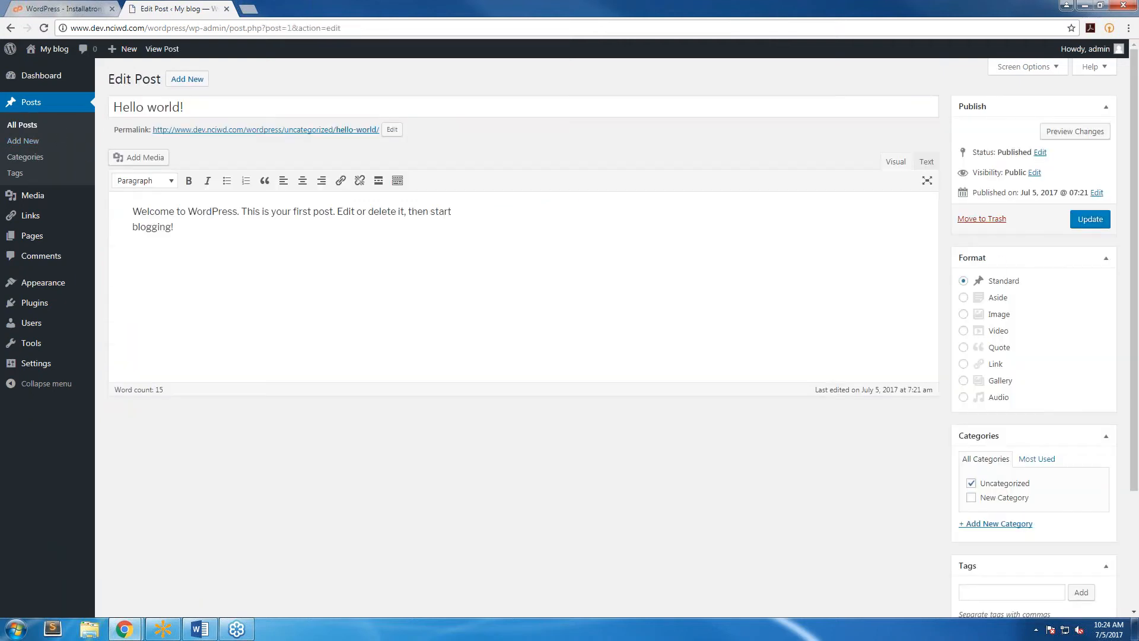
left_click(971, 497)
left_click(972, 483)
left_click(1091, 220)
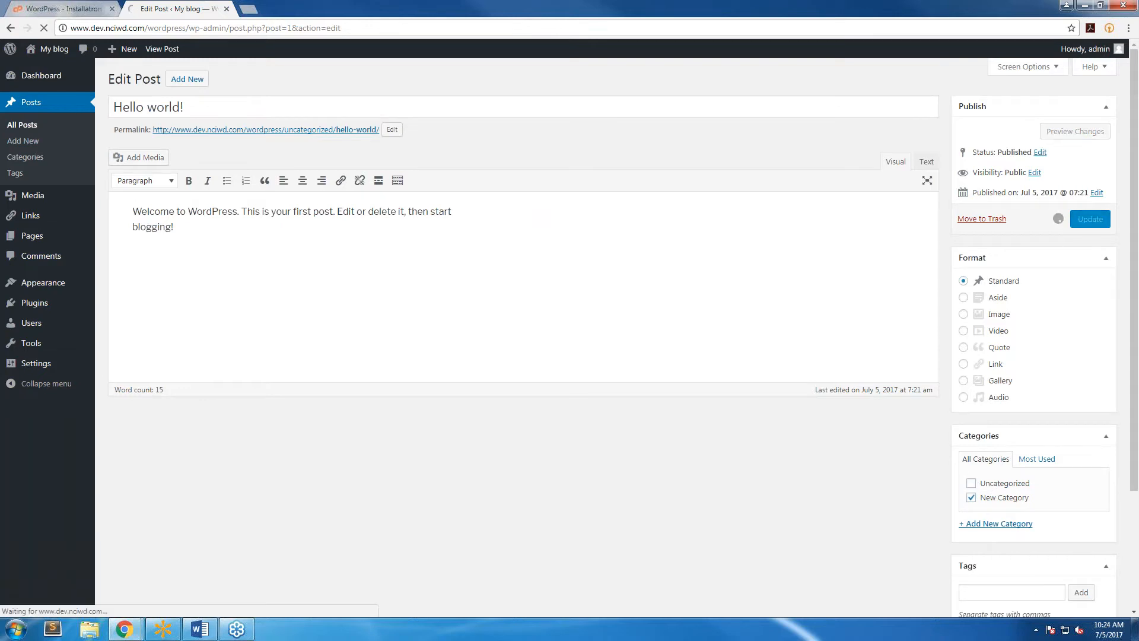
- Review the category list and the edit page of the Uncategorized category, and return to the list
left_click(26, 156)
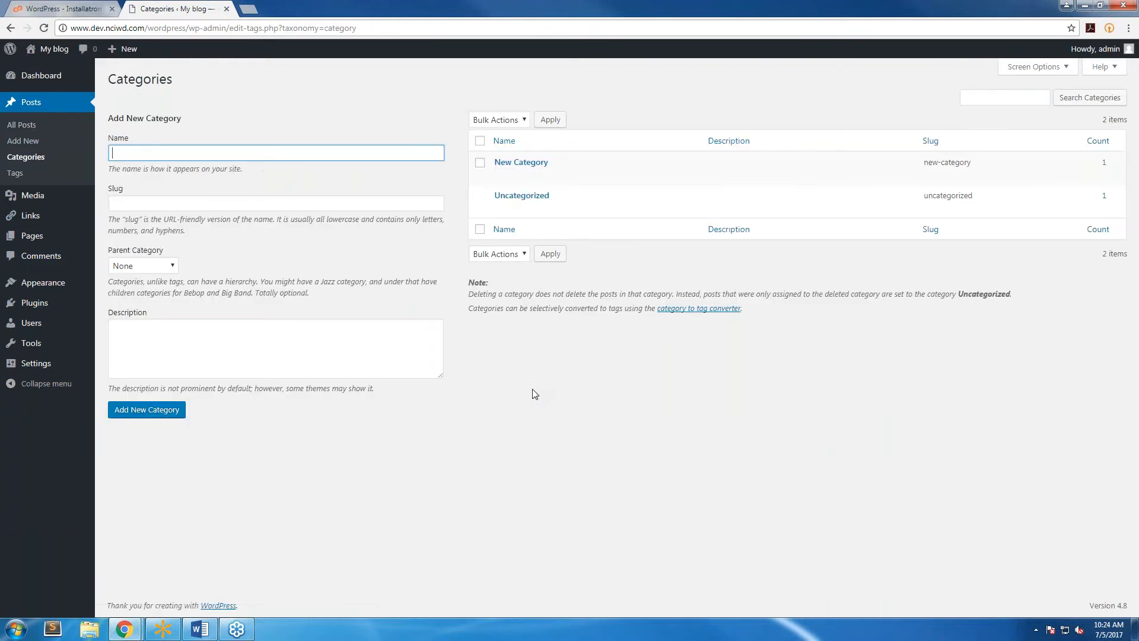
left_click(519, 196)
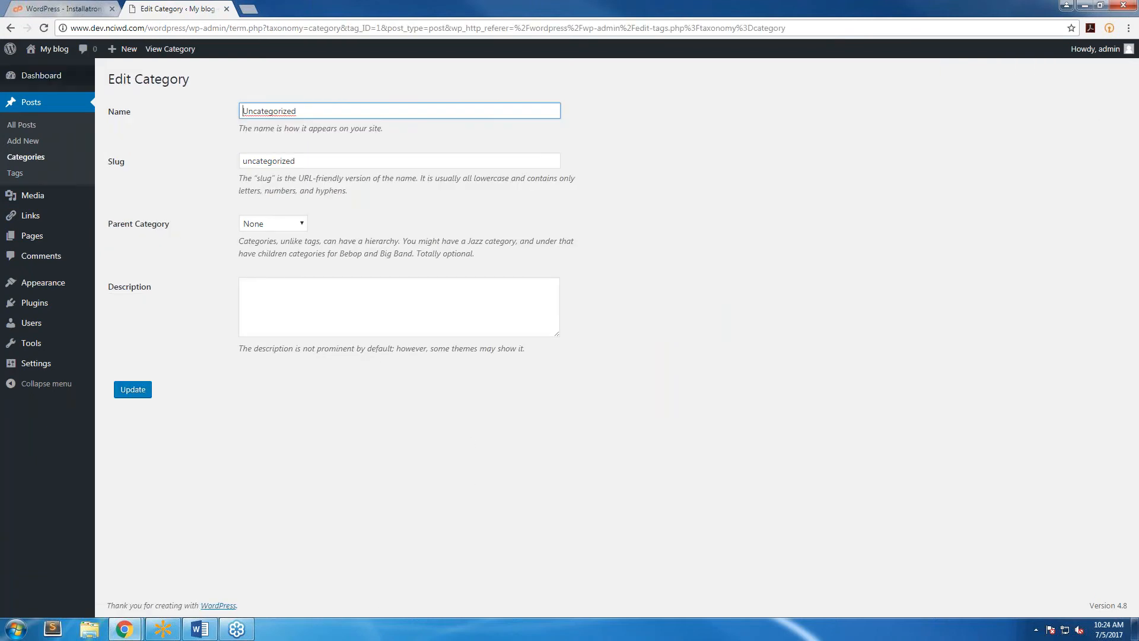
left_click(10, 29)
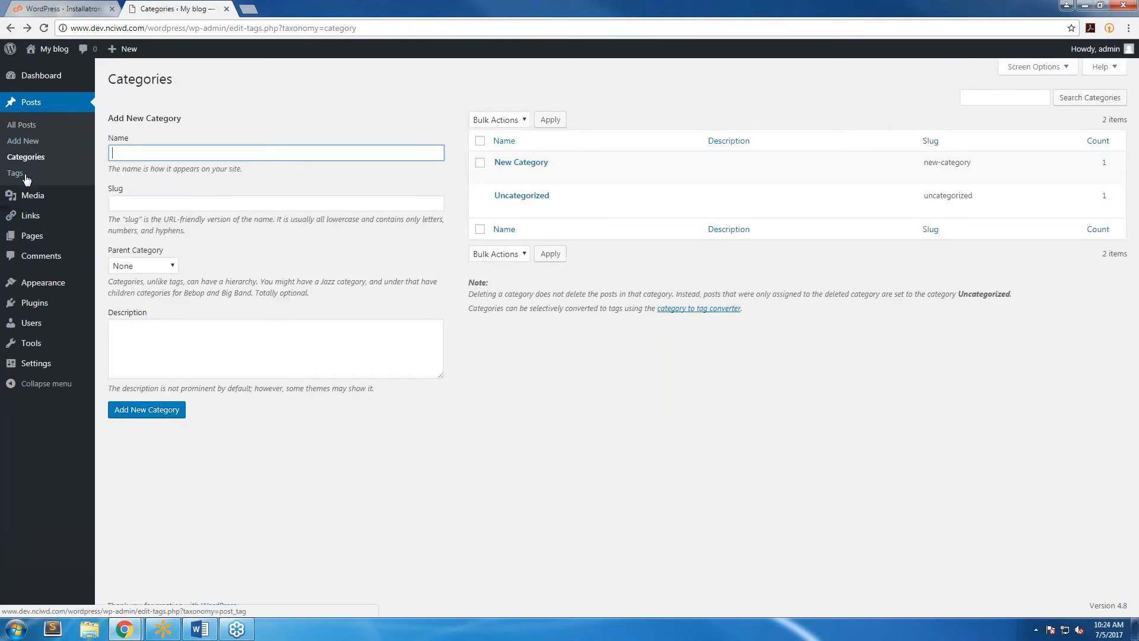
- Look at the media library and the list of all posts
mouse_move(33, 197)
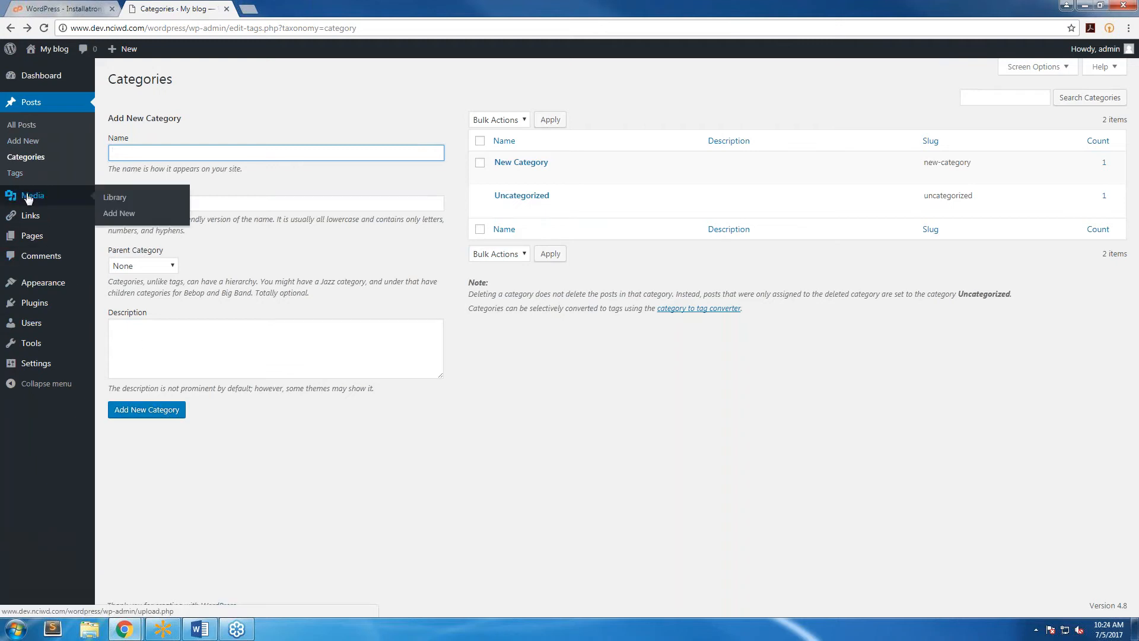
left_click(64, 200)
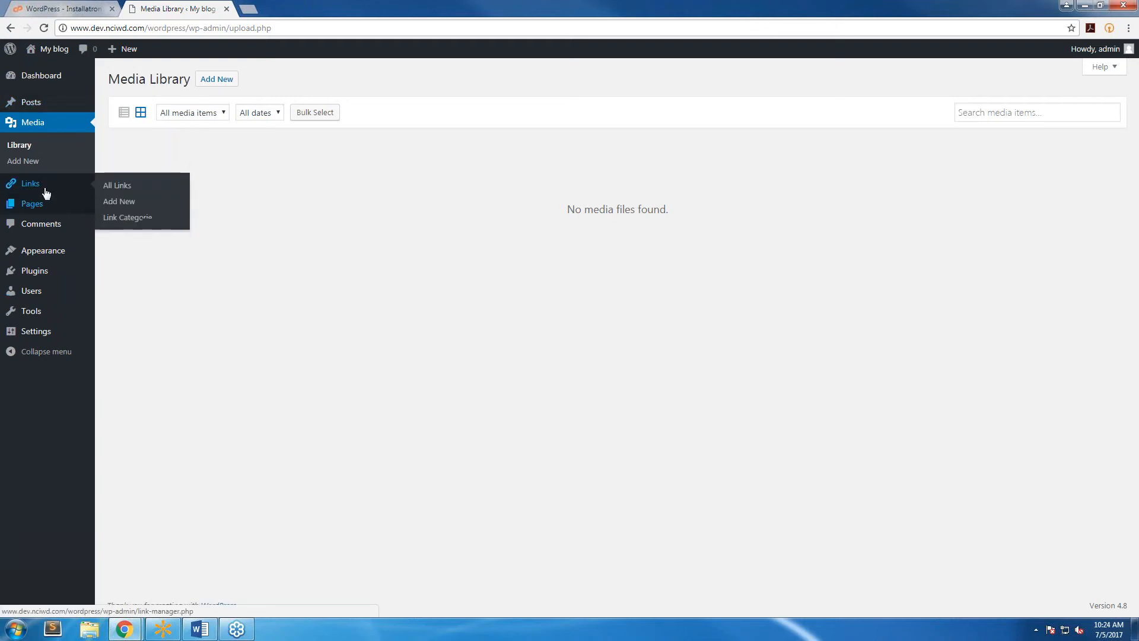
mouse_move(46, 102)
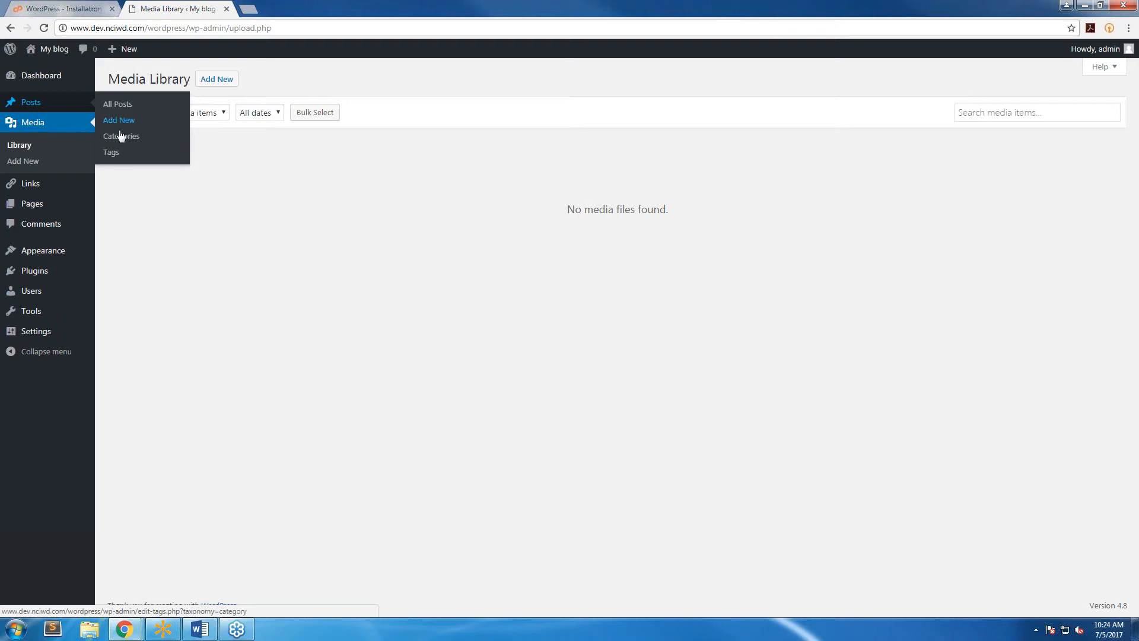
left_click(47, 106)
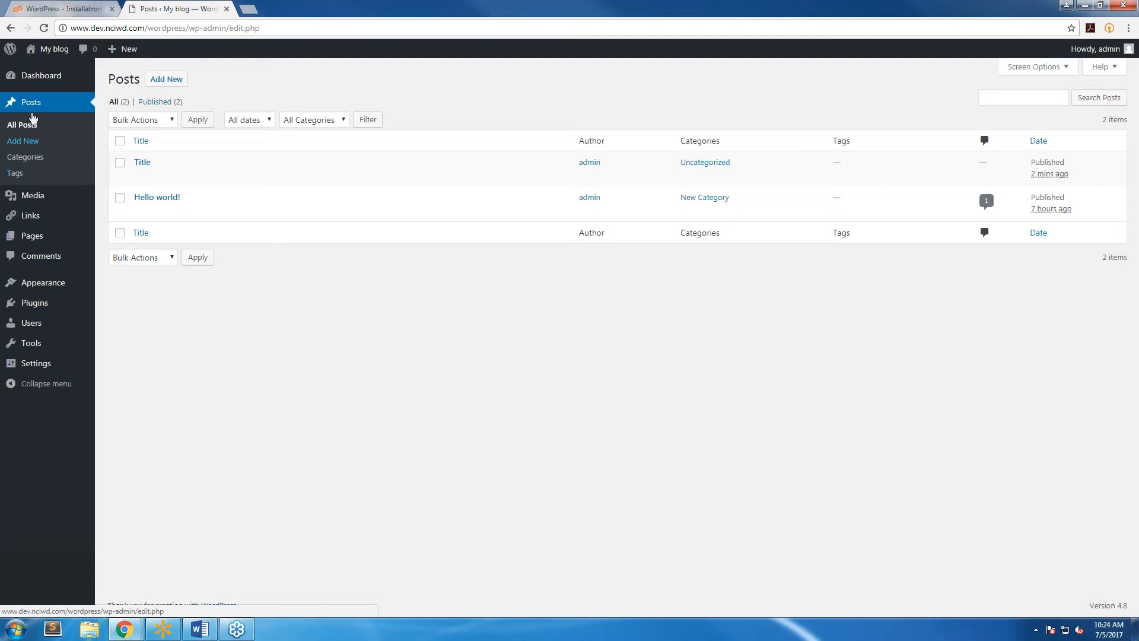
- Upload the "datto" image from the Pictures library to the media library
left_click(37, 197)
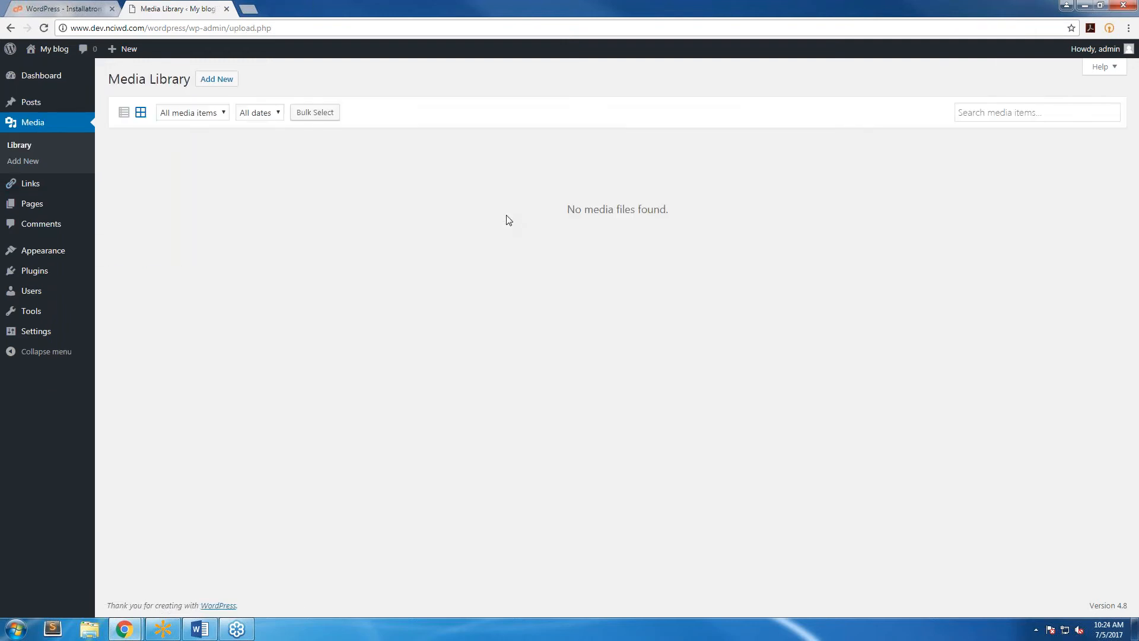
left_click(216, 79)
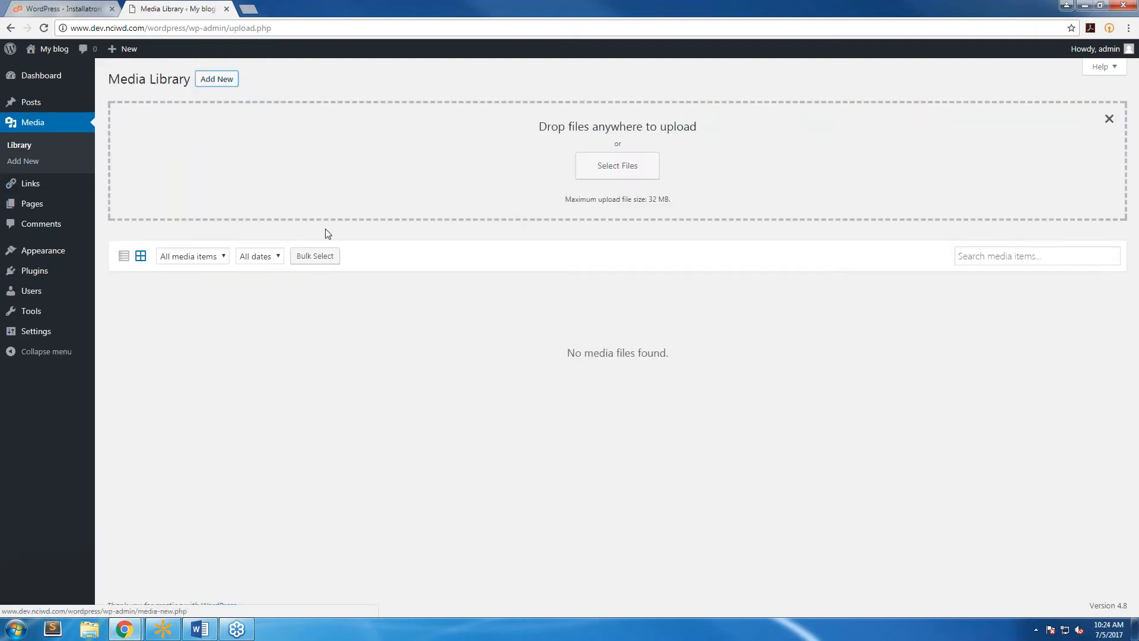
left_click(618, 168)
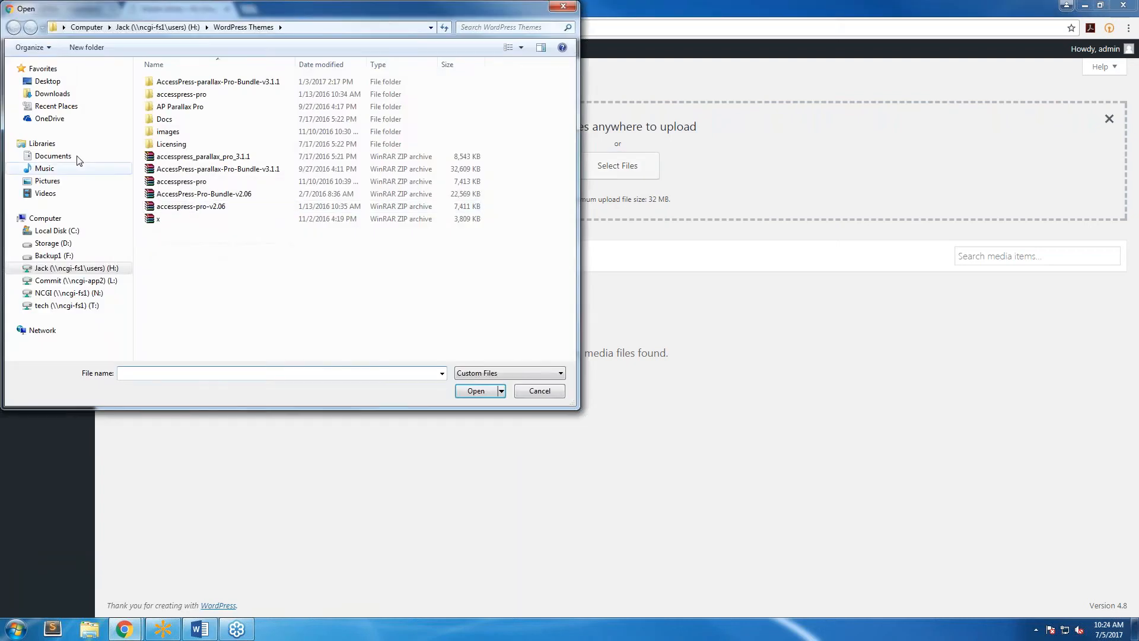
left_click(47, 180)
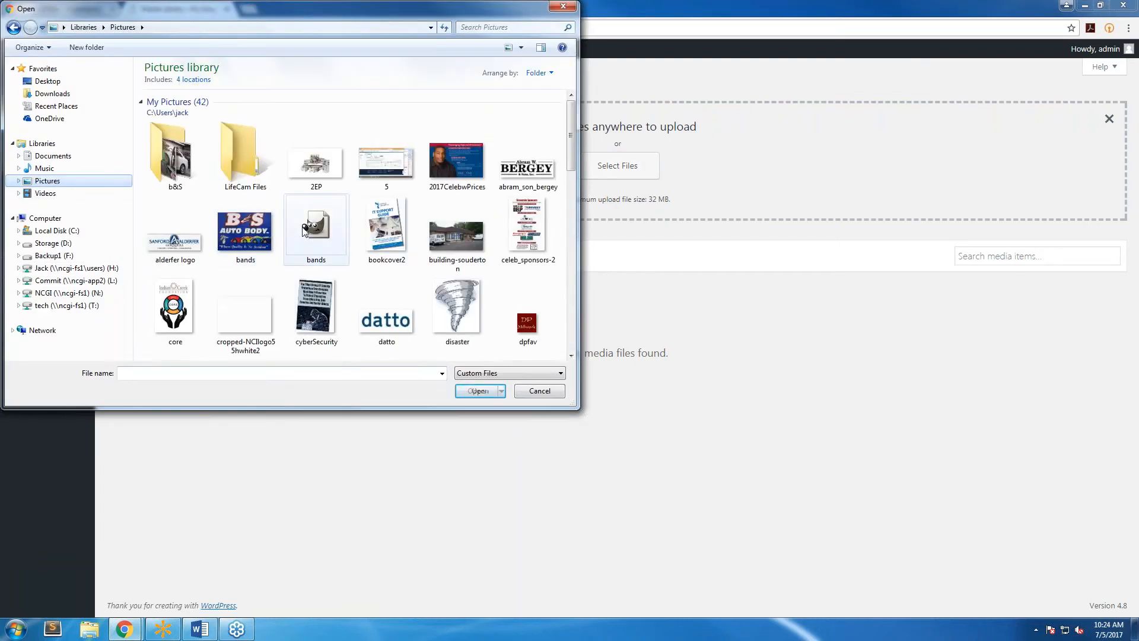
double_click(378, 317)
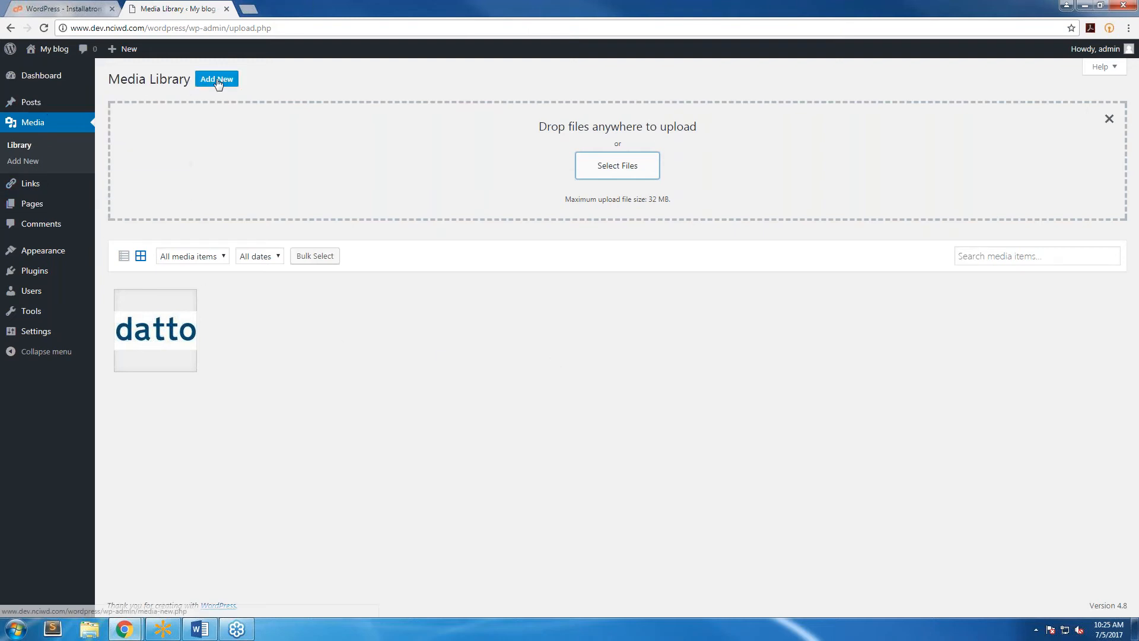
- Look at the separate upload page for new media and the list of all pages
left_click(24, 161)
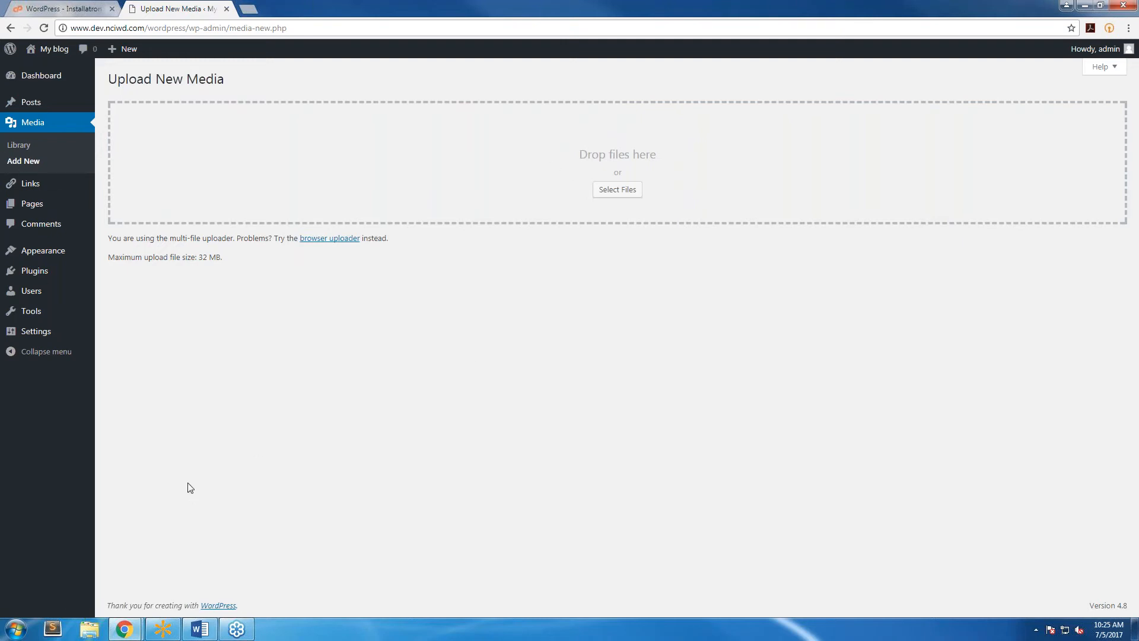
mouse_move(64, 196)
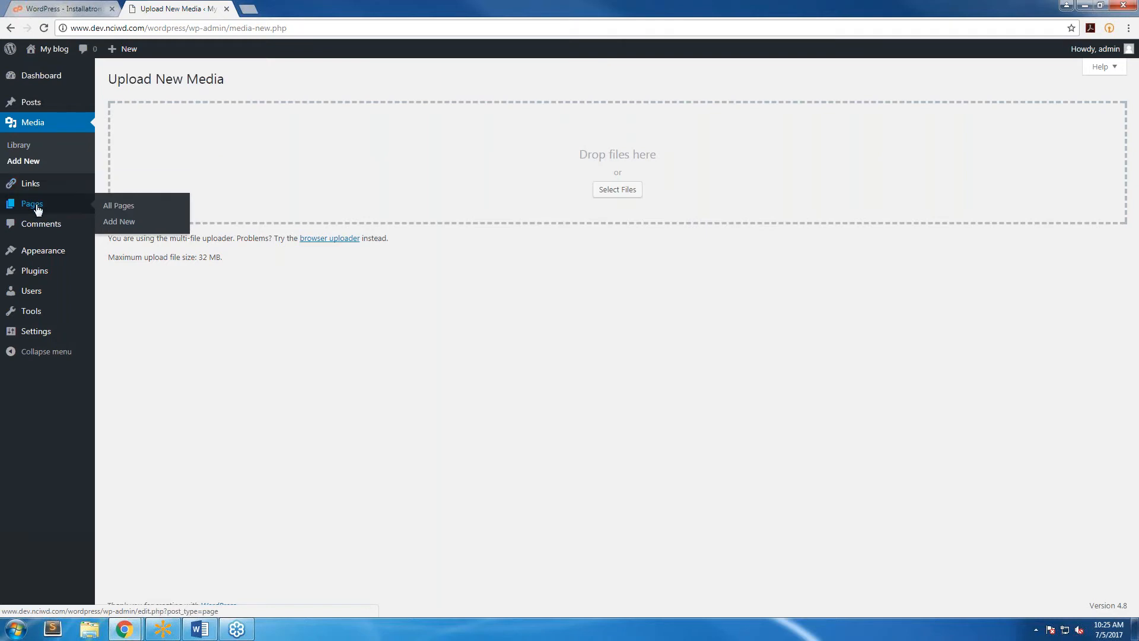
left_click(38, 209)
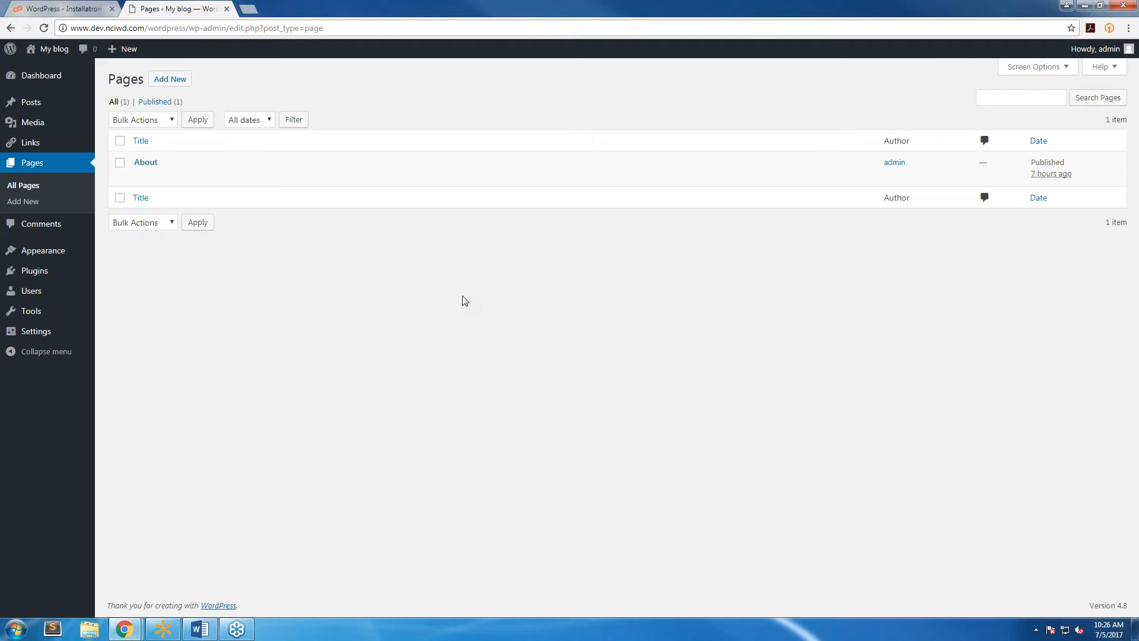
- View the blog's front page in a new tab, look through its posts, and return to the page list
middle_click(67, 52)
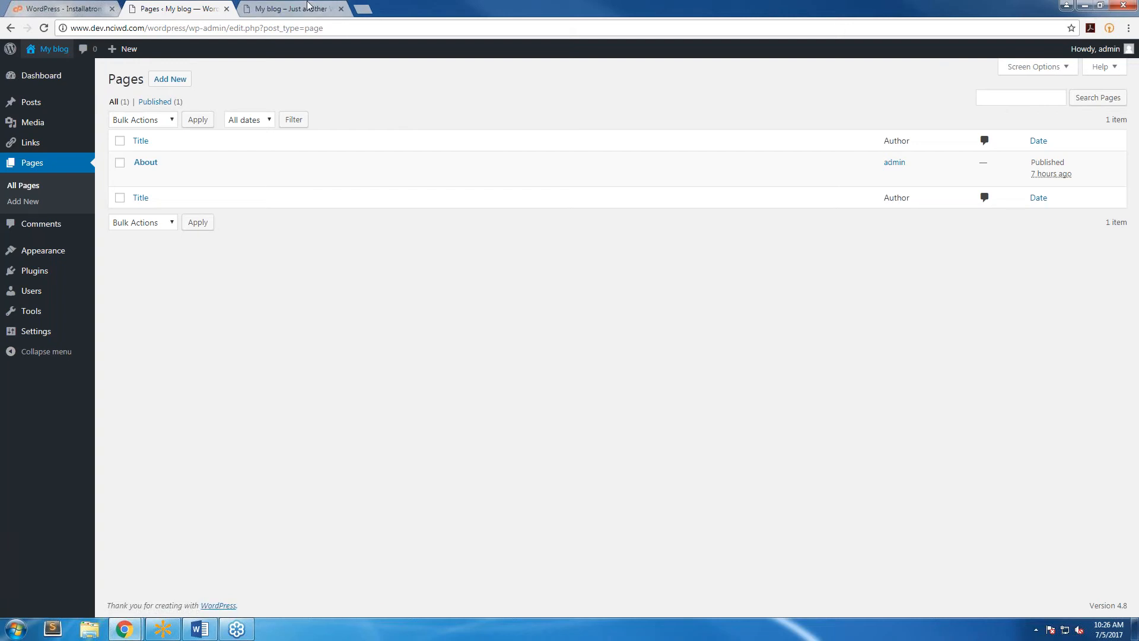
left_click(308, 7)
scroll(193, 299, "down", 5)
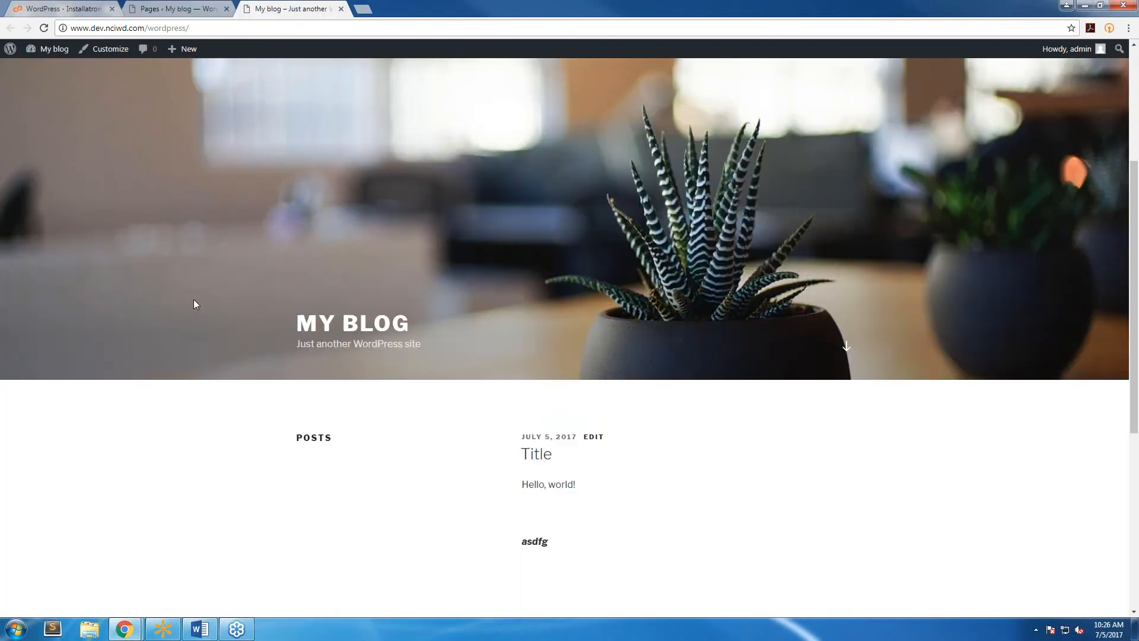
scroll(197, 293, "up", 5)
scroll(200, 295, "down", 5)
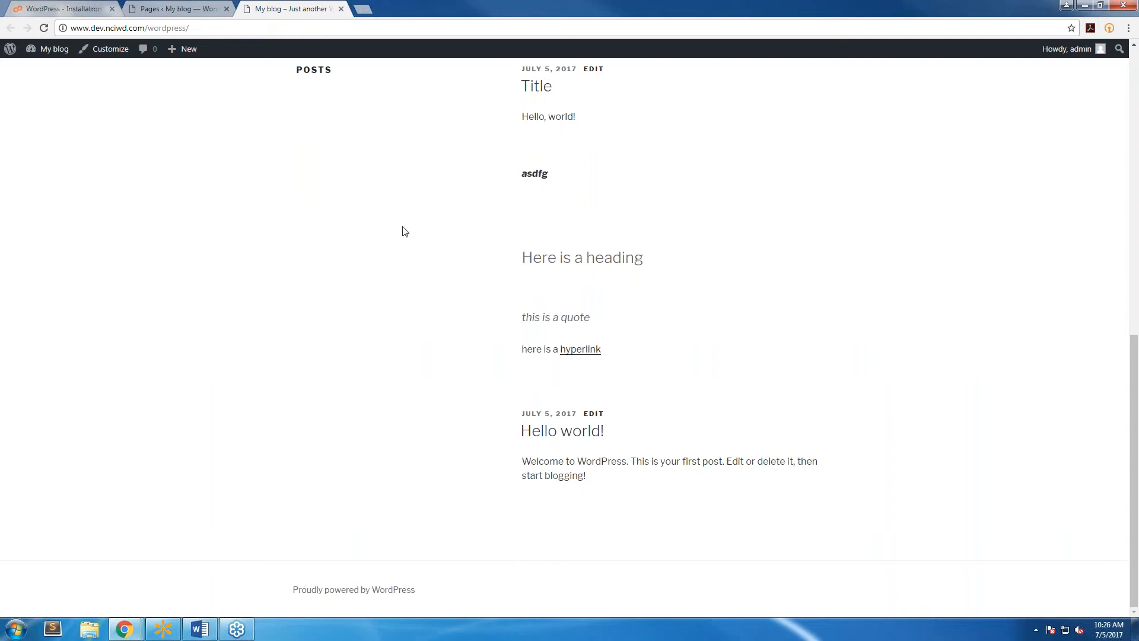
scroll(394, 231, "up", 5)
key("ctrl+shift+Tab")
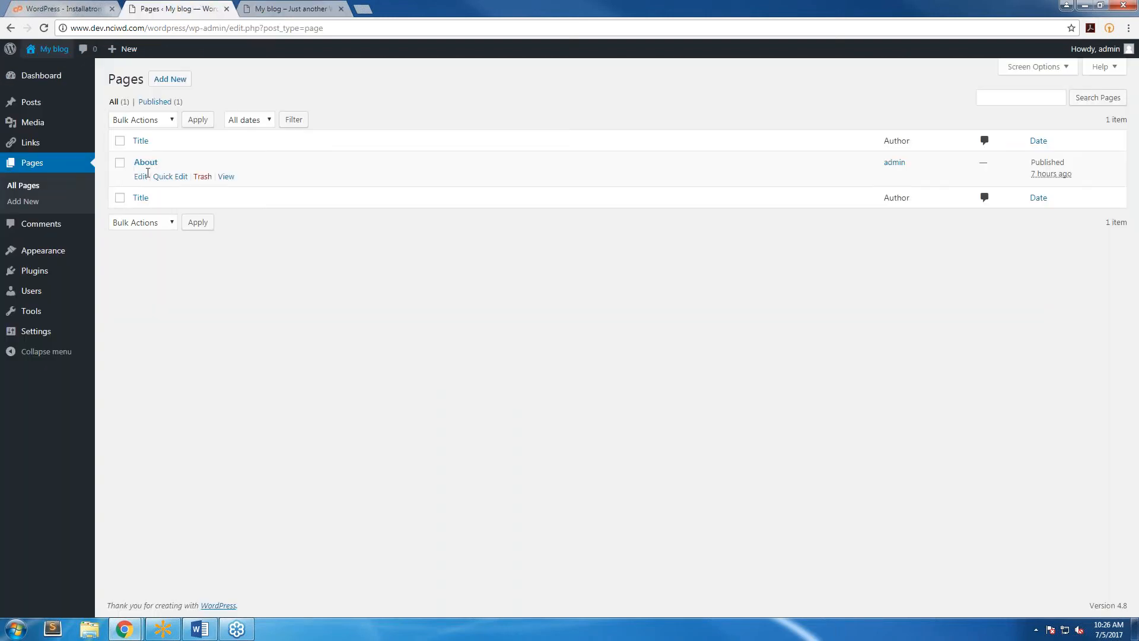
- Open the About page for editing and examine its title and example text
left_click(139, 177)
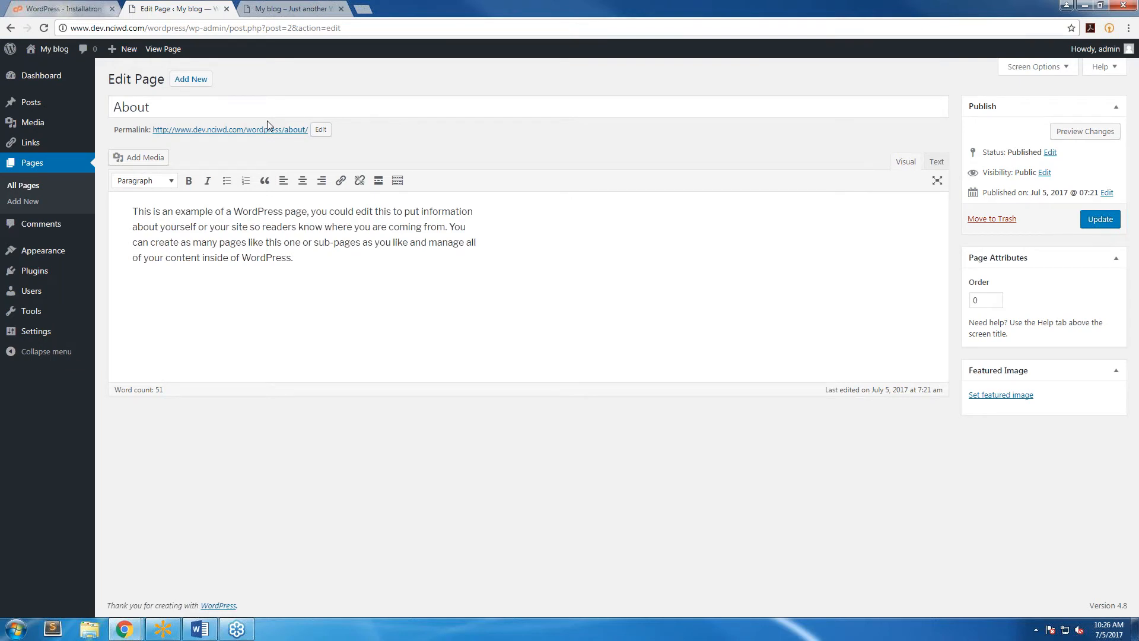
triple_click(271, 228)
left_click(423, 276)
- Start a new page with the title "New Web Page"
left_click(193, 85)
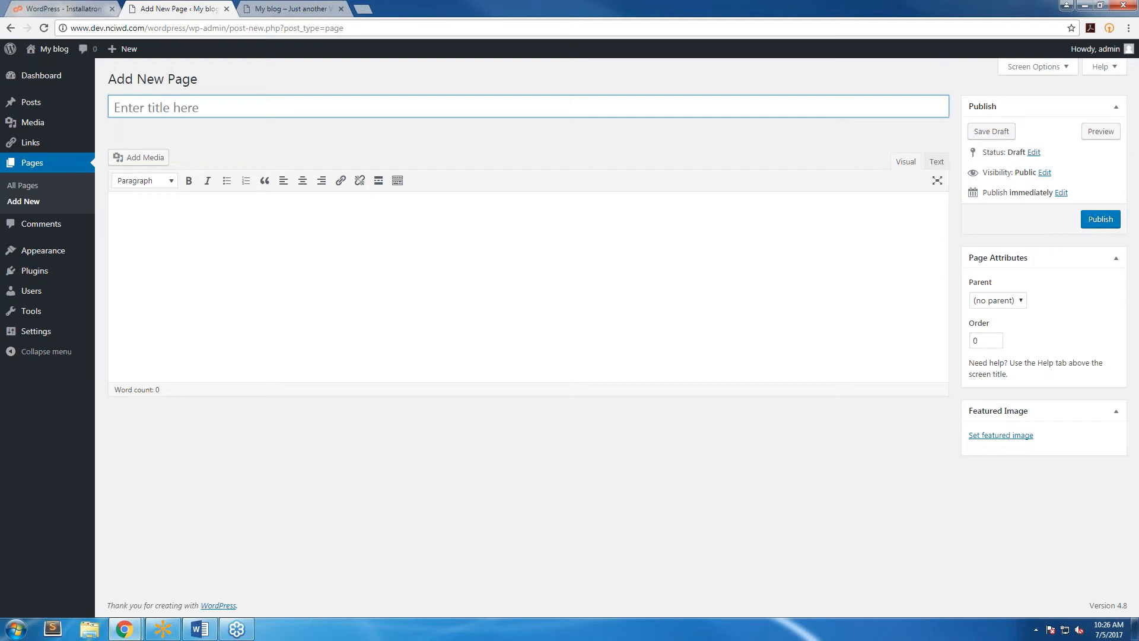
type("New QW")
key("BackSpace")
key("BackSpace")
type("WEb")
key("BackSpace")
key("BackSpace")
type("eb;p")
key("BackSpace")
type("Page")
- Write "Hello, world. WordPress is really fun!" as the body text of the new page
key("Tab")
type("Hello, Wo")
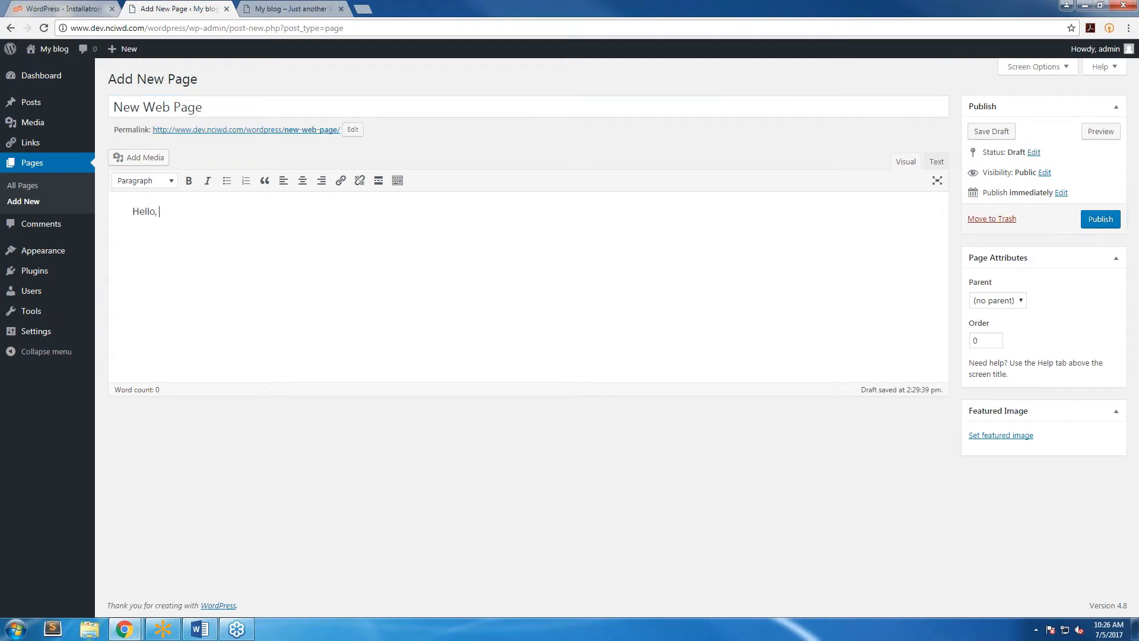
key("BackSpace")
key("BackSpace")
type("world. Wordpress is really")
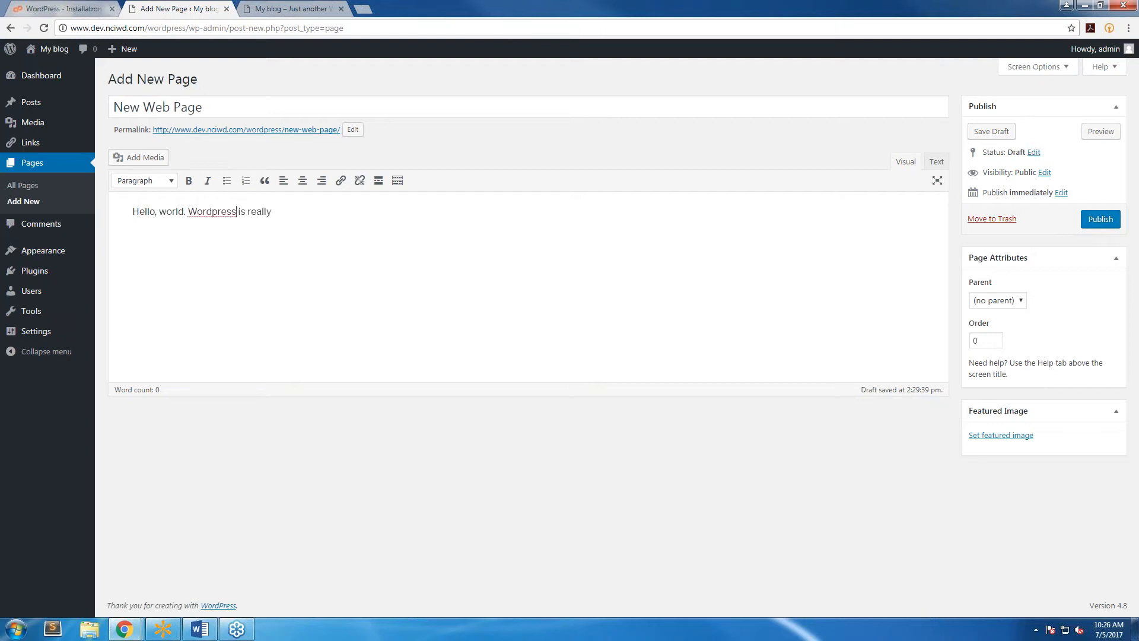
key("BackSpace")
type("P")
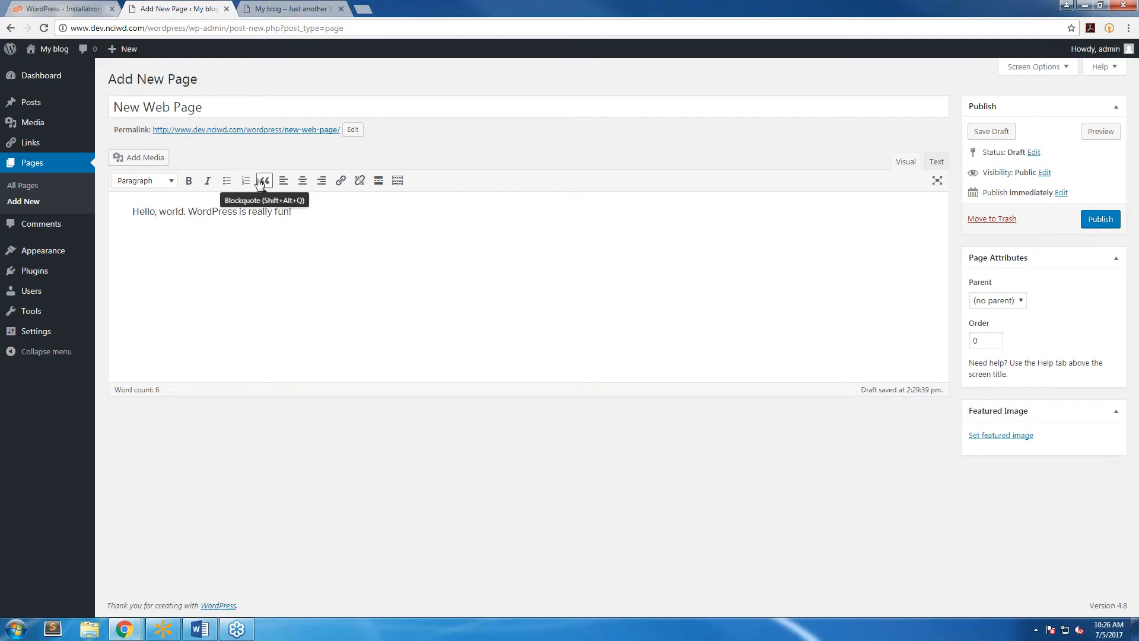
- Format the "Hello, world. WordPress is really fun!" line as Heading 2
double_click(209, 211)
left_click(207, 210)
triple_click(207, 211)
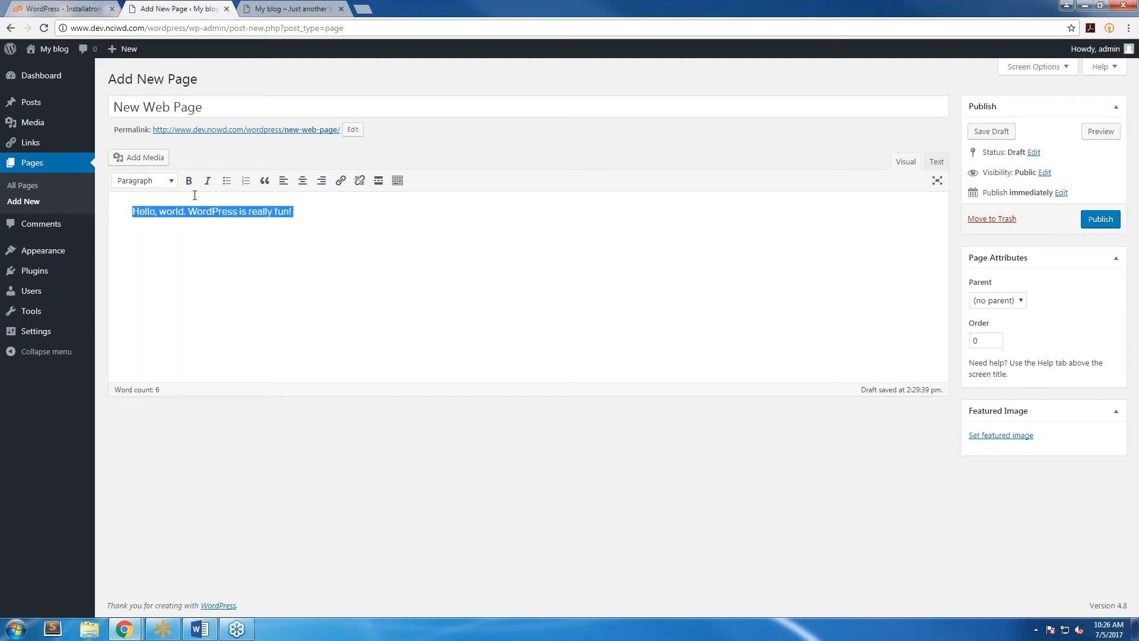
left_click(142, 181)
left_click(166, 247)
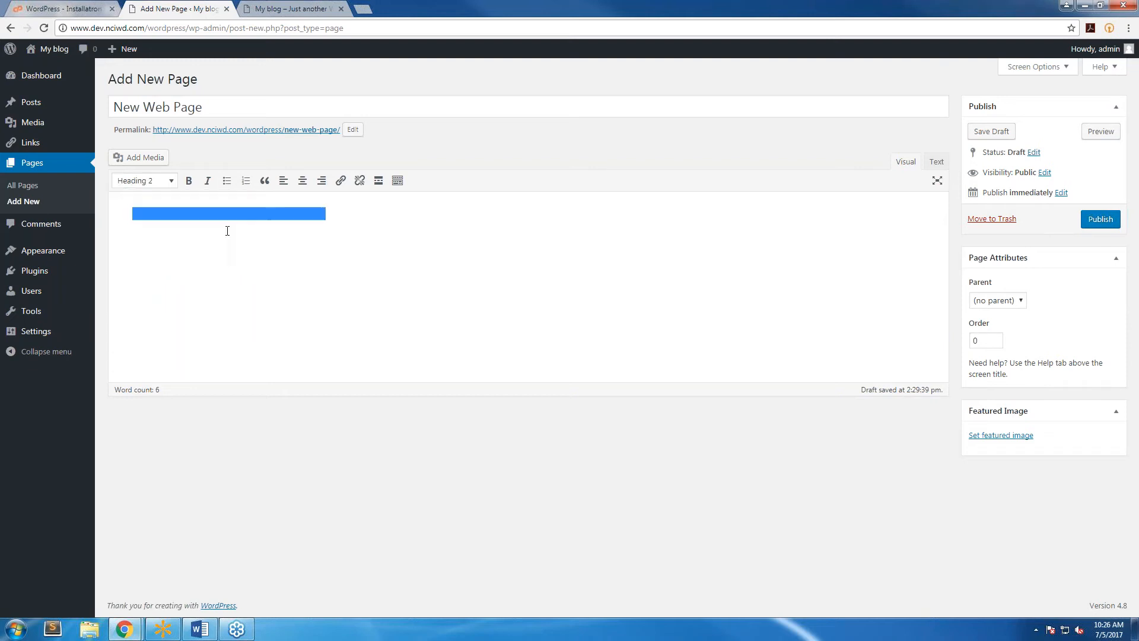
- Add a paragraph reading "Content here! :)" below the heading
left_click(372, 216)
key("Return")
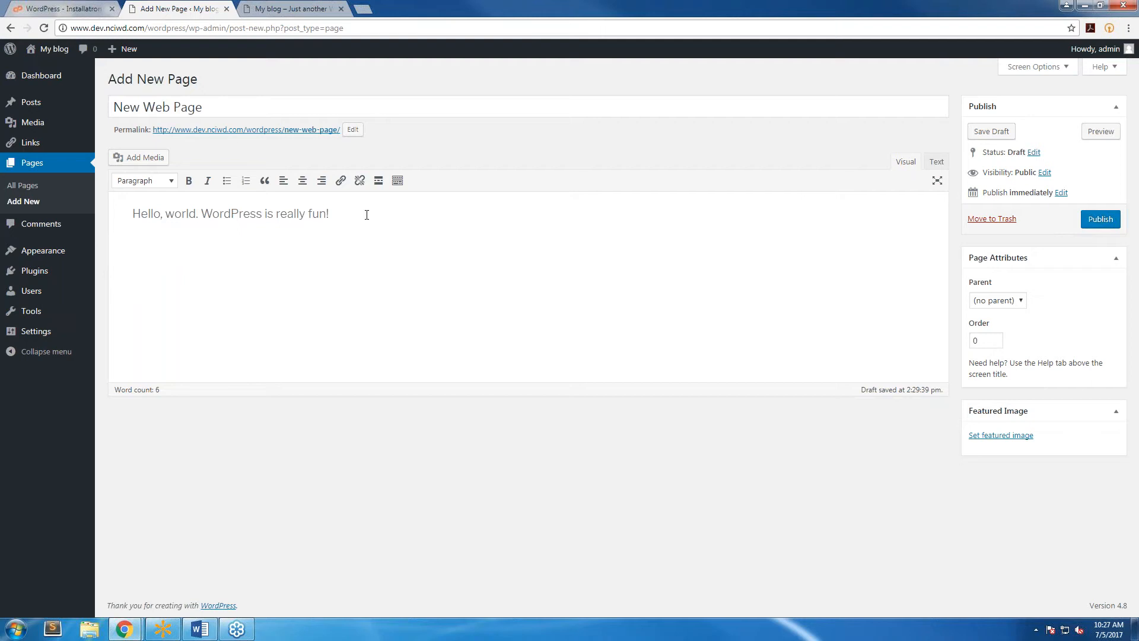
type("Content here! :)")
- Insert the datto image from the media library into the page below the paragraph
left_click(143, 159)
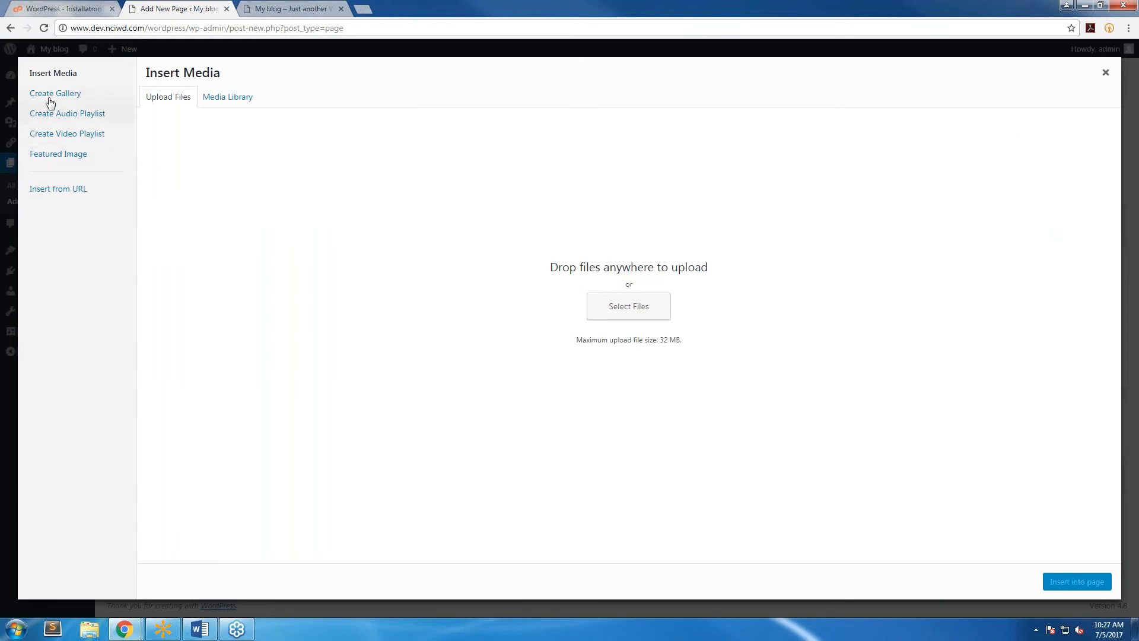
left_click(223, 99)
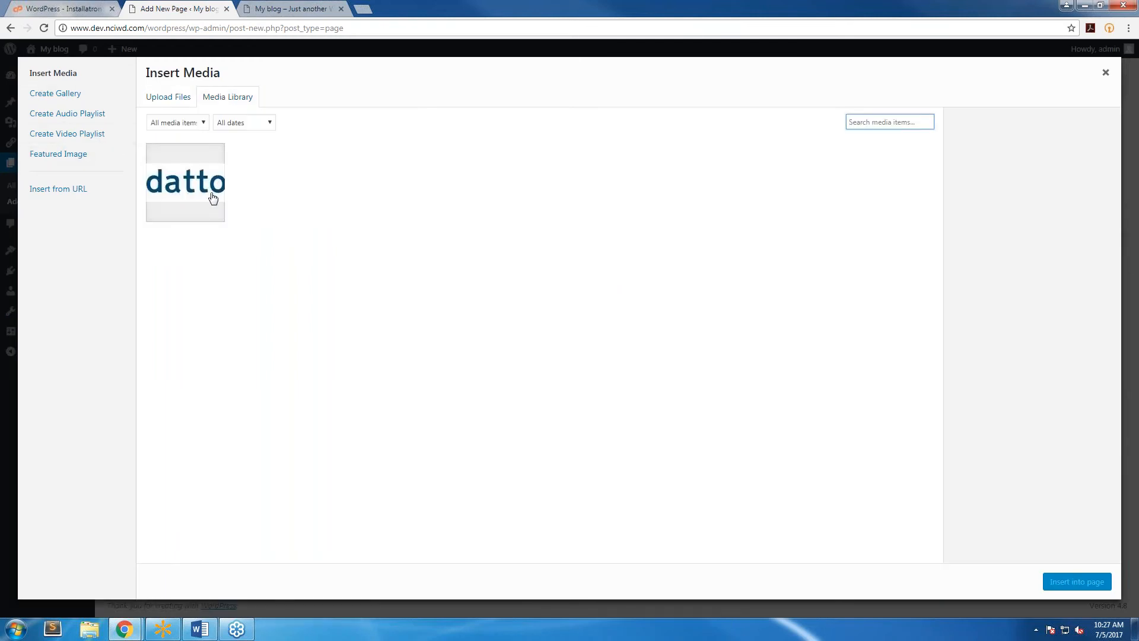
left_click(186, 182)
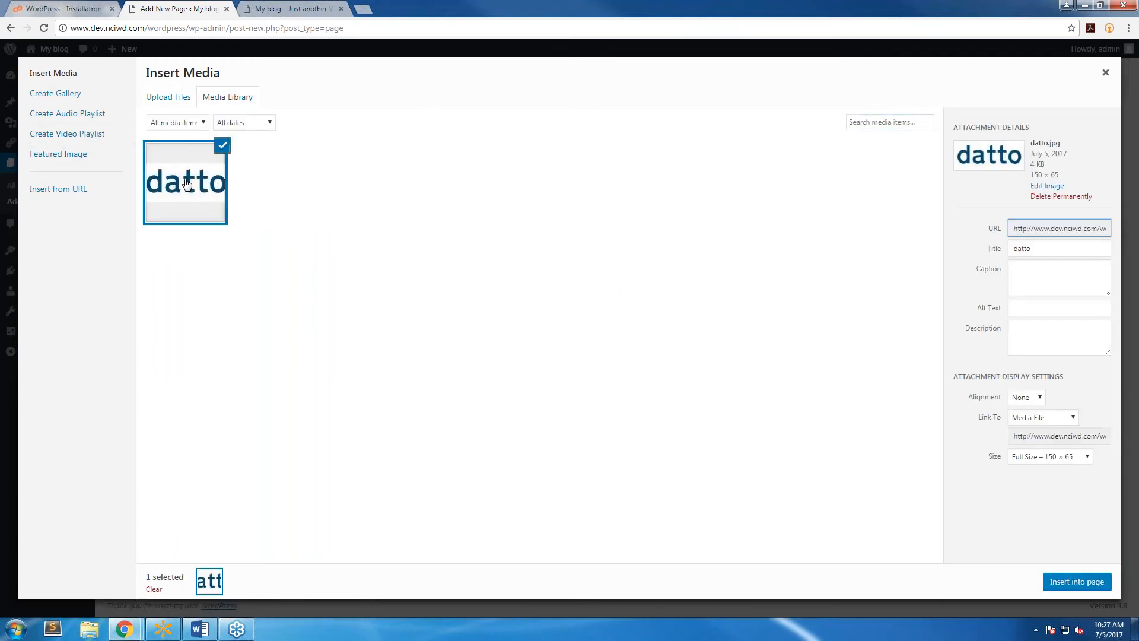
left_click(1077, 582)
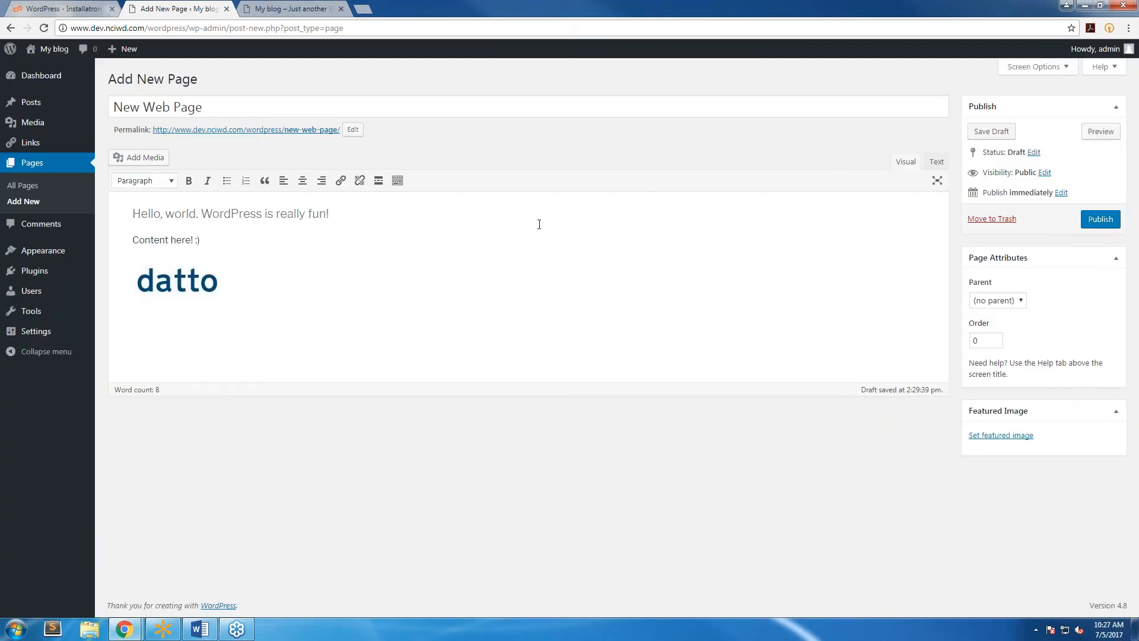
- Publish the new page, preview it on the site, and close the preview
left_click(1094, 224)
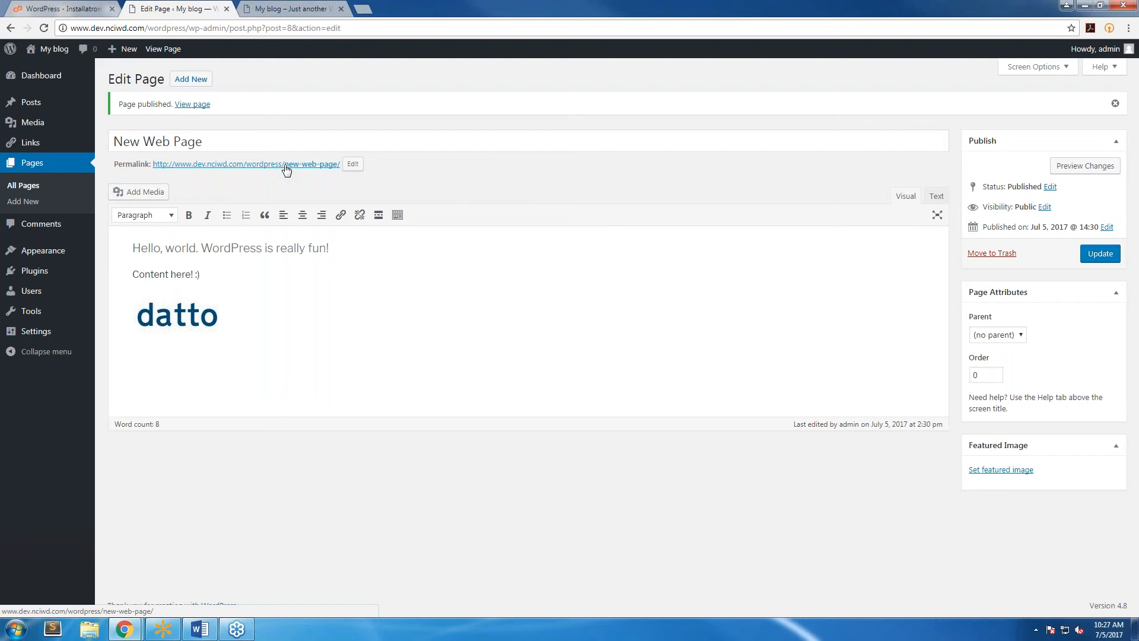
left_click(1061, 166)
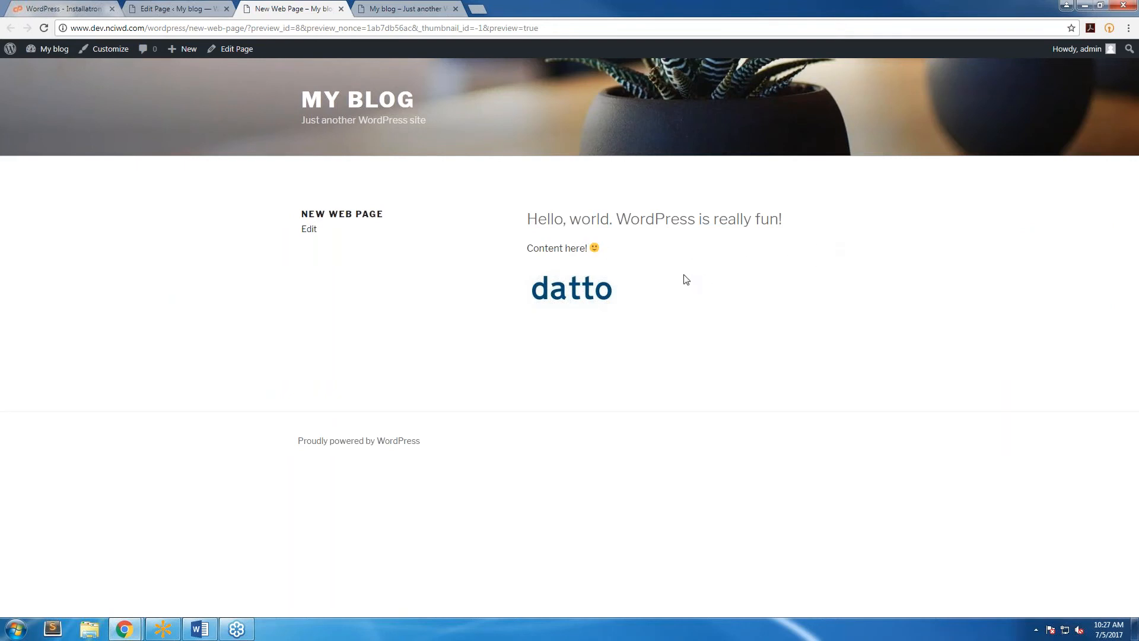
middle_click(309, 4)
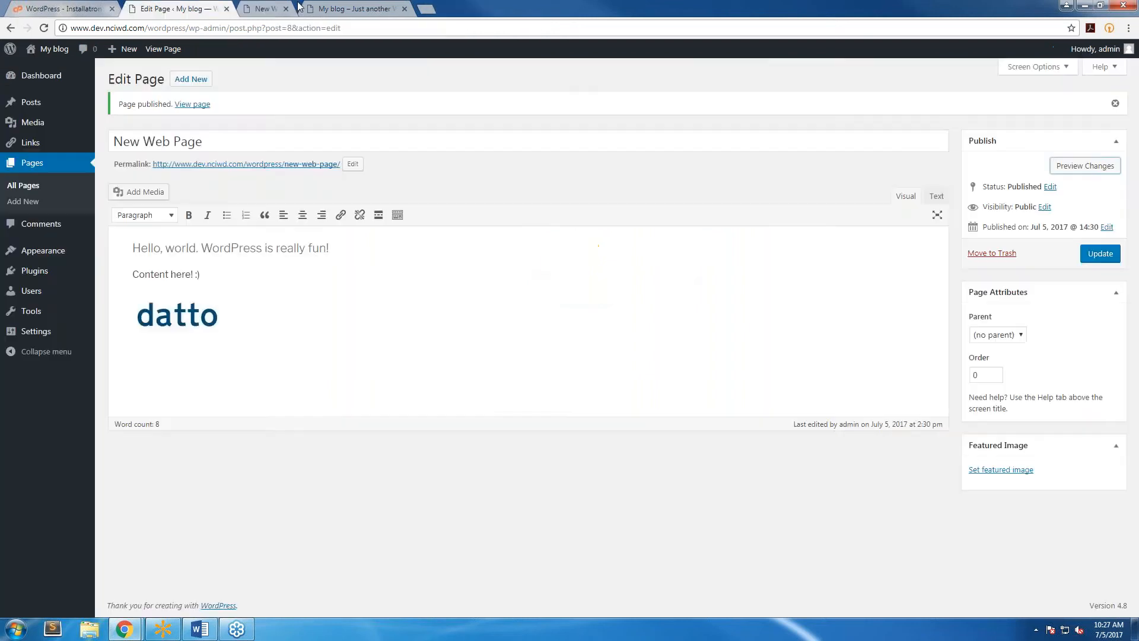
- Look at the comments list and the installed themes
mouse_move(59, 251)
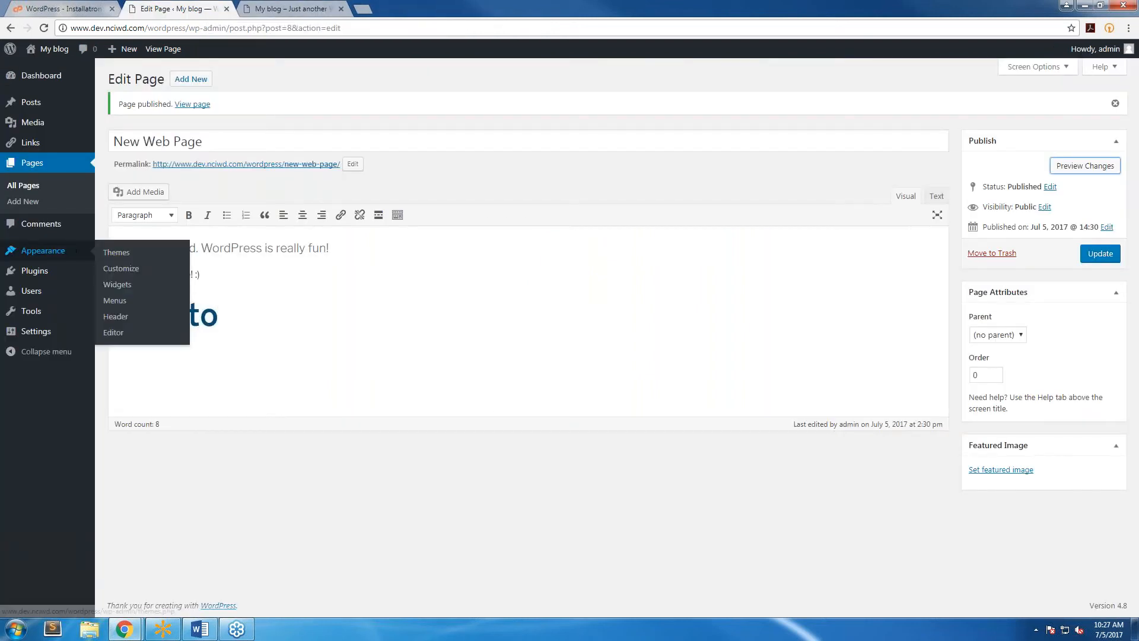
left_click(42, 224)
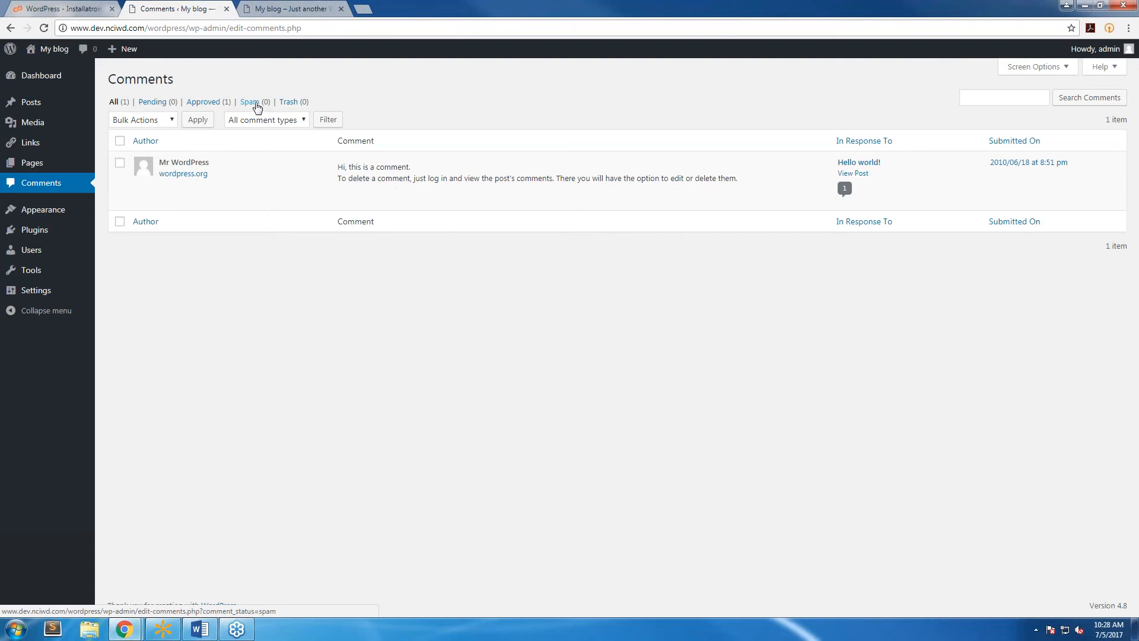
mouse_move(50, 213)
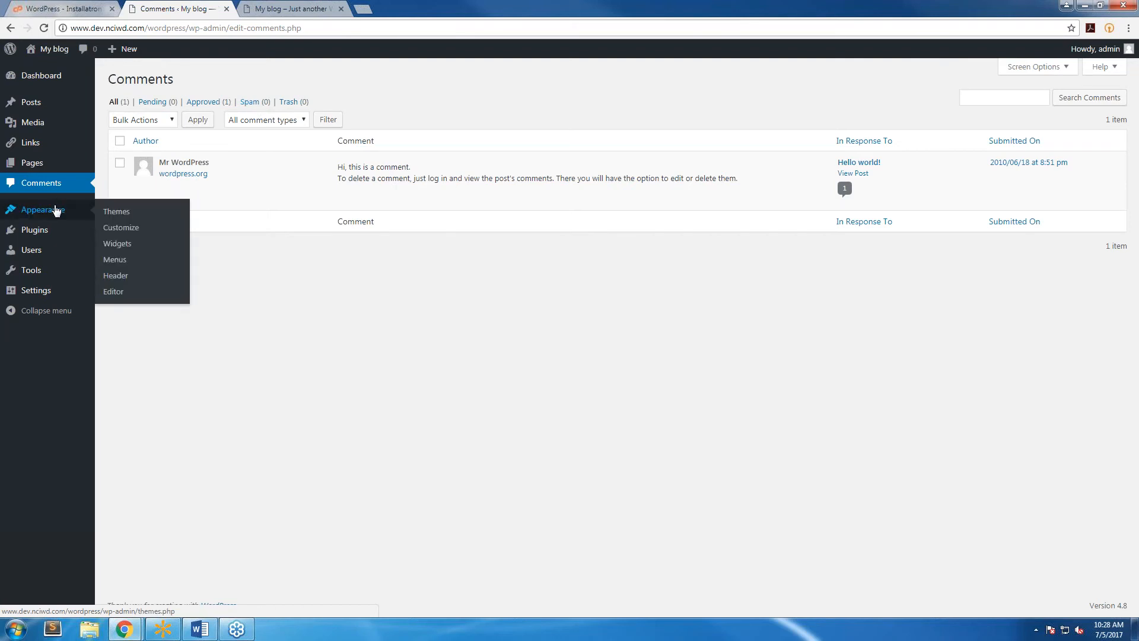
left_click(50, 212)
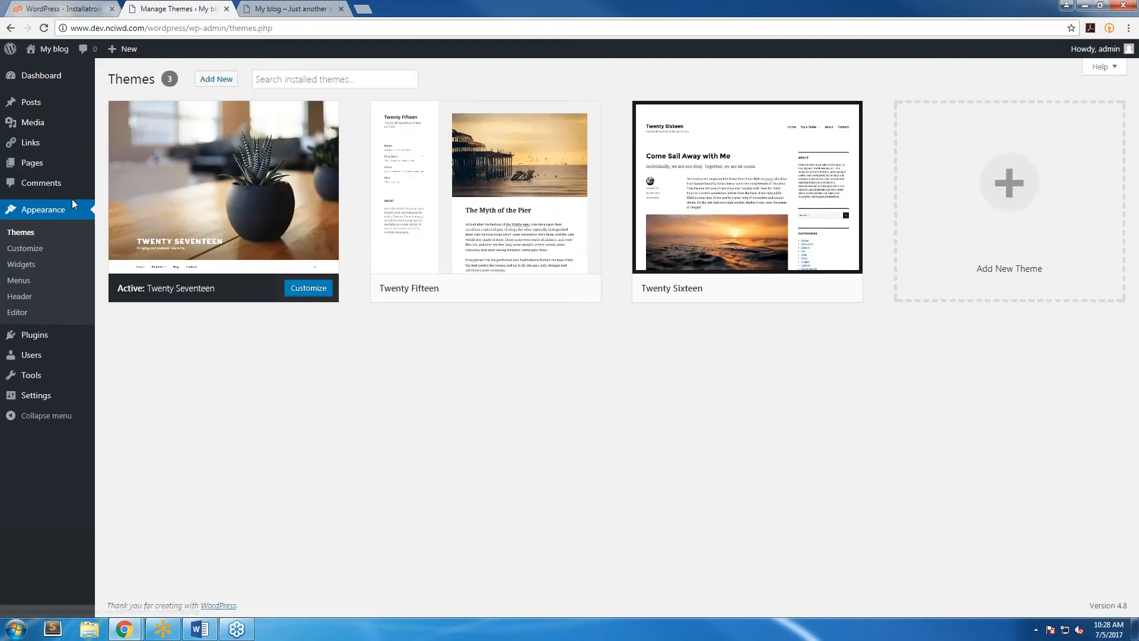
- Compare the blog's front page with the installed themes, switching between the two
left_click(282, 8)
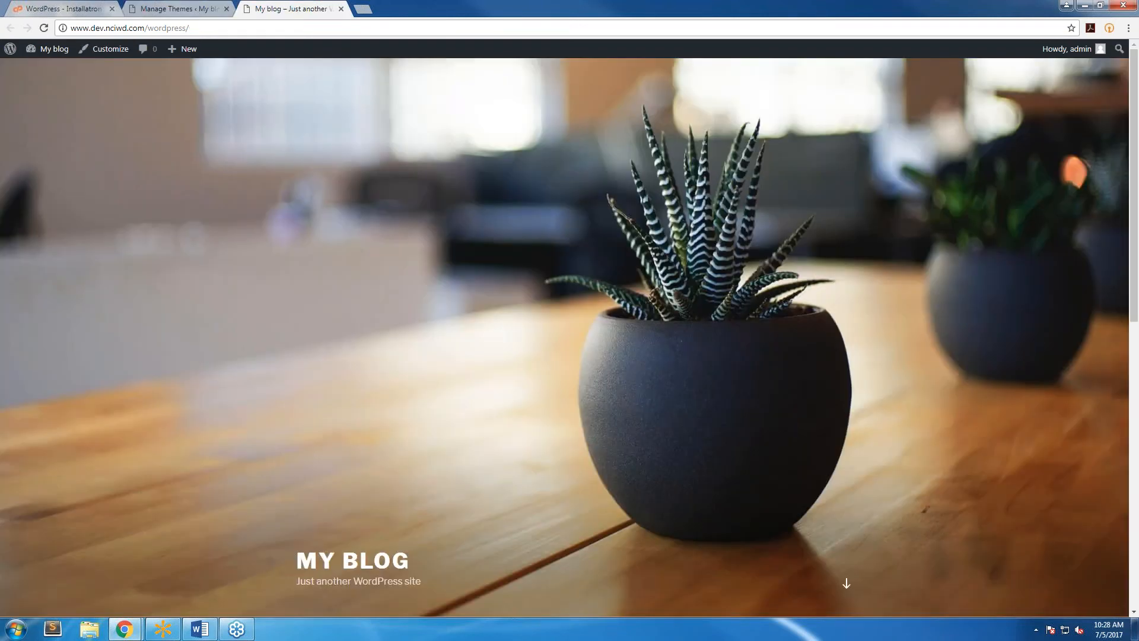
scroll(239, 397, "down", 10)
scroll(240, 398, "up", 10)
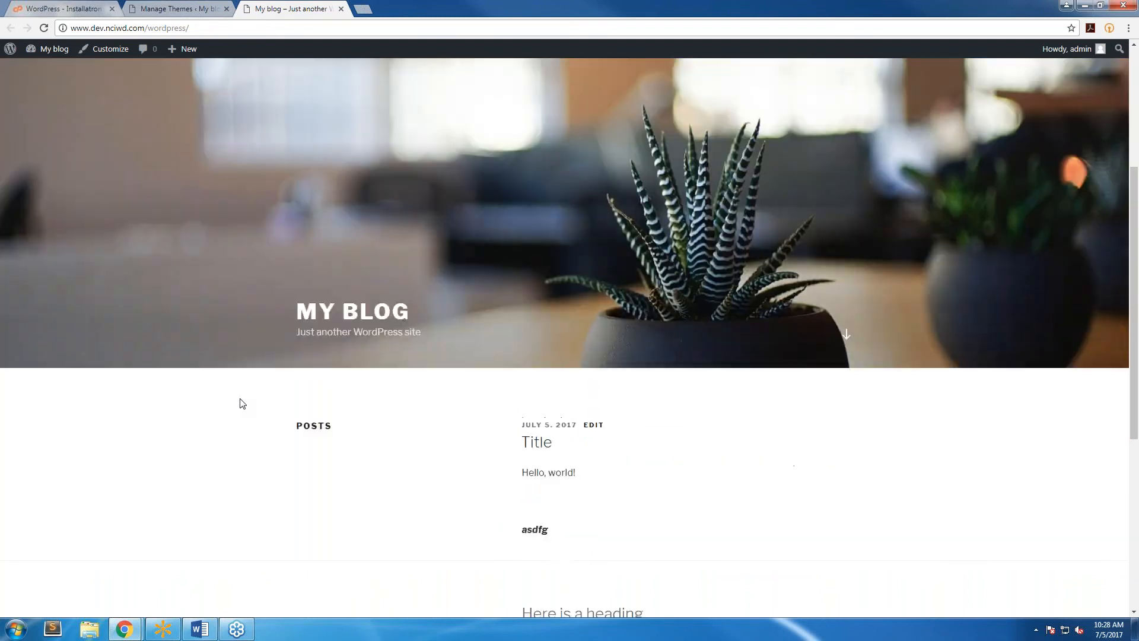
scroll(239, 398, "up", 1)
left_click(182, 9)
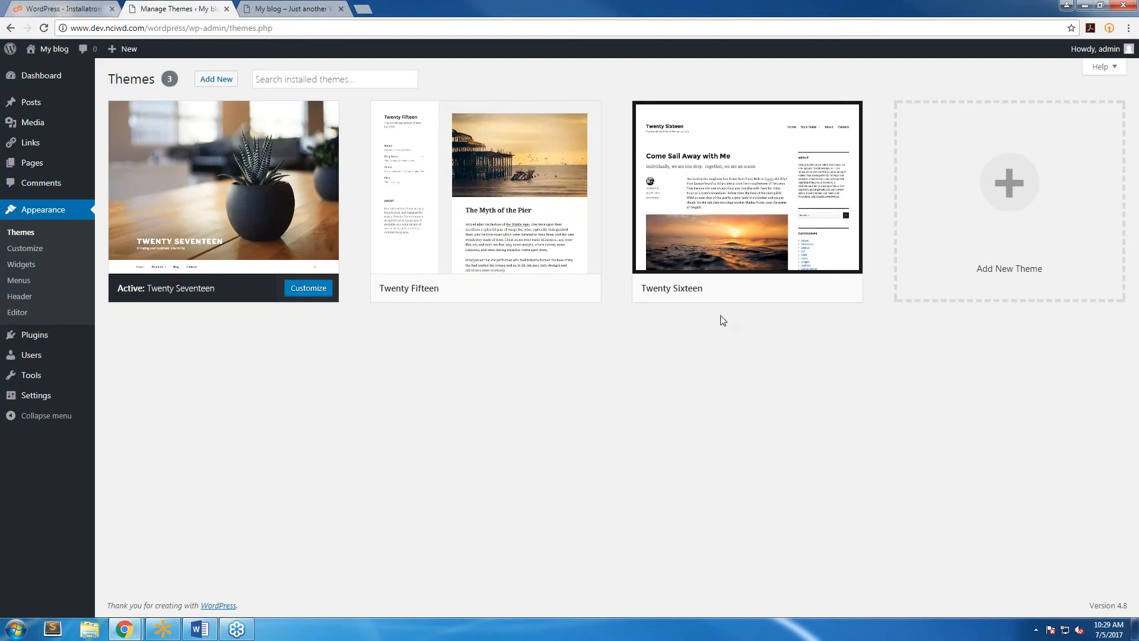
left_click(288, 8)
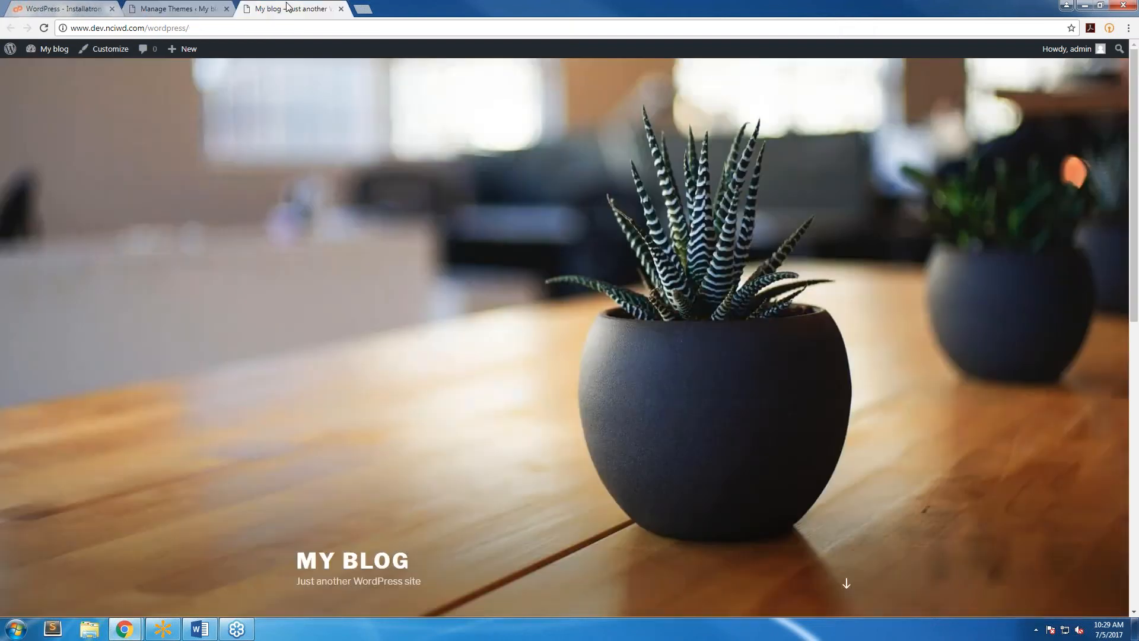
- Look through the blog's front page, from the header image down to the posts and footer
scroll(359, 467, "down", 10)
scroll(359, 466, "up", 10)
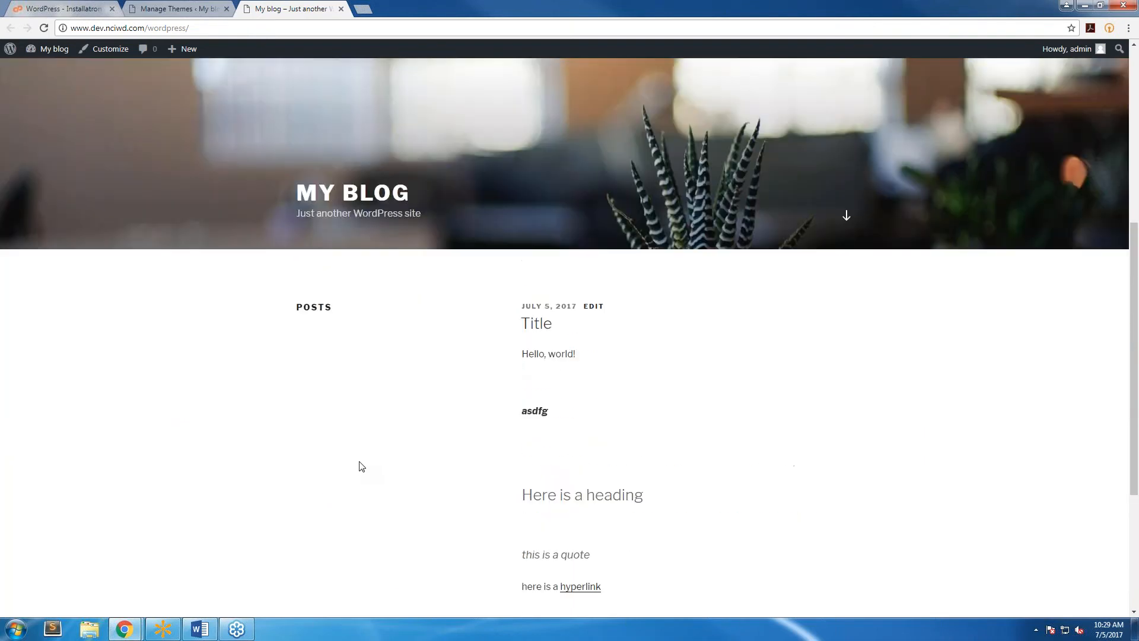
scroll(361, 466, "down", 7)
scroll(363, 467, "down", 3)
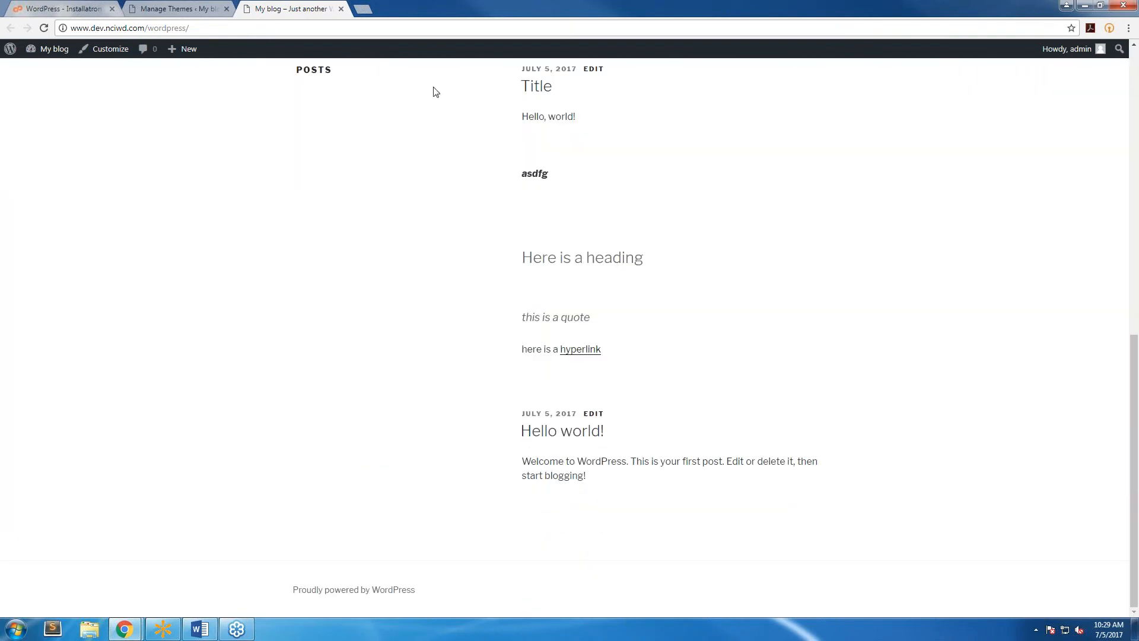
scroll(387, 407, "up", 2)
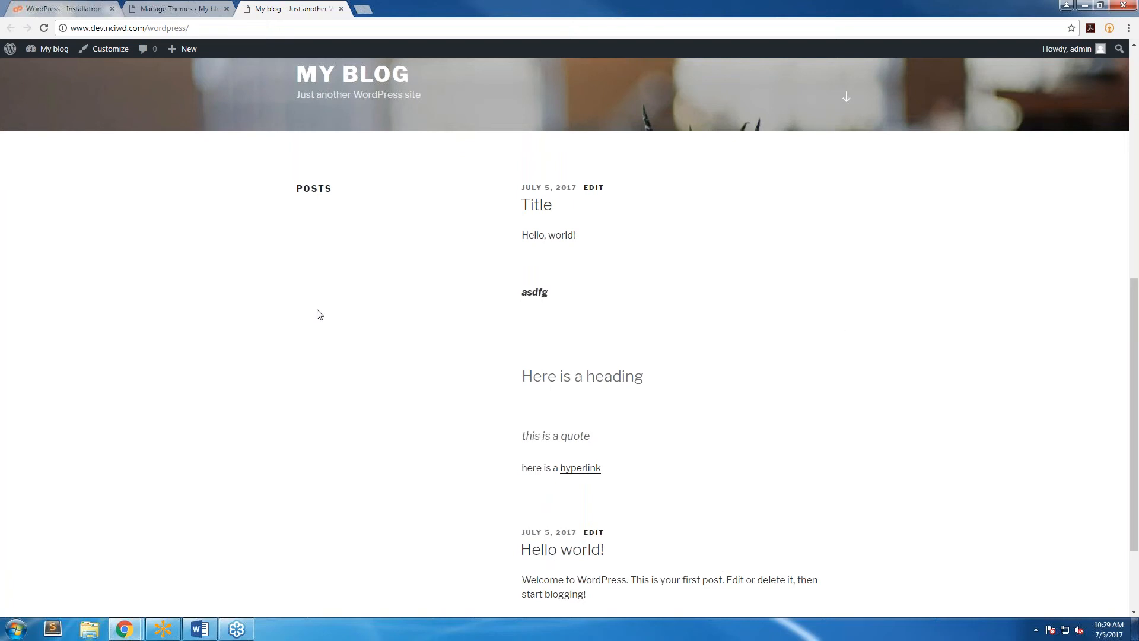
scroll(318, 312, "up", 7)
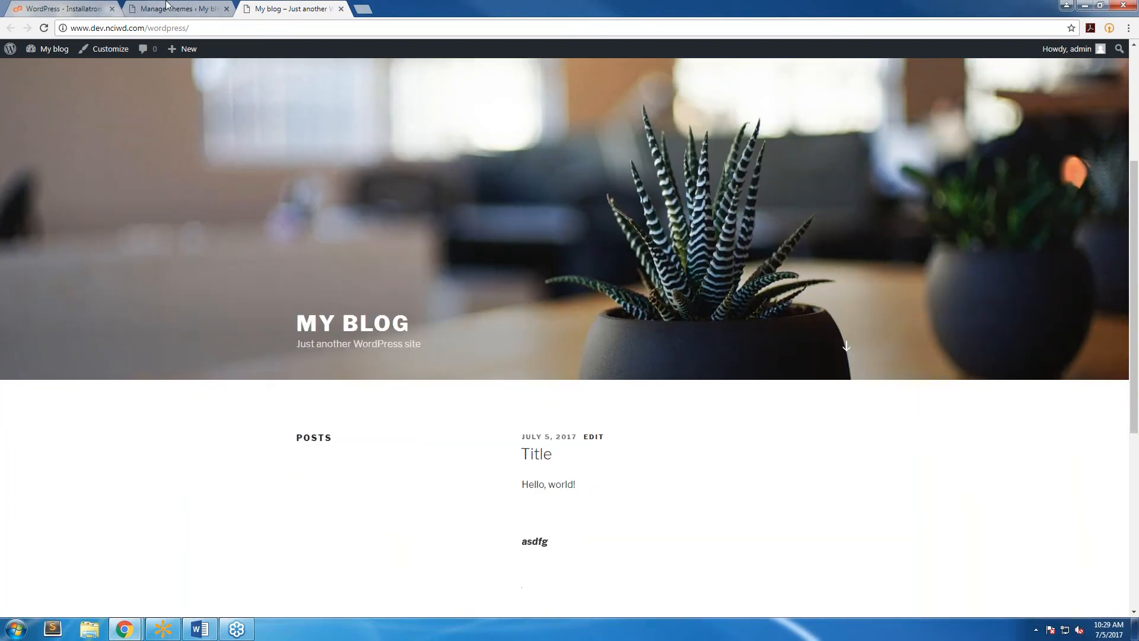
- Preview the blog live in the Twenty Sixteen theme, look over the layout, and close the preview
left_click(172, 8)
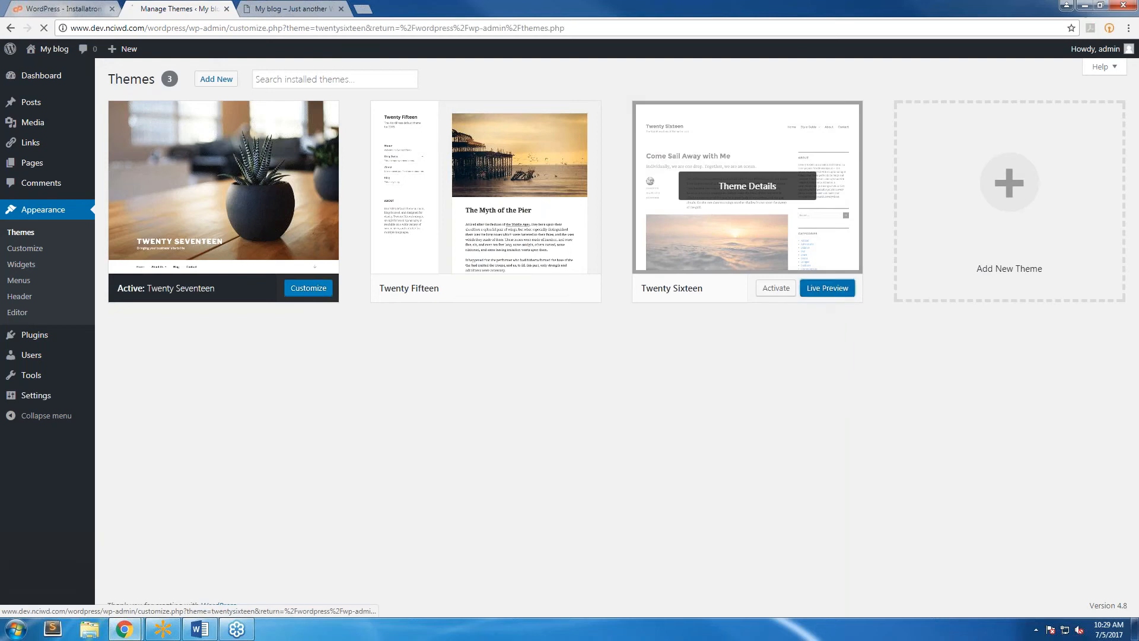
left_click(824, 289)
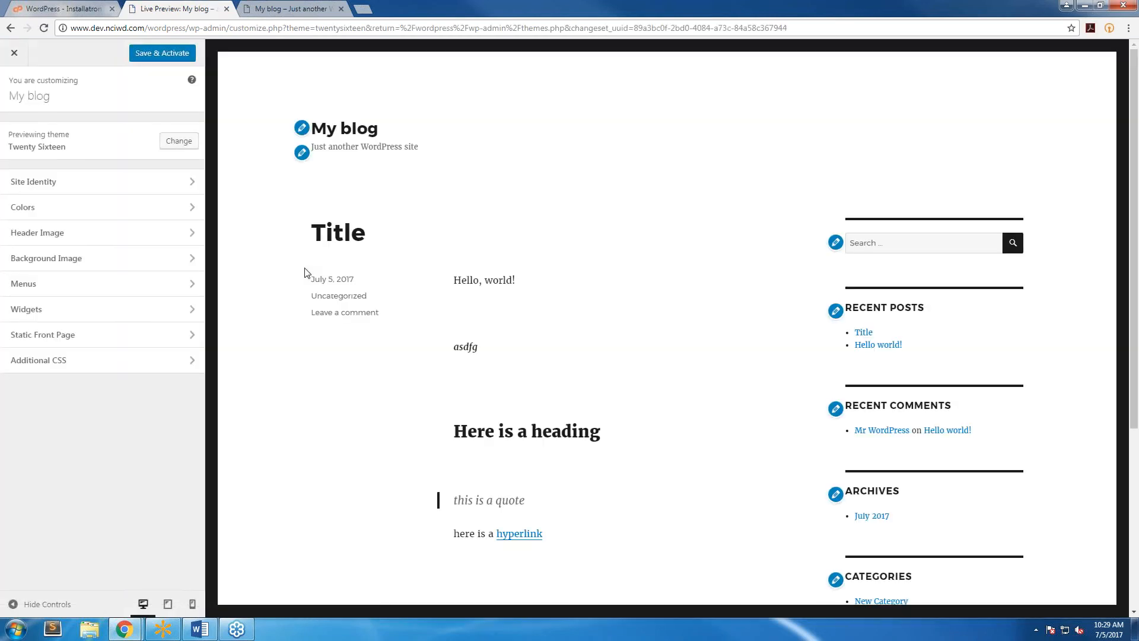
scroll(304, 272, "down", 3)
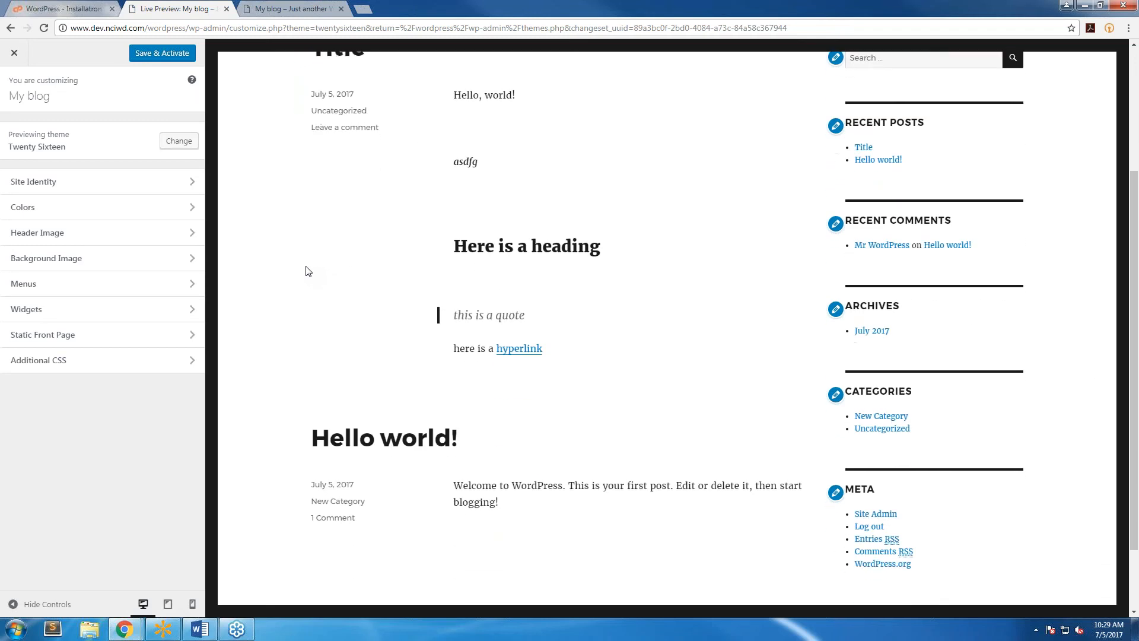
scroll(305, 237, "up", 3)
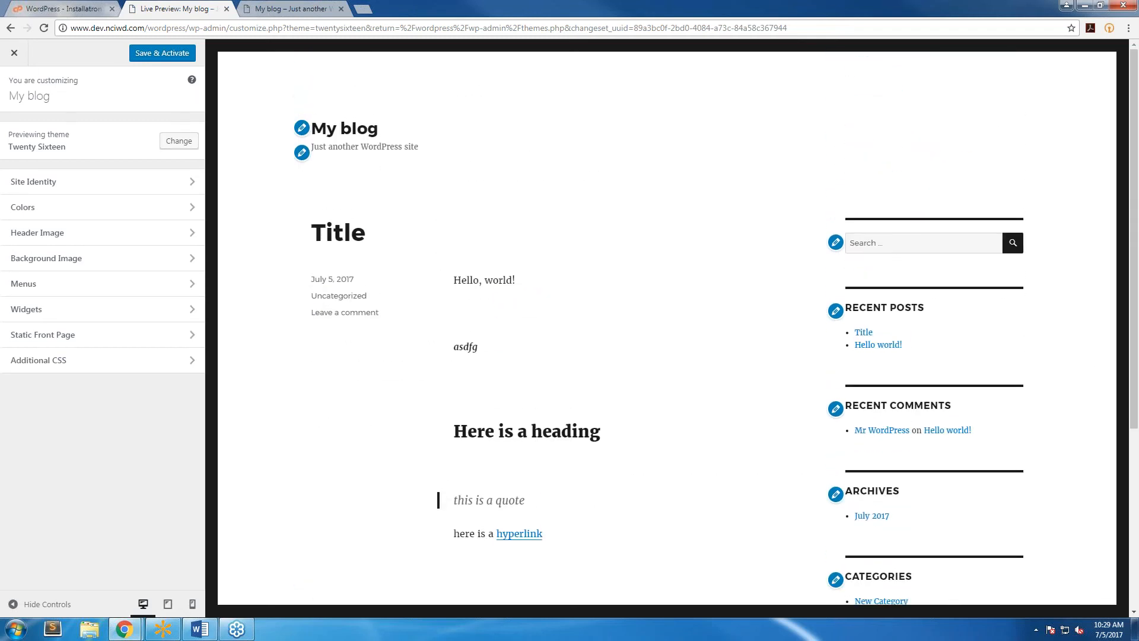
left_click(14, 56)
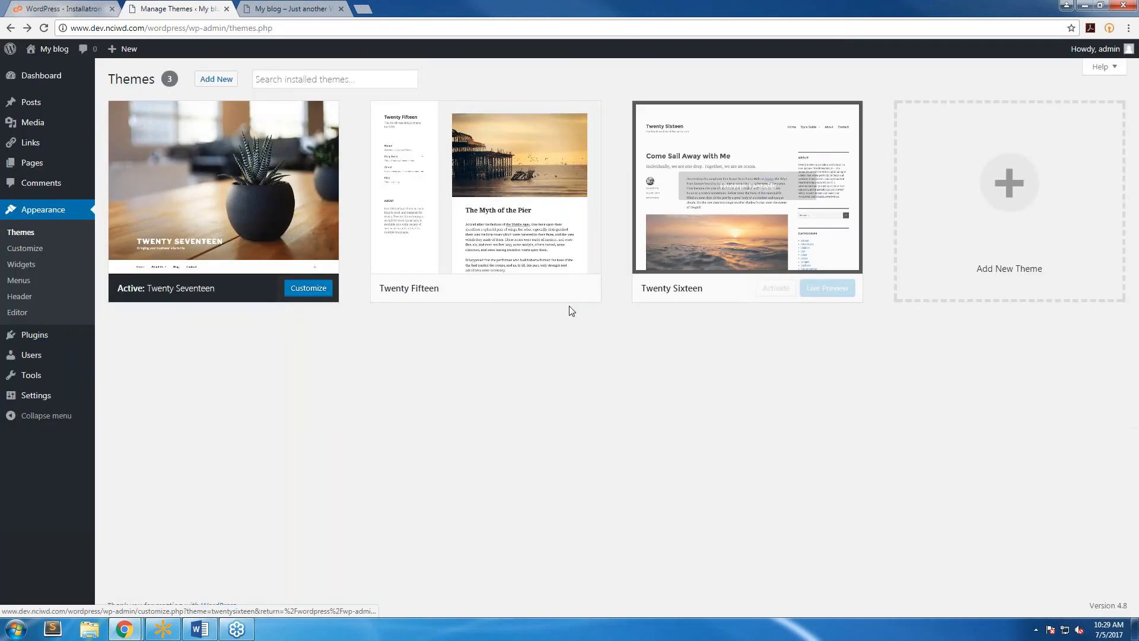
- Activate the Twenty Fifteen theme and check the reloaded front page of the blog
left_click(516, 289)
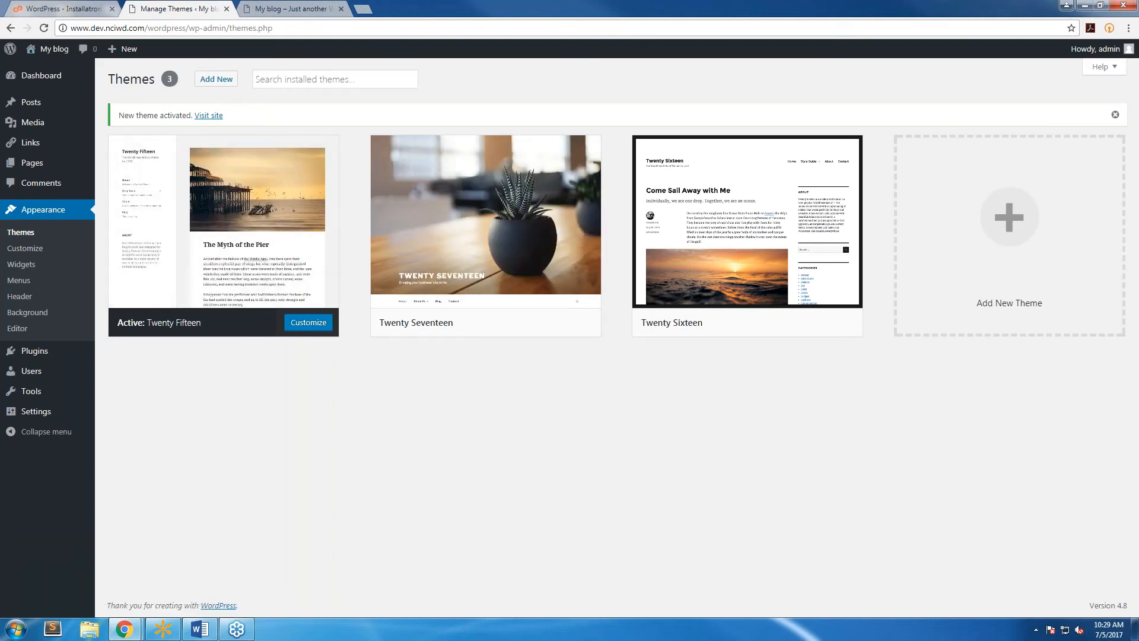
left_click(302, 7)
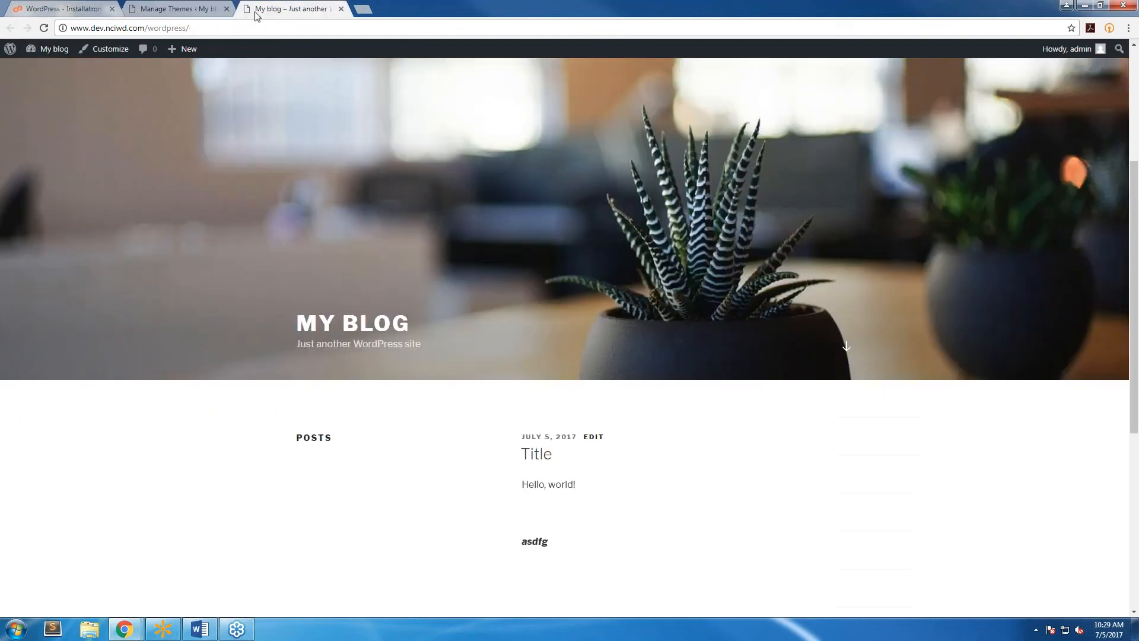
left_click(43, 29)
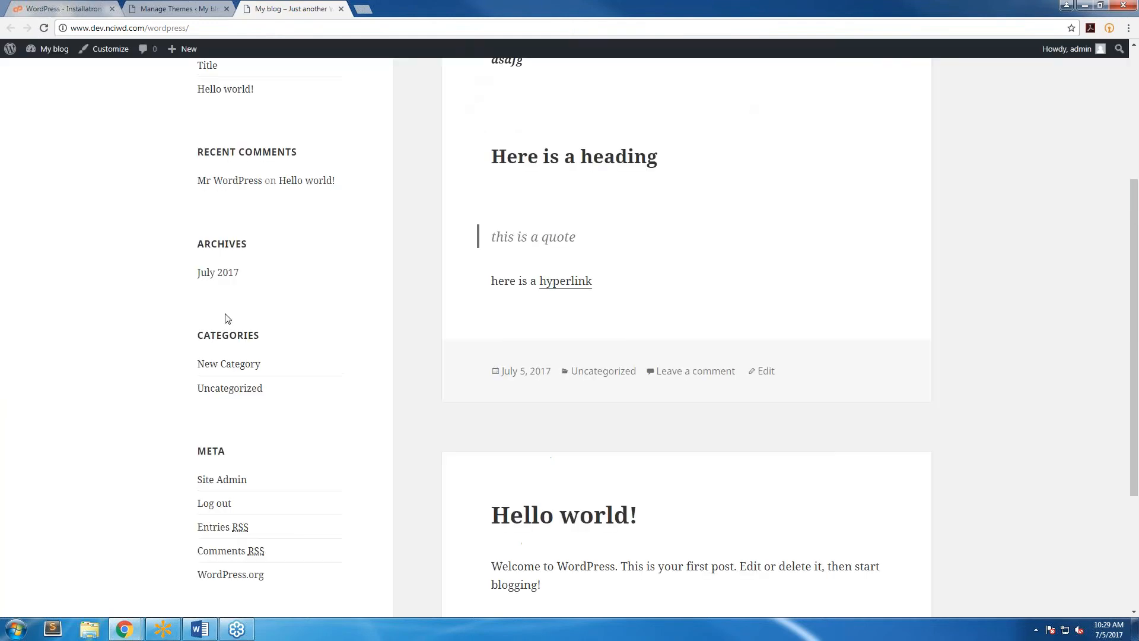
scroll(129, 315, "up", 2)
scroll(129, 315, "up", 2)
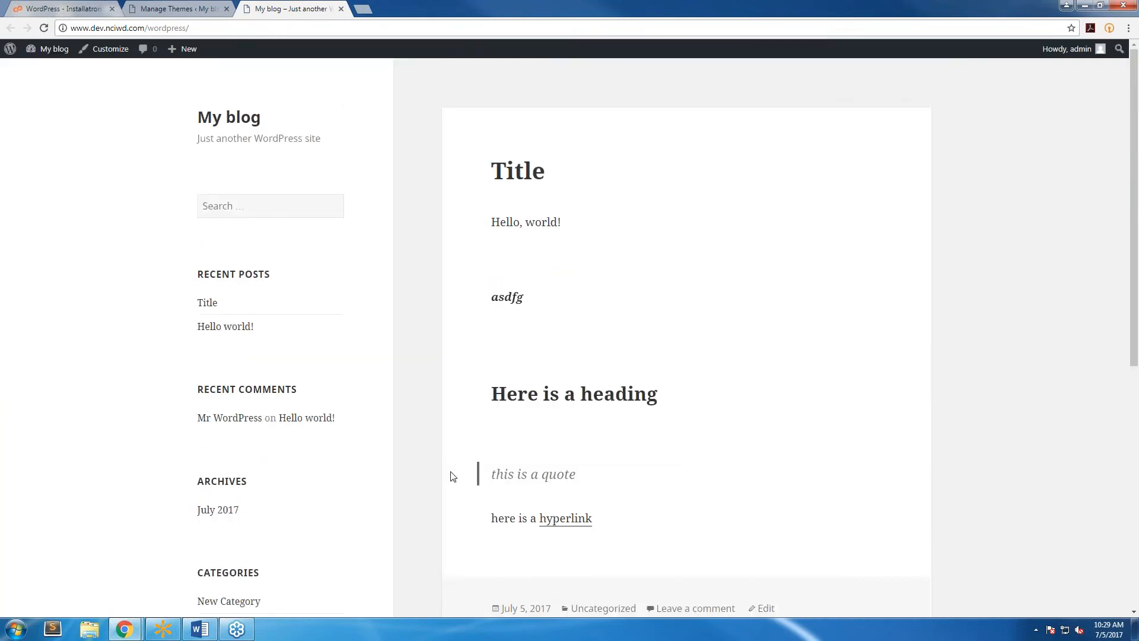
scroll(422, 295, "down", 7)
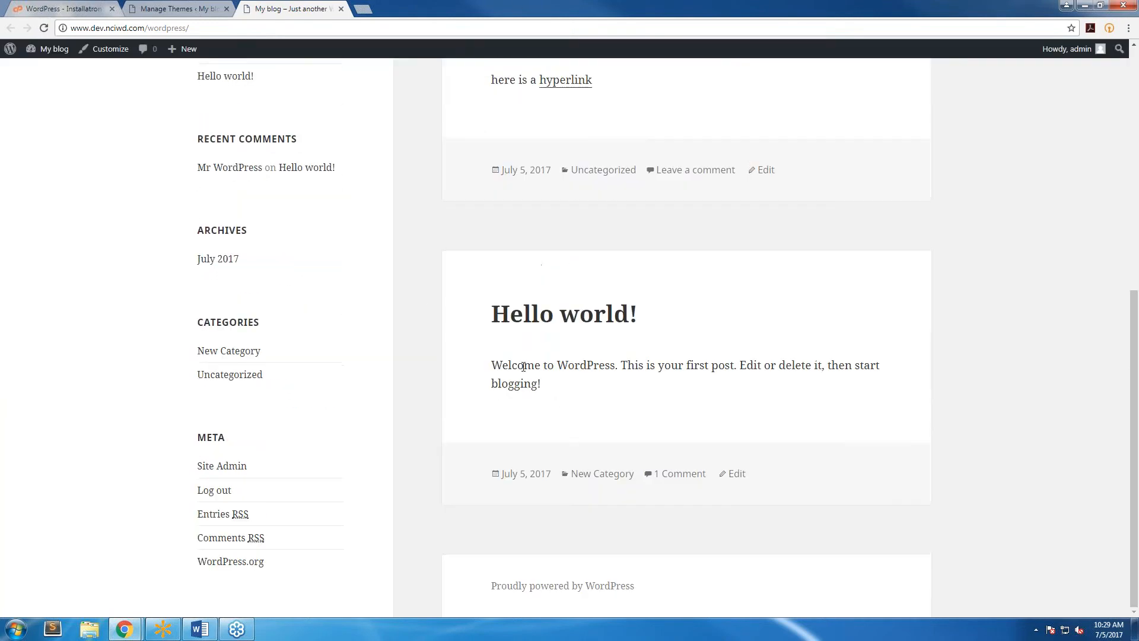
scroll(426, 297, "up", 7)
- Customize the theme's site identity by setting the datto image from the media library as the logo, without cropping
left_click(166, 7)
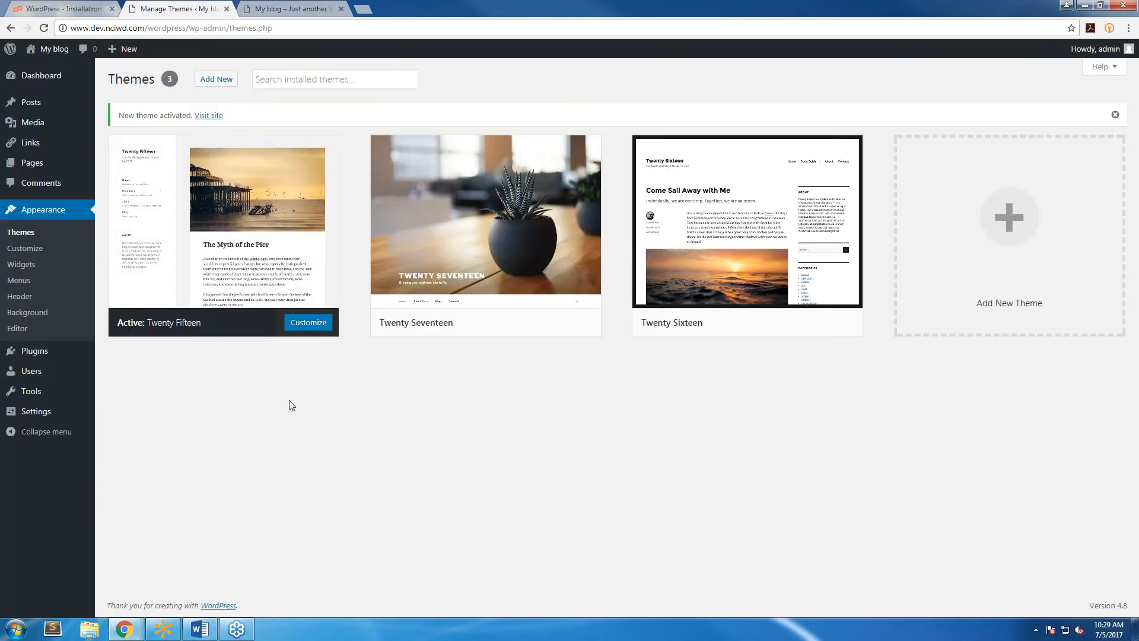
left_click(25, 250)
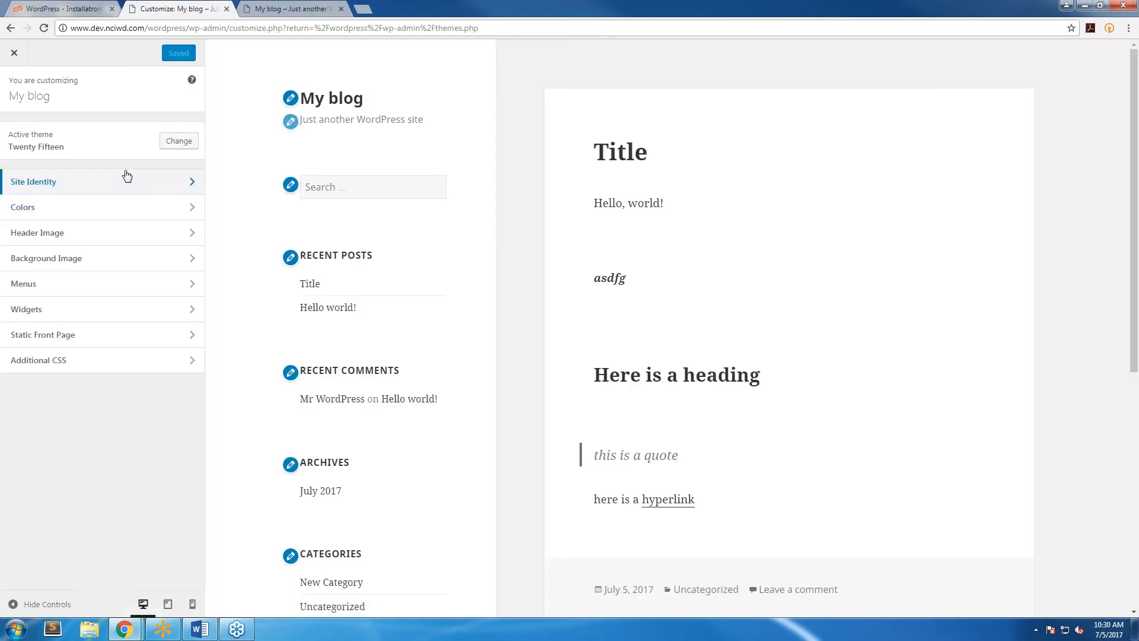
left_click(130, 179)
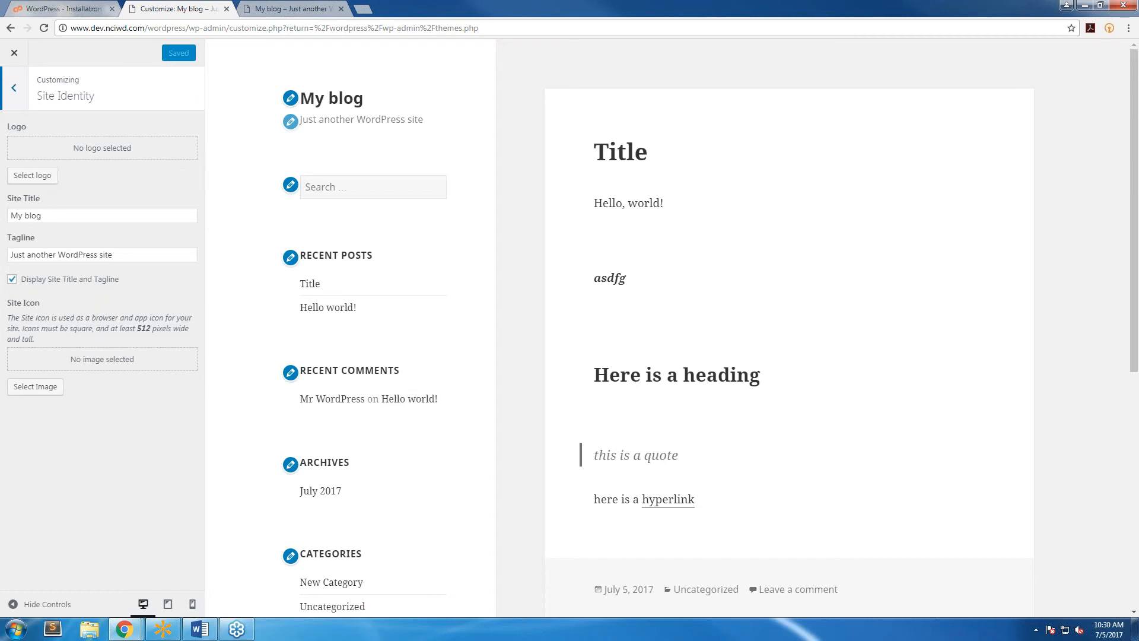
left_click(51, 178)
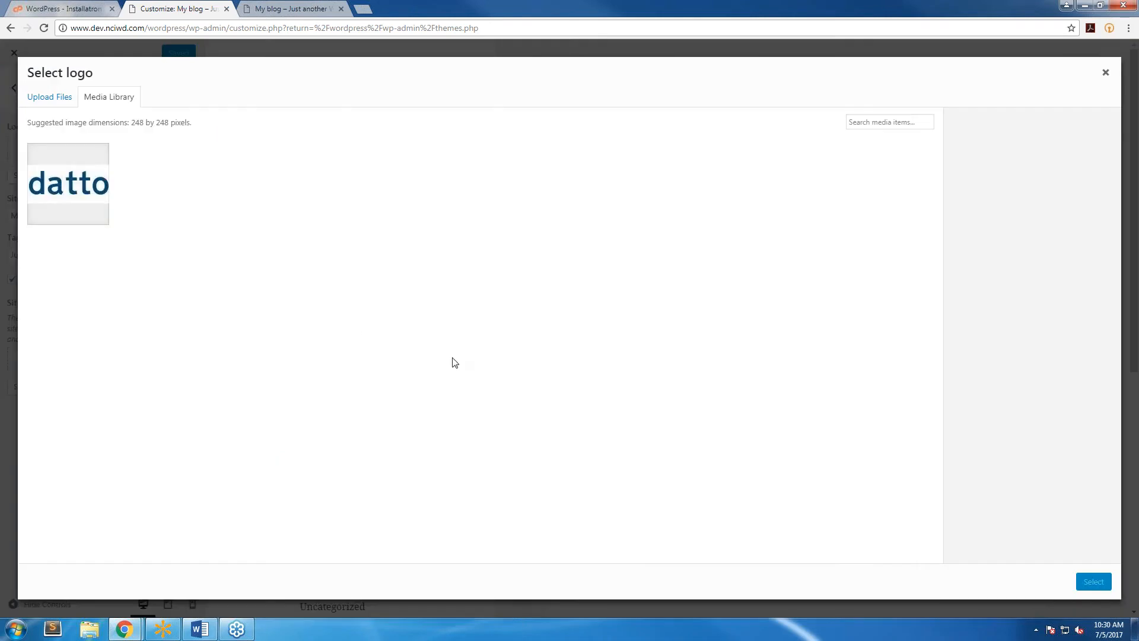
left_click(90, 180)
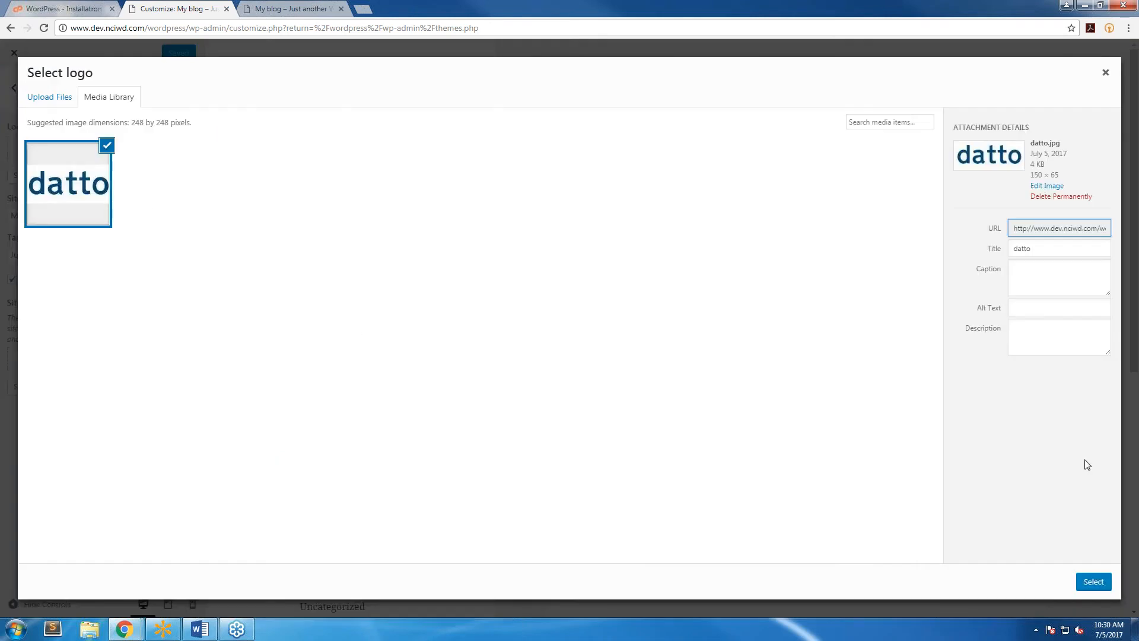
left_click(1093, 582)
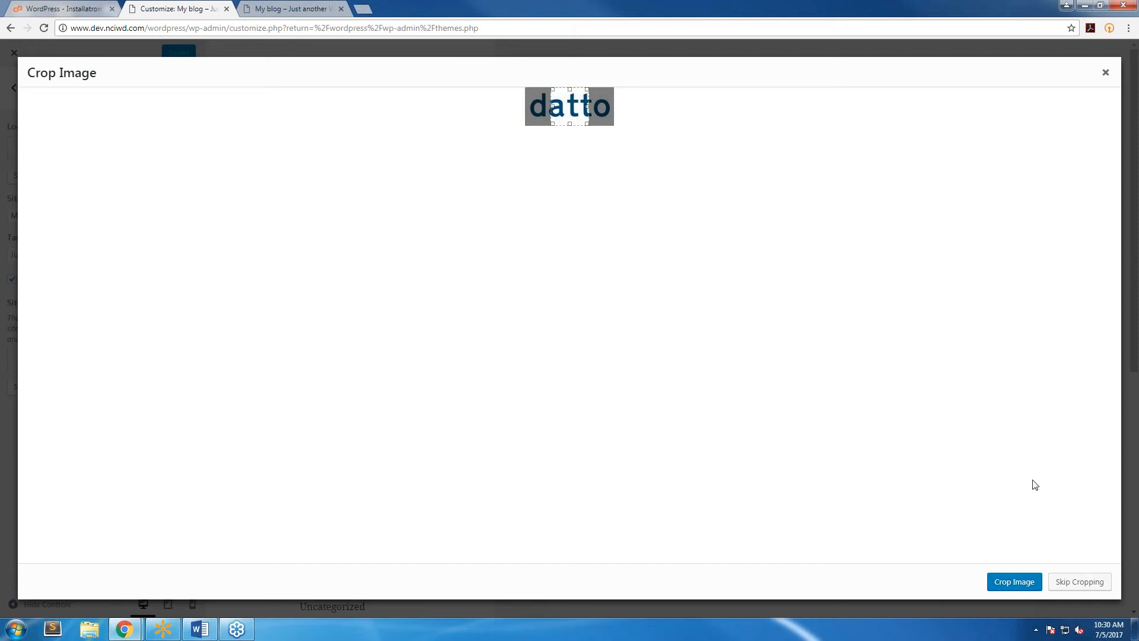
left_click(1075, 585)
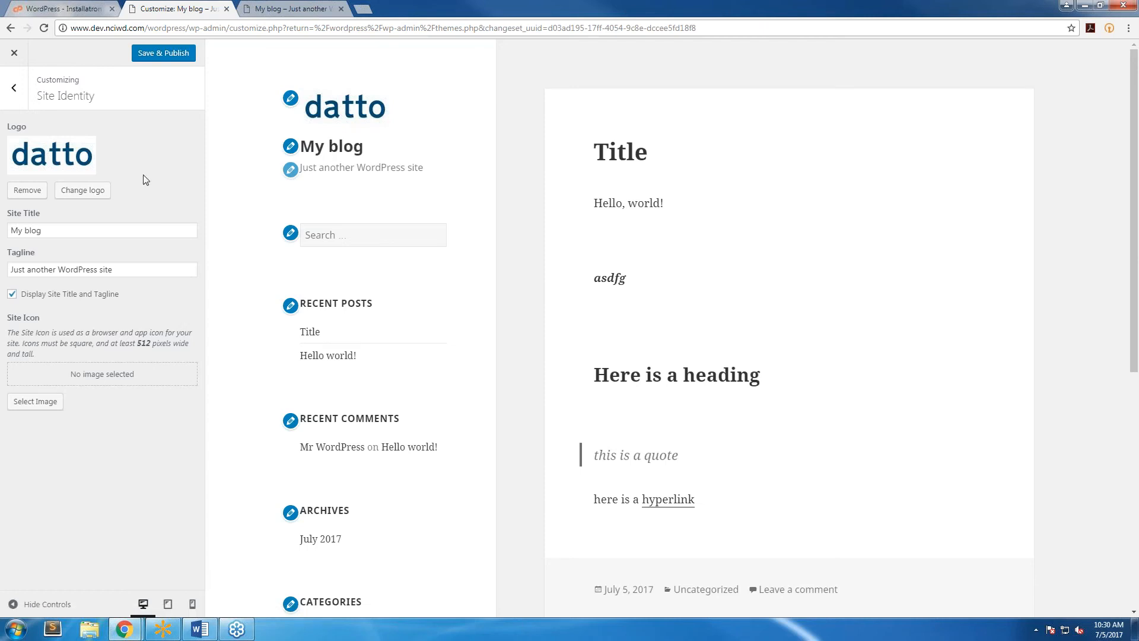
- Change the site title to "I love Datto"
double_click(68, 229)
key("ctrl+a")
type("I lobv")
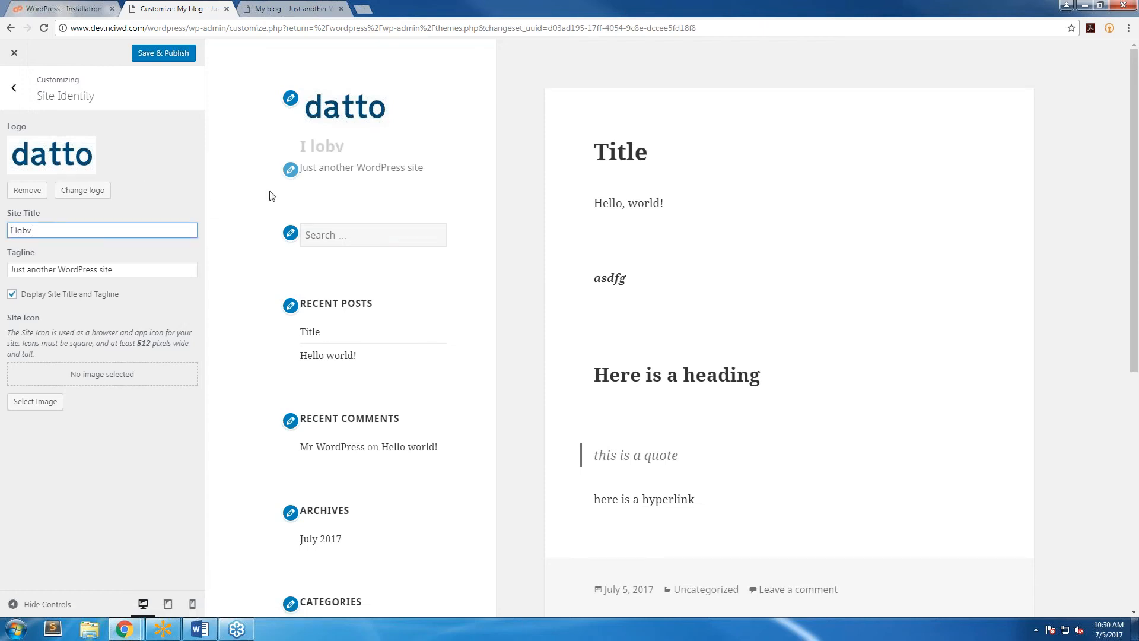
key("BackSpace")
key("BackSpace")
type("ve Datto")
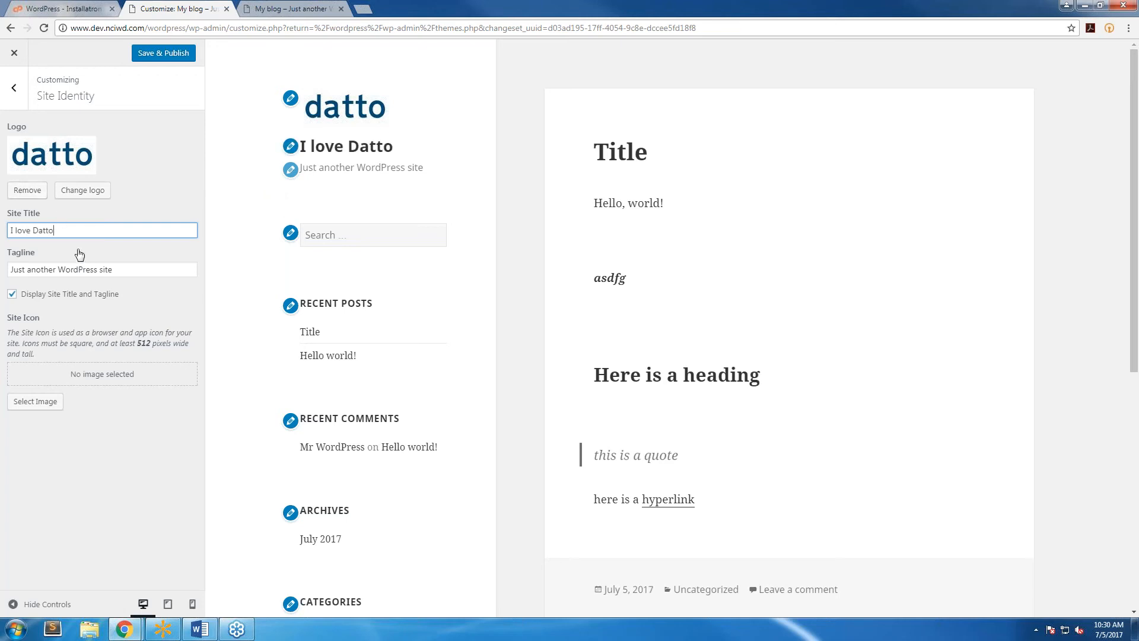
- Replace the tagline with "This is the unofficial Datto fansite" and check the page preview
key("Tab")
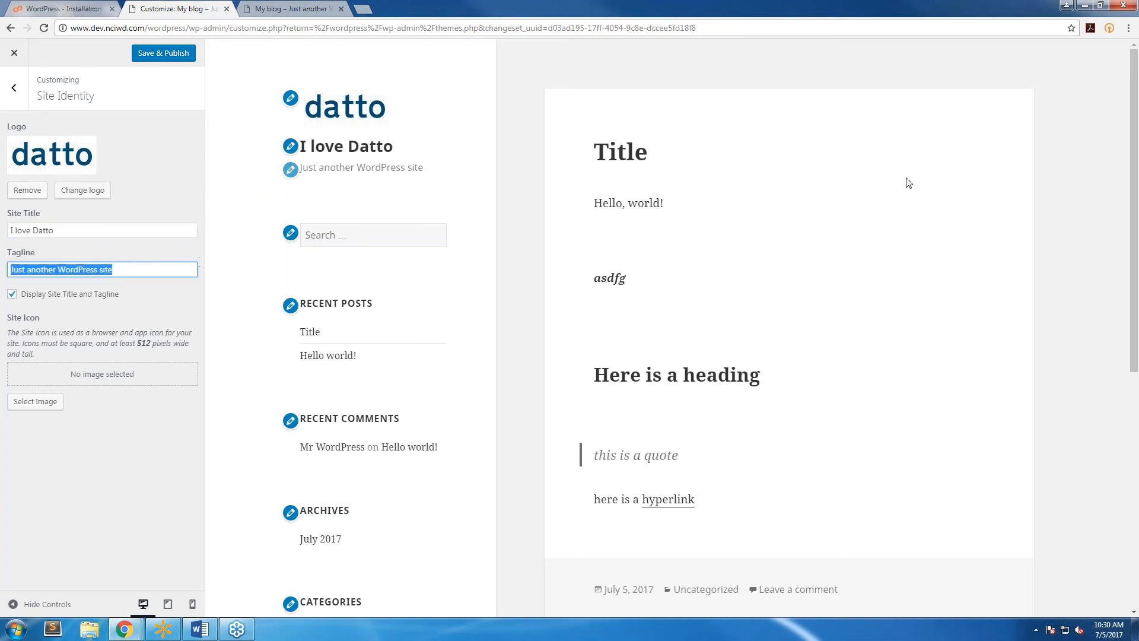
type("Thd")
type("s is the un")
type("official Da")
type("tto ")
type("fansite")
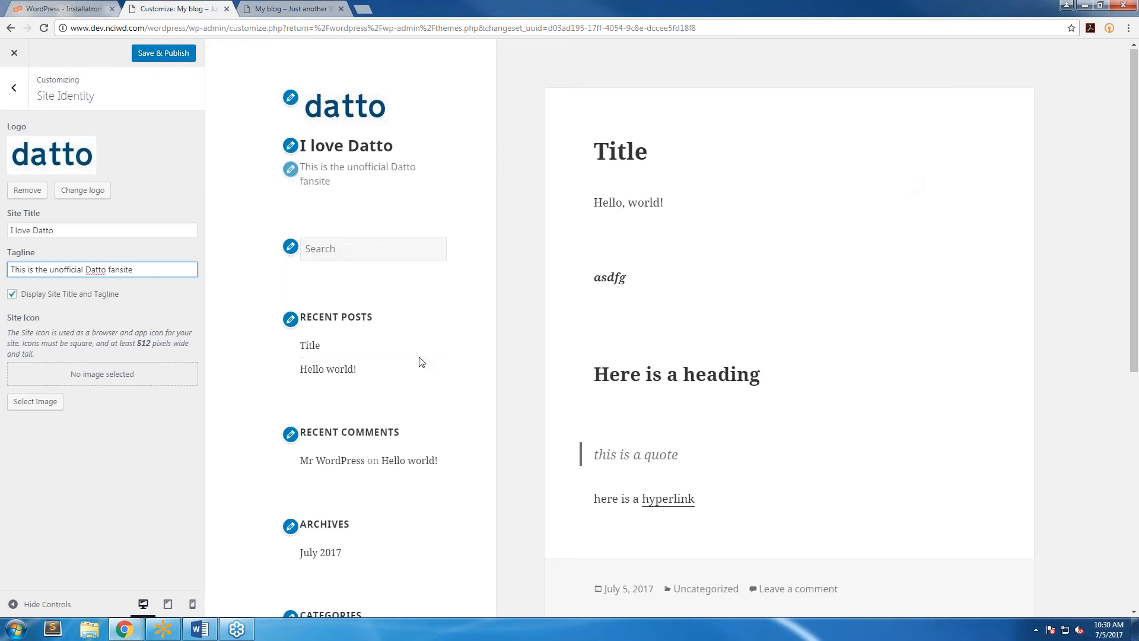
scroll(421, 361, "down", 3)
scroll(226, 310, "up", 3)
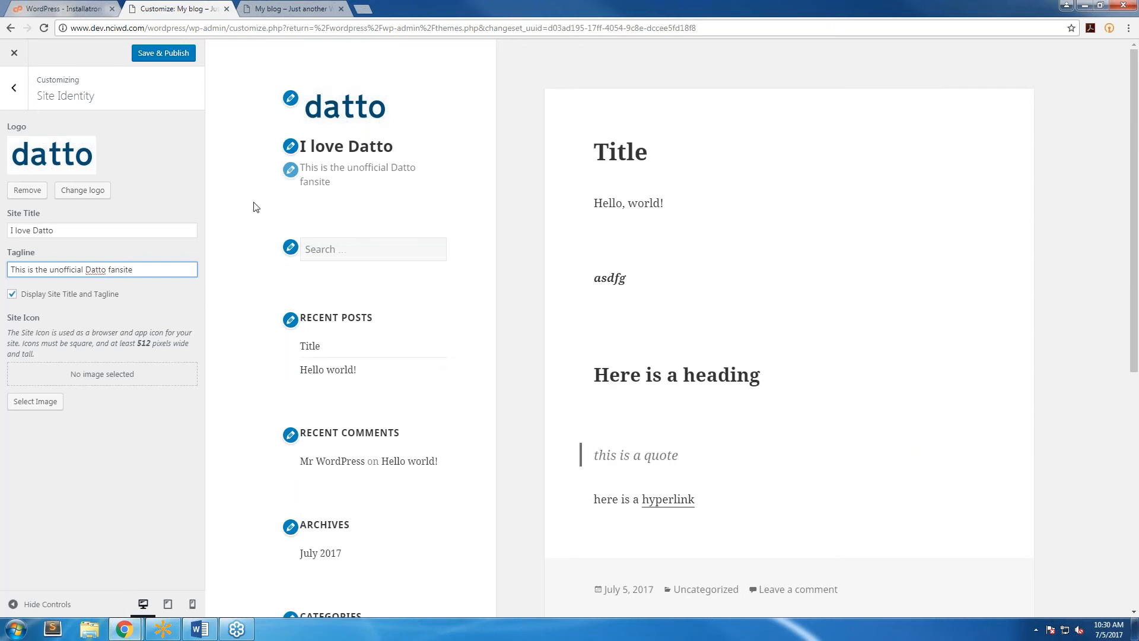
- Set the theme's background color to the blue #1e73be, then save and publish the customizations
left_click(8, 96)
left_click(94, 208)
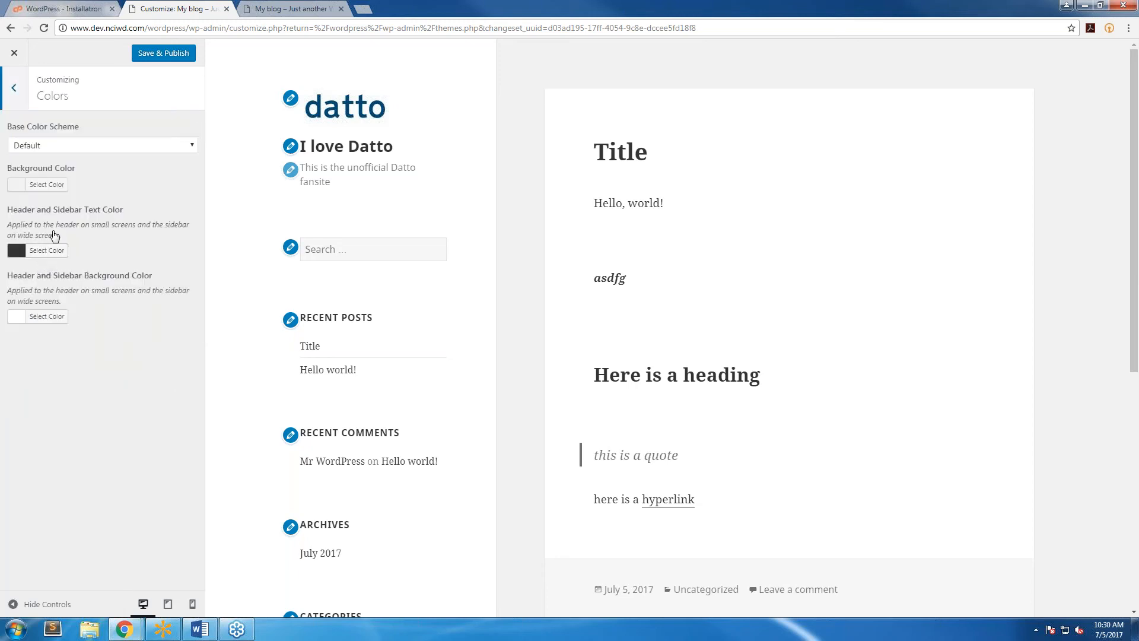
left_click(57, 184)
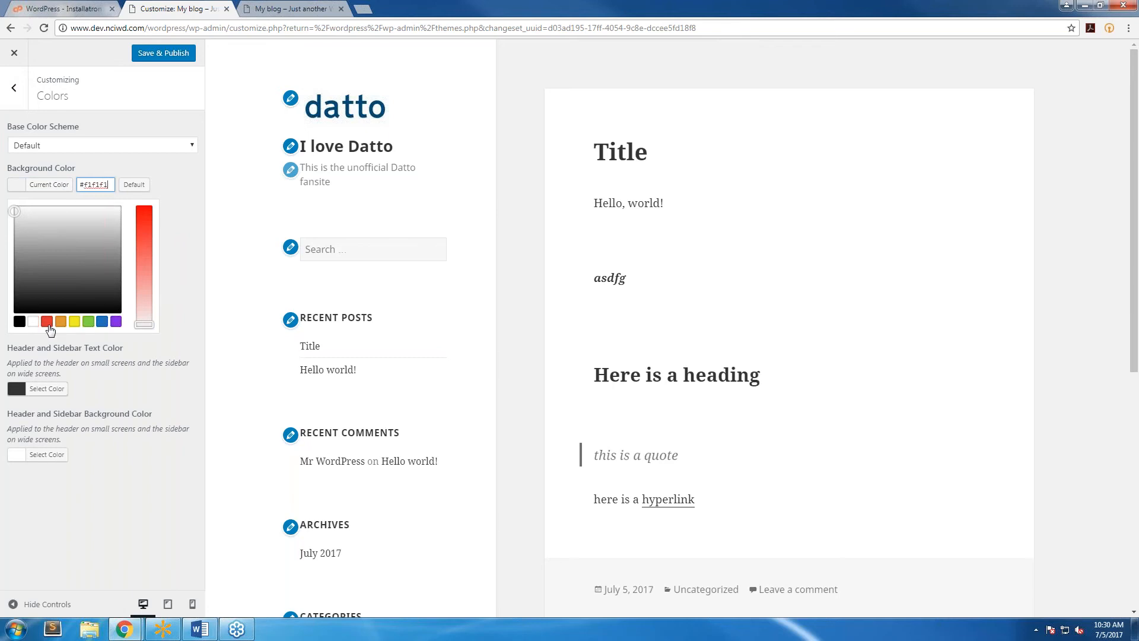
left_click(116, 322)
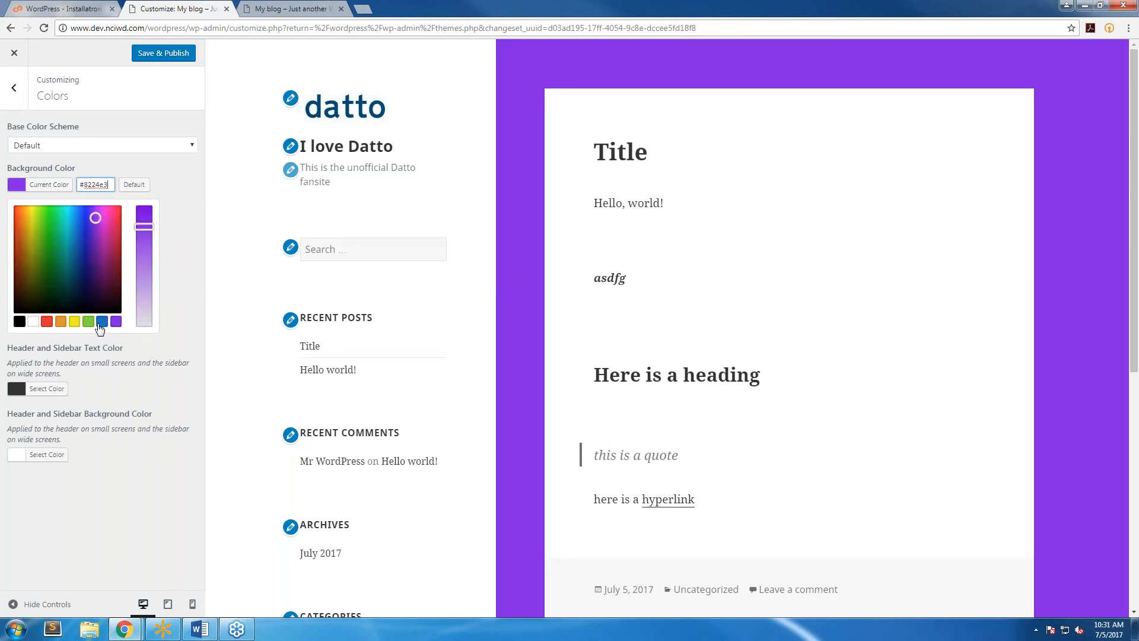
left_click(99, 324)
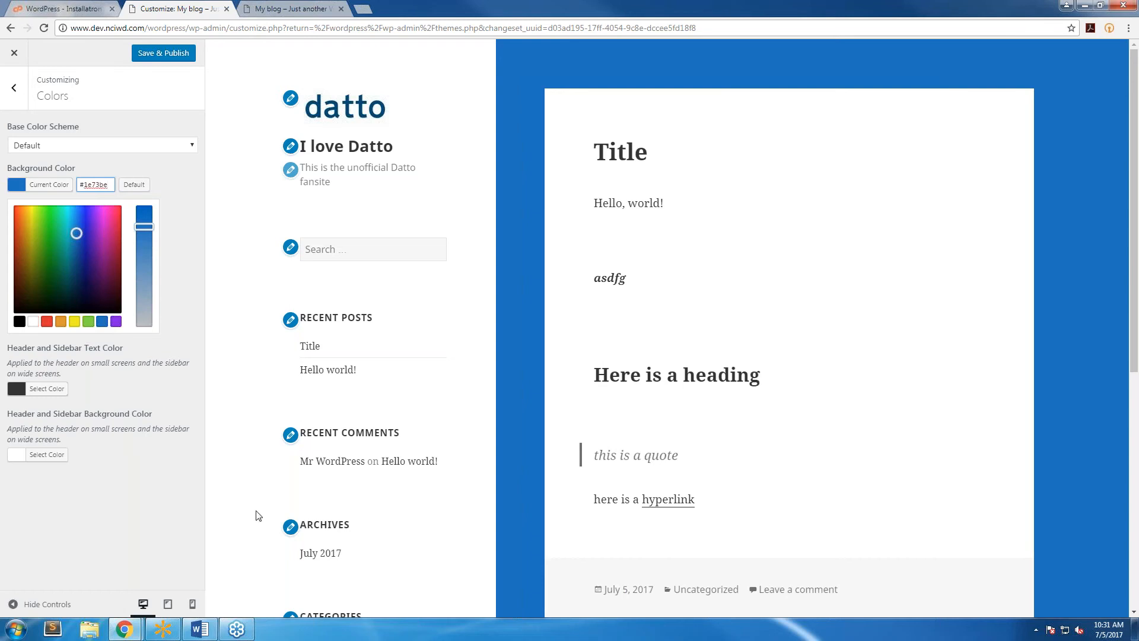
scroll(264, 509, "down", 8)
scroll(267, 507, "up", 8)
left_click(161, 54)
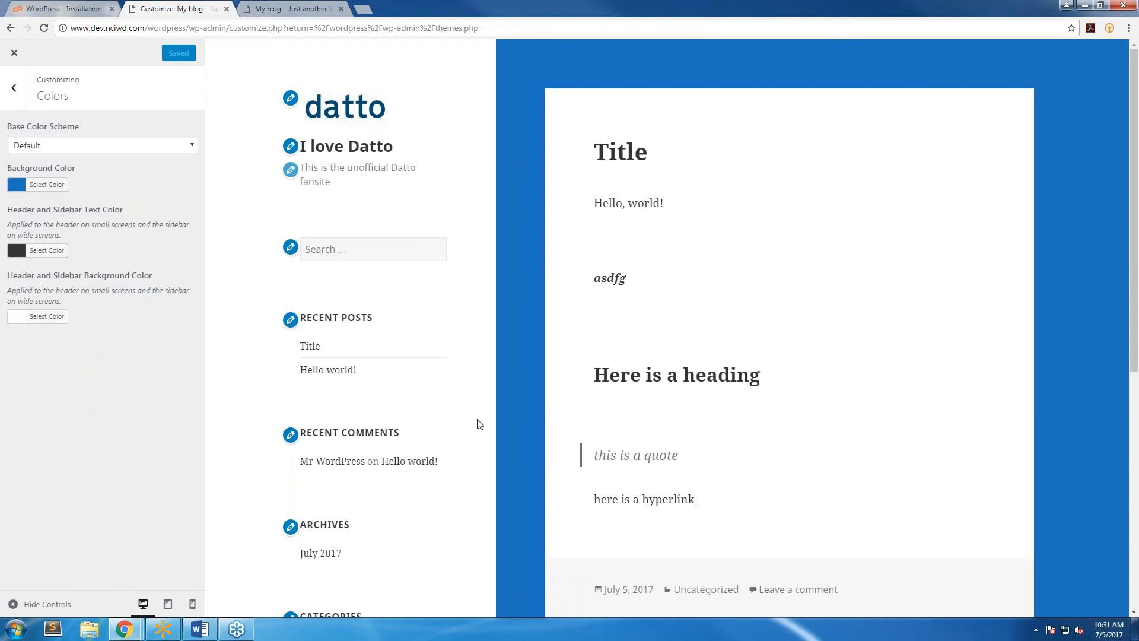
- Remove the Recent Comments widget from the sidebar, then save and publish the change
scroll(451, 391, "down", 5)
scroll(373, 388, "up", 5)
scroll(267, 424, "down", 4)
scroll(312, 473, "up", 4)
left_click(289, 322)
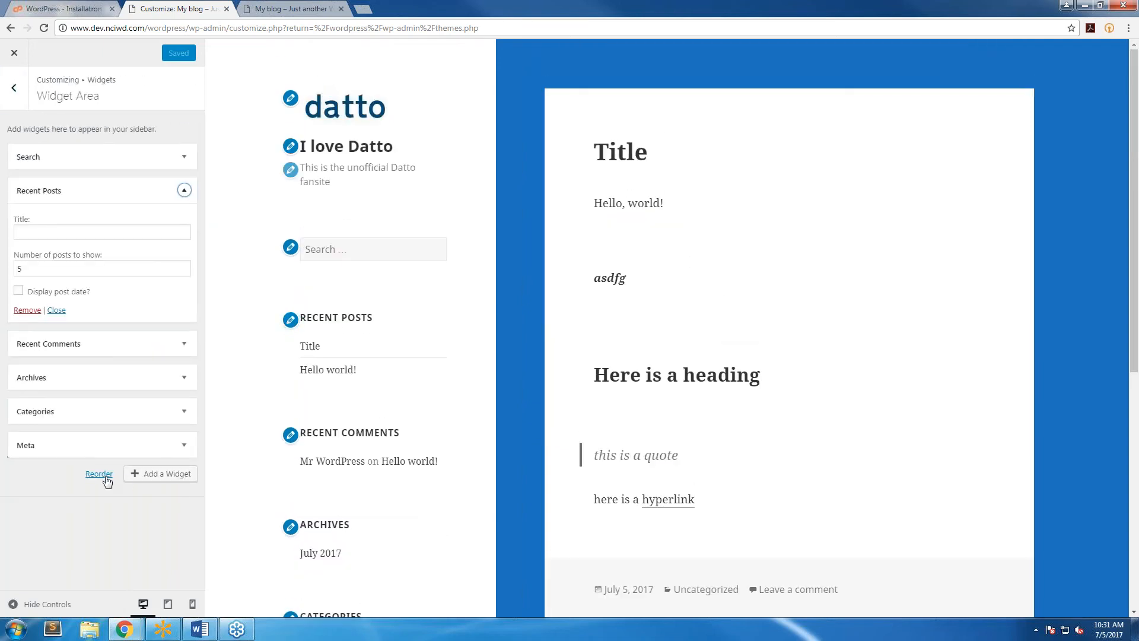
left_click(290, 439)
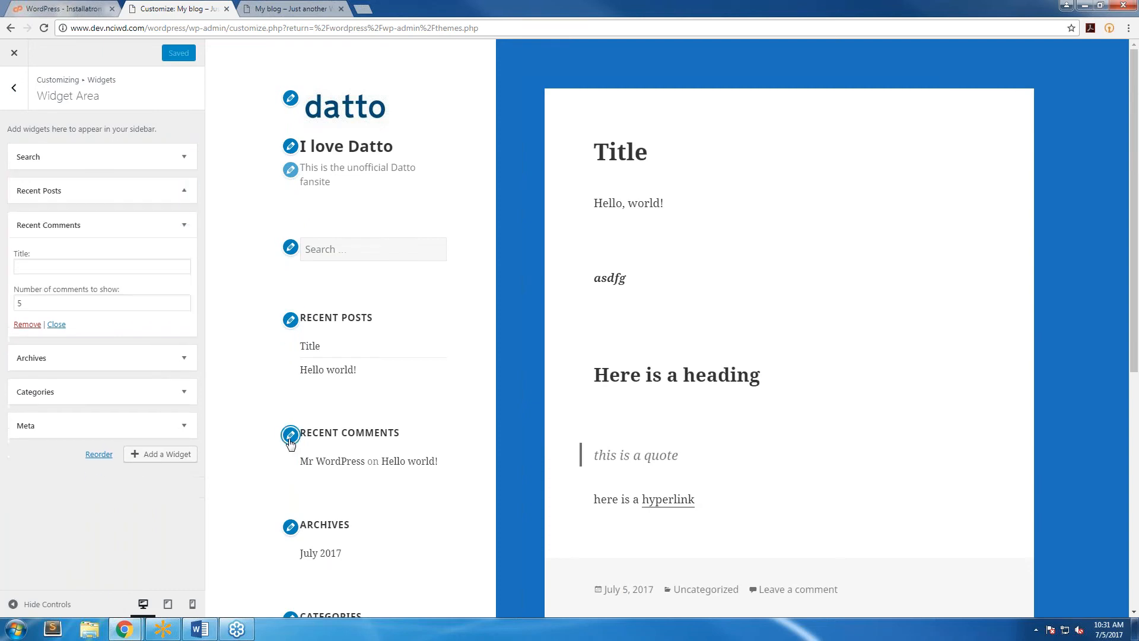
left_click(27, 324)
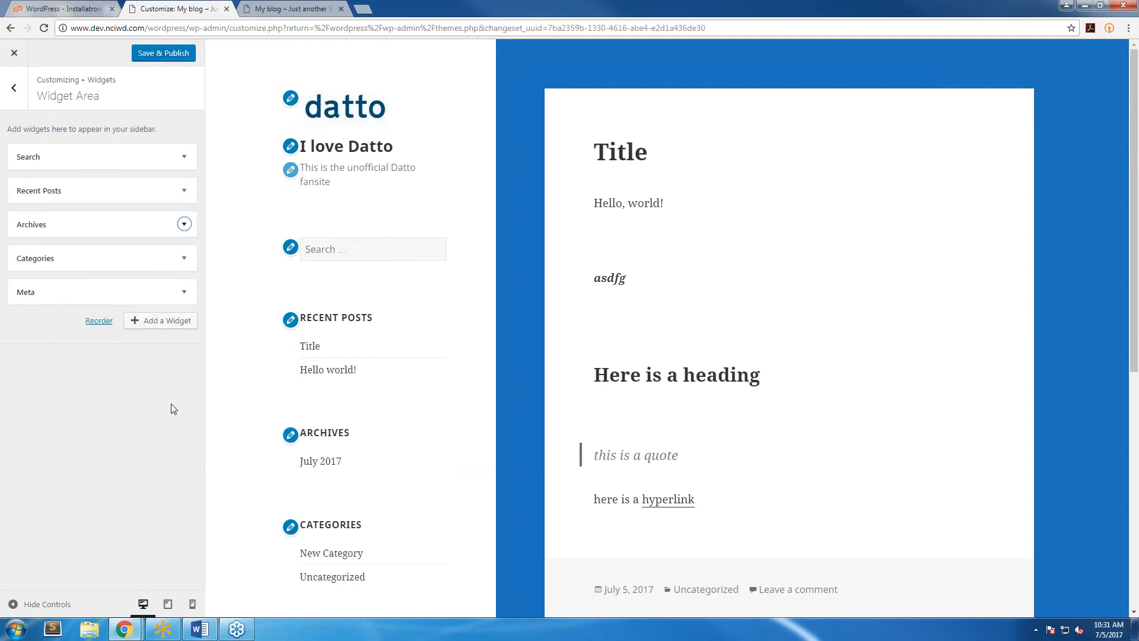
left_click(163, 54)
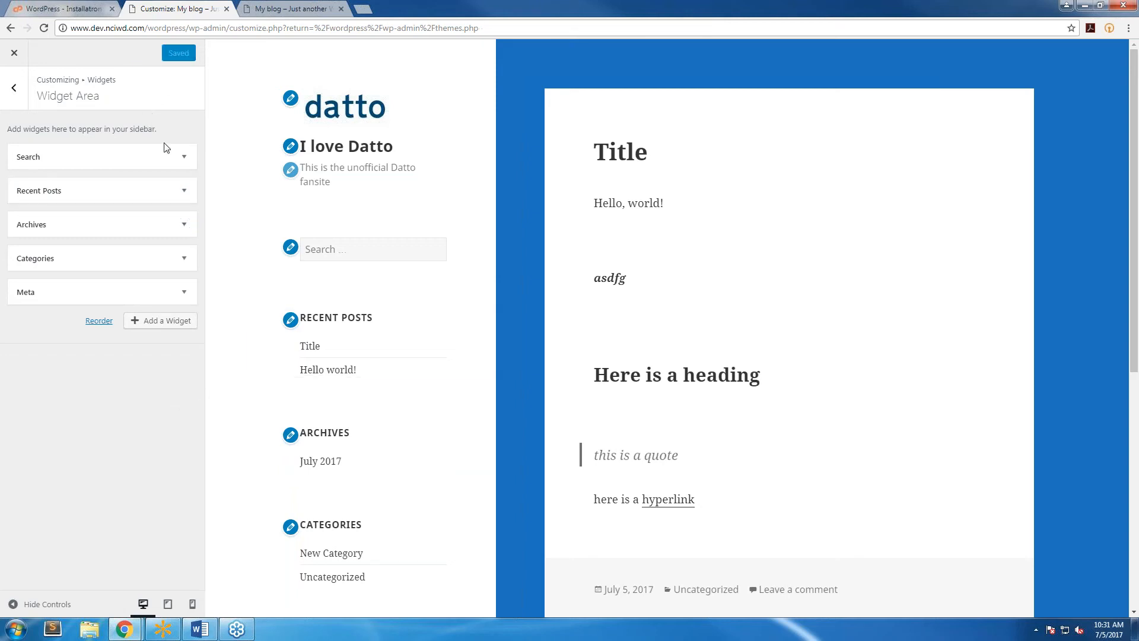
- Close the theme customizer and reload the live site to check the published customizations
scroll(419, 402, "down", 7)
scroll(339, 403, "up", 7)
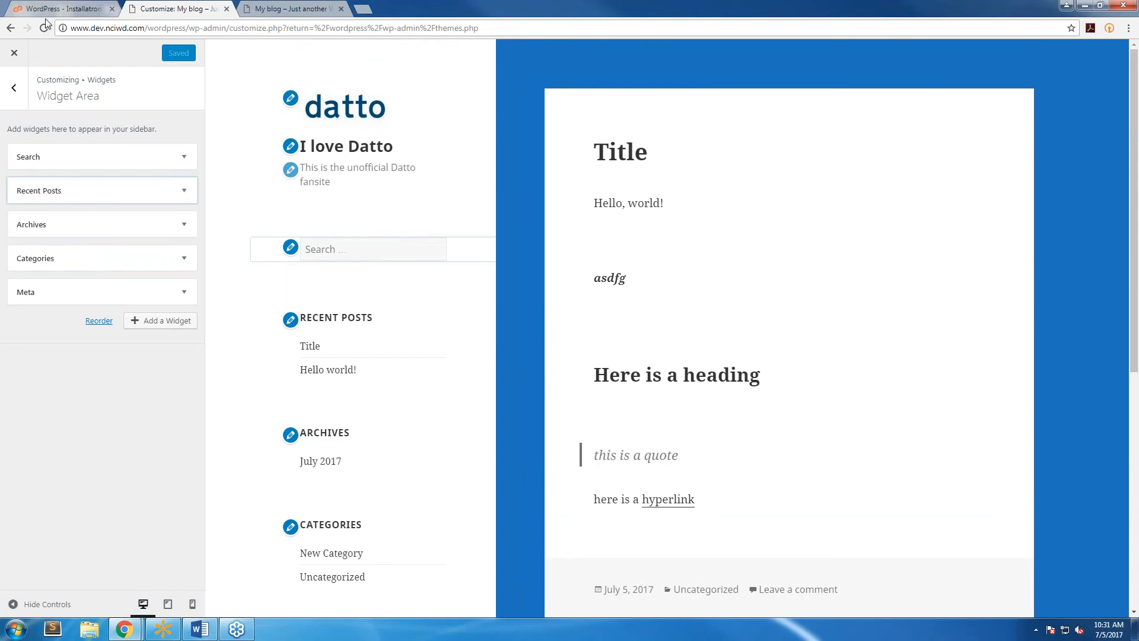
left_click(15, 54)
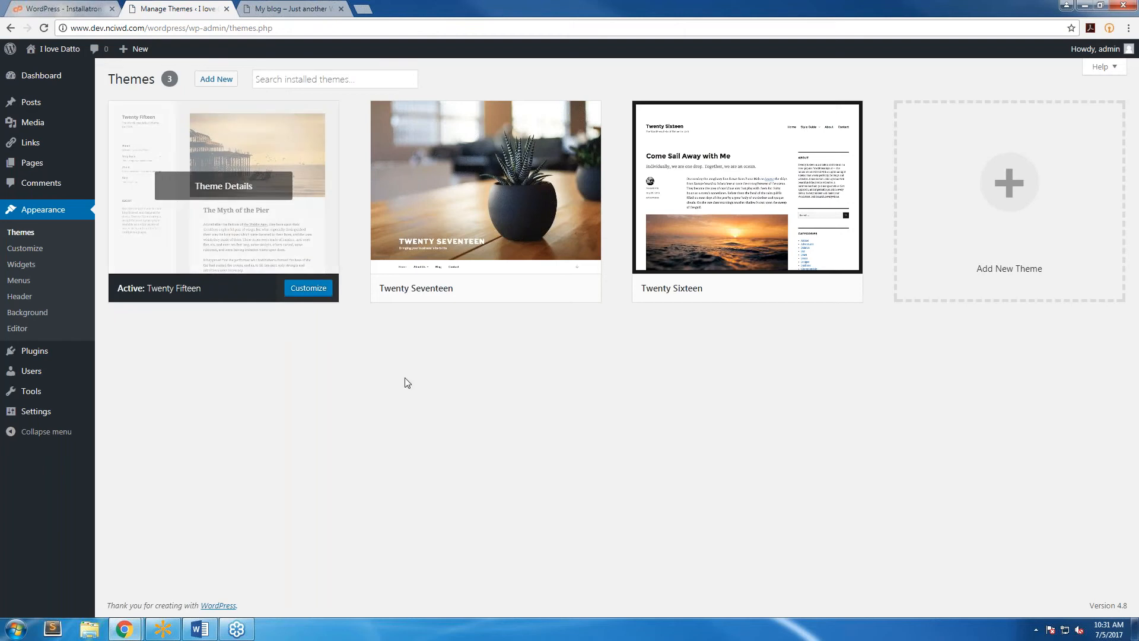
left_click(264, 7)
left_click(43, 28)
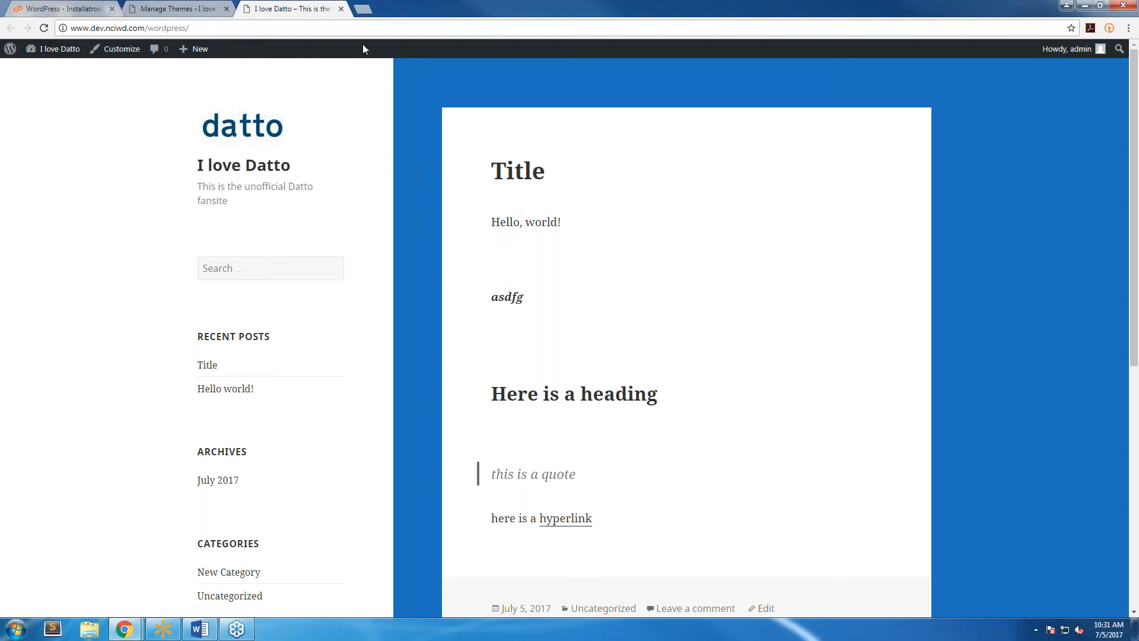
left_click(148, 7)
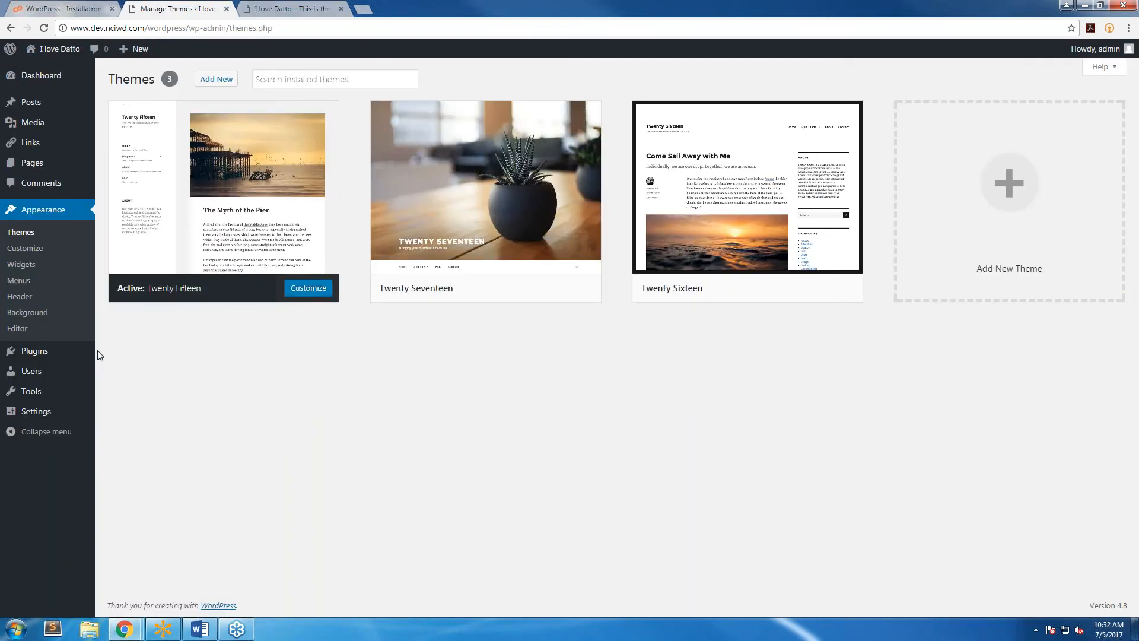
left_click(298, 7)
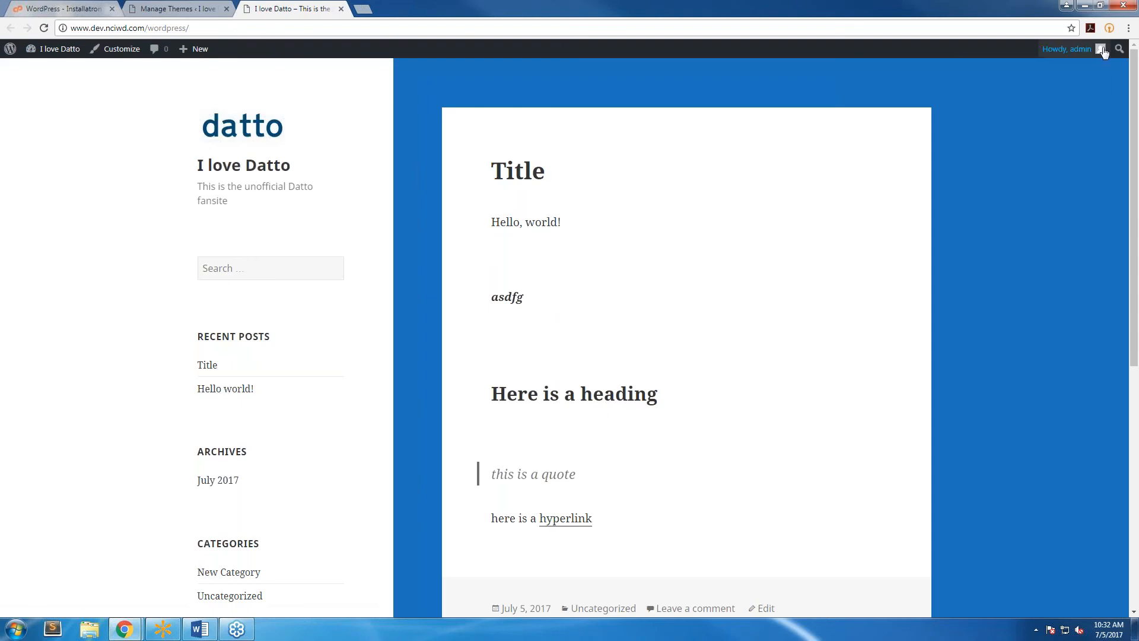
left_click(155, 7)
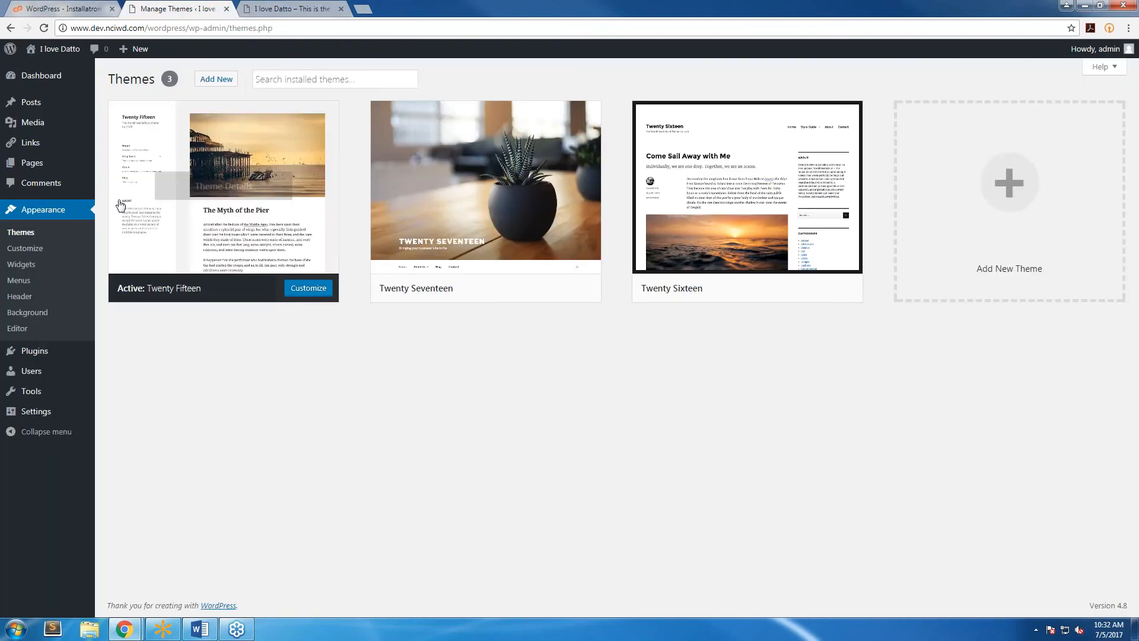
- Create a new site menu named Navigation
mouse_move(15, 353)
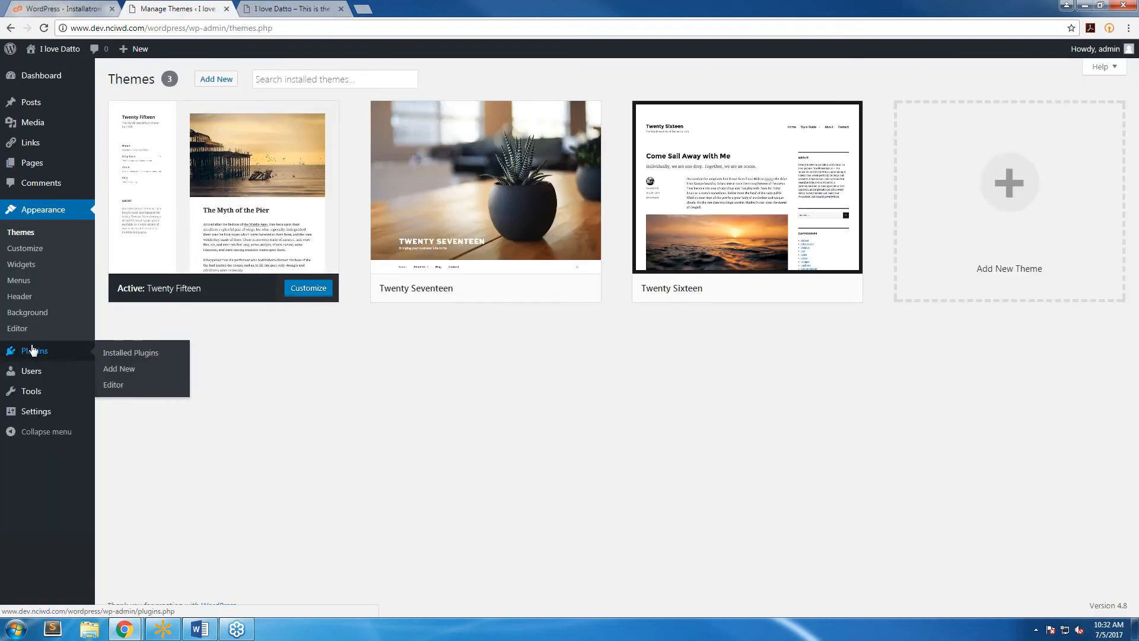
left_click(34, 280)
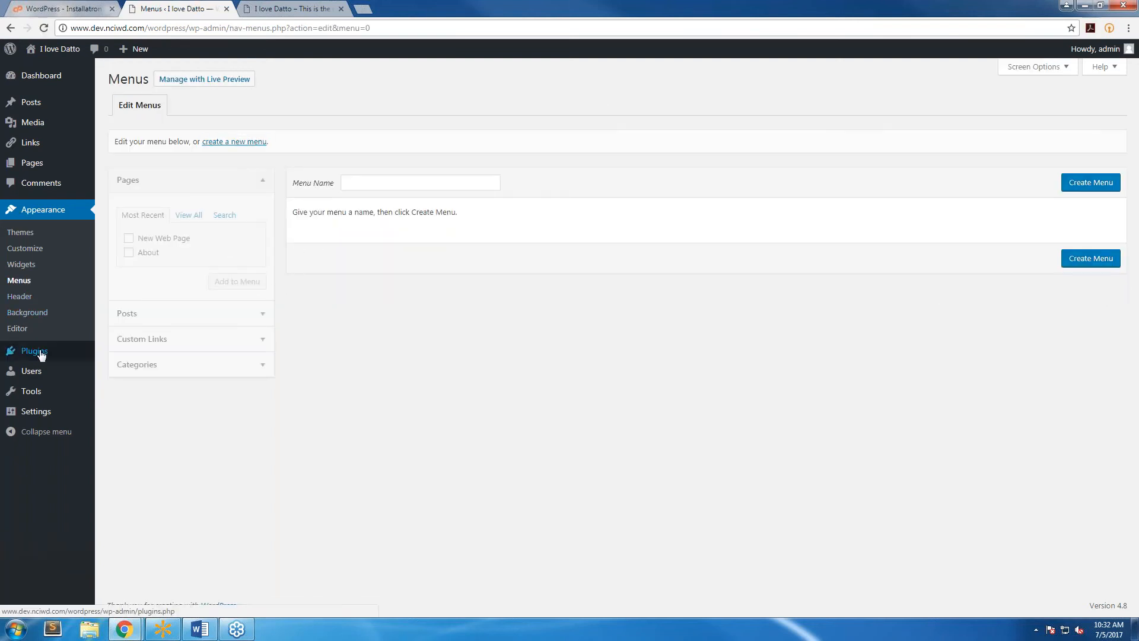
left_click(372, 182)
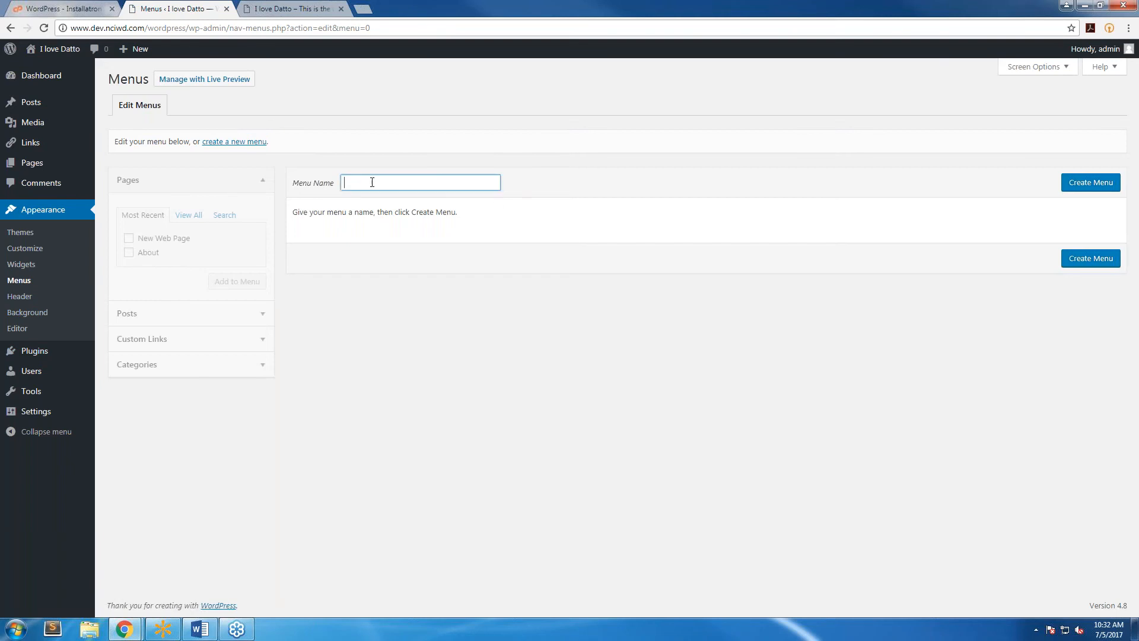
type("Navigation\\")
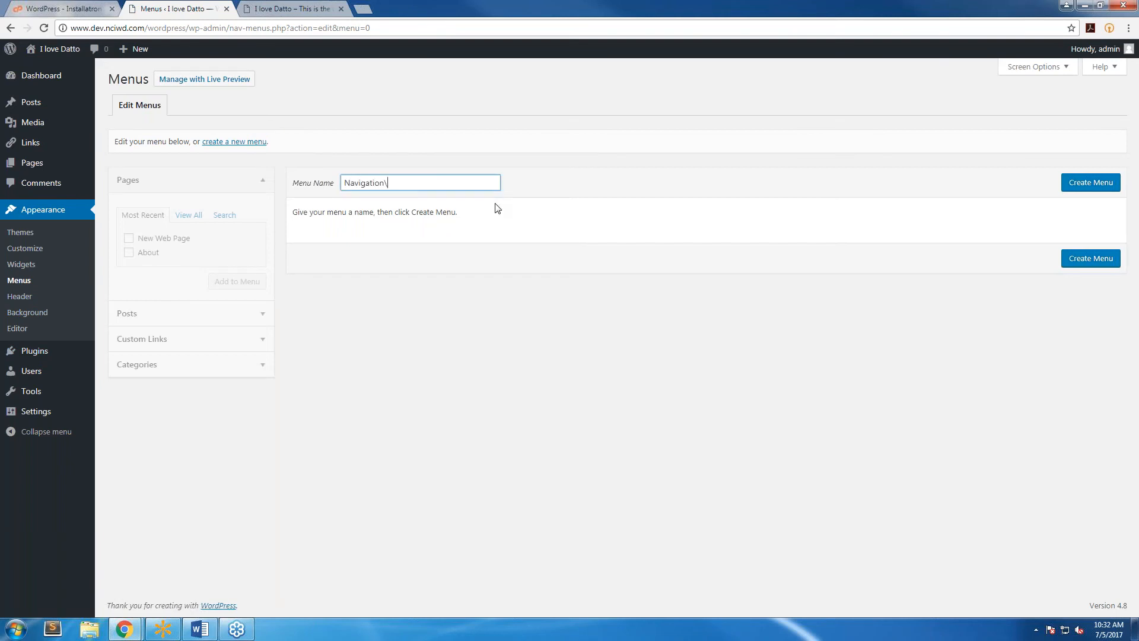
key("BackSpace")
left_click(1073, 185)
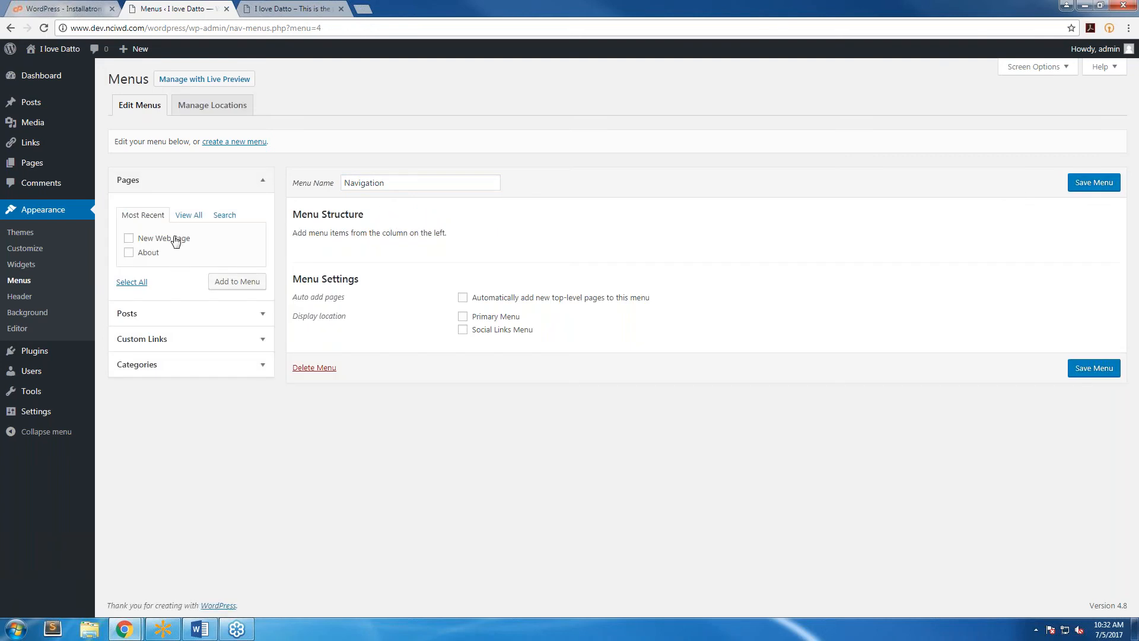
- Add the New Web Page and About pages to the Navigation menu, assign it as the Primary Menu, and save it
left_click(129, 238)
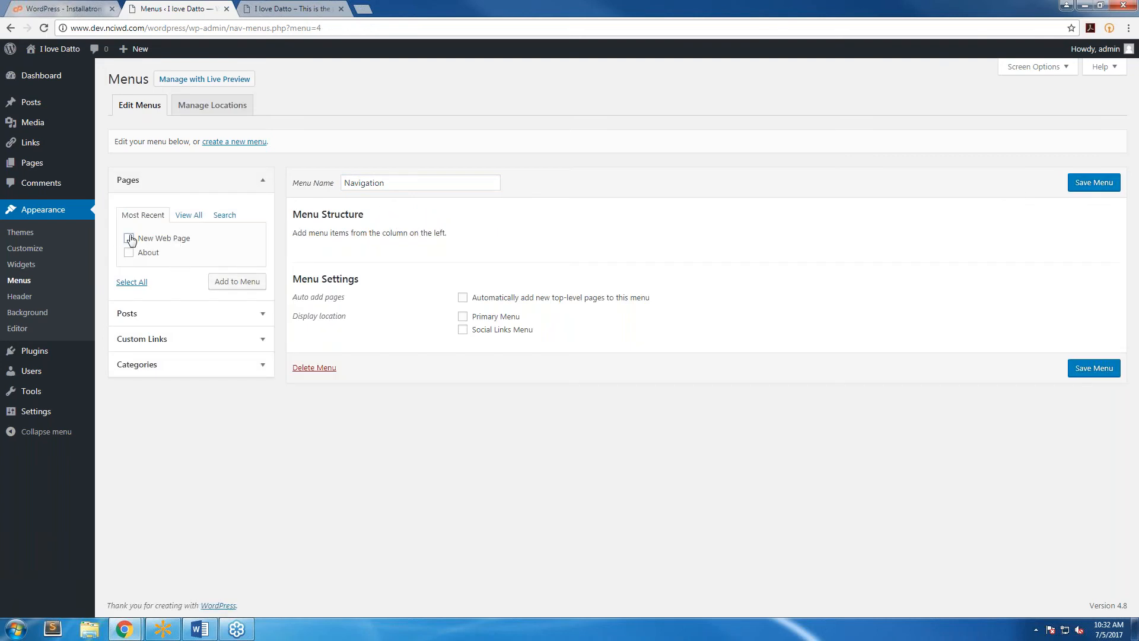
left_click(226, 282)
left_click(129, 252)
left_click(224, 283)
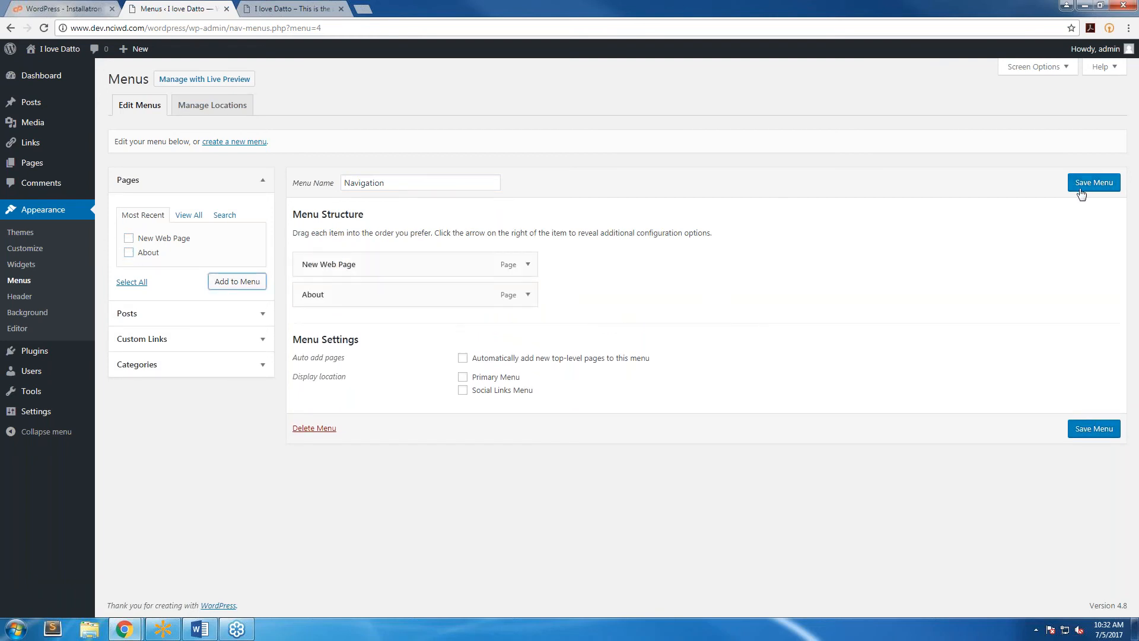
left_click(465, 379)
left_click(1094, 182)
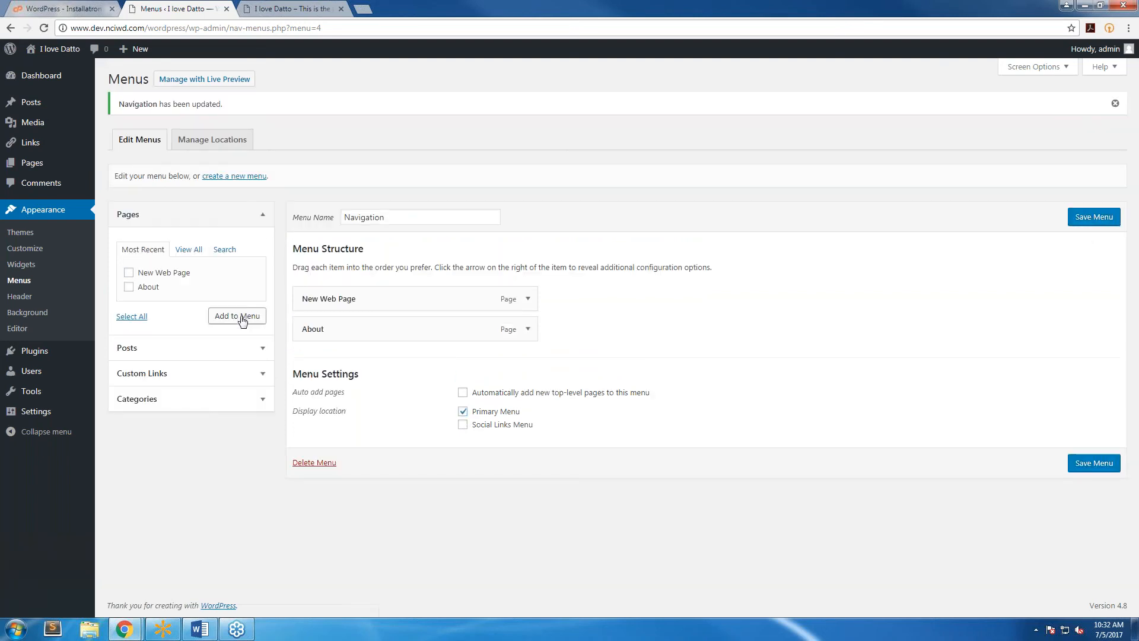
- Reload the live site, open New Web Page from the navigation menu, and view the page's text and Datto image
key("ctrl+Tab")
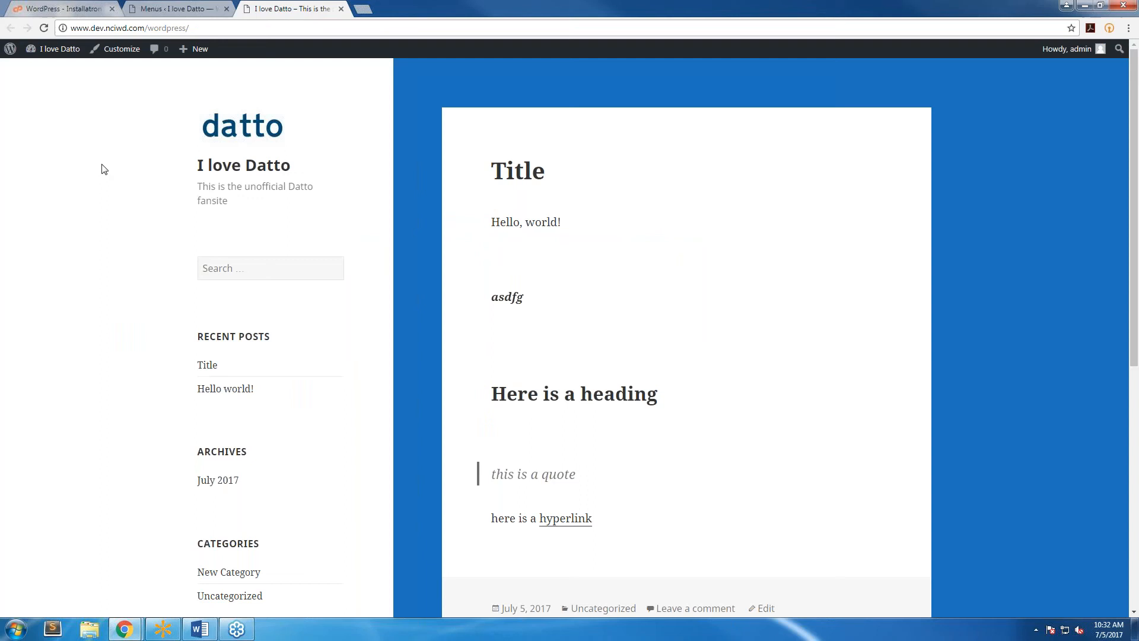
left_click(42, 28)
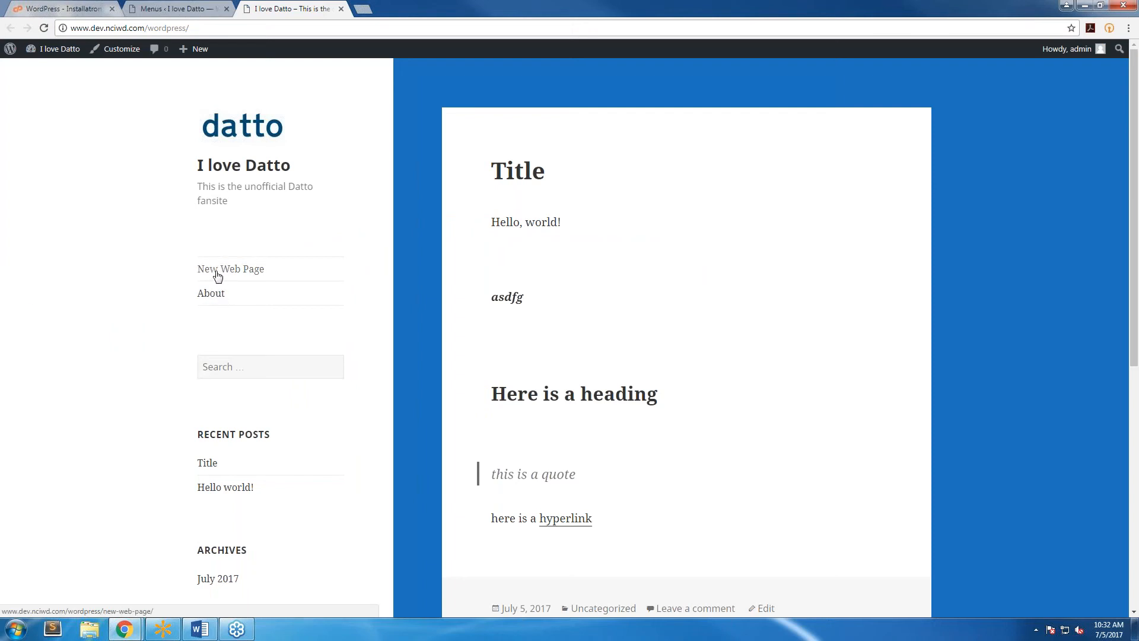
left_click(218, 272)
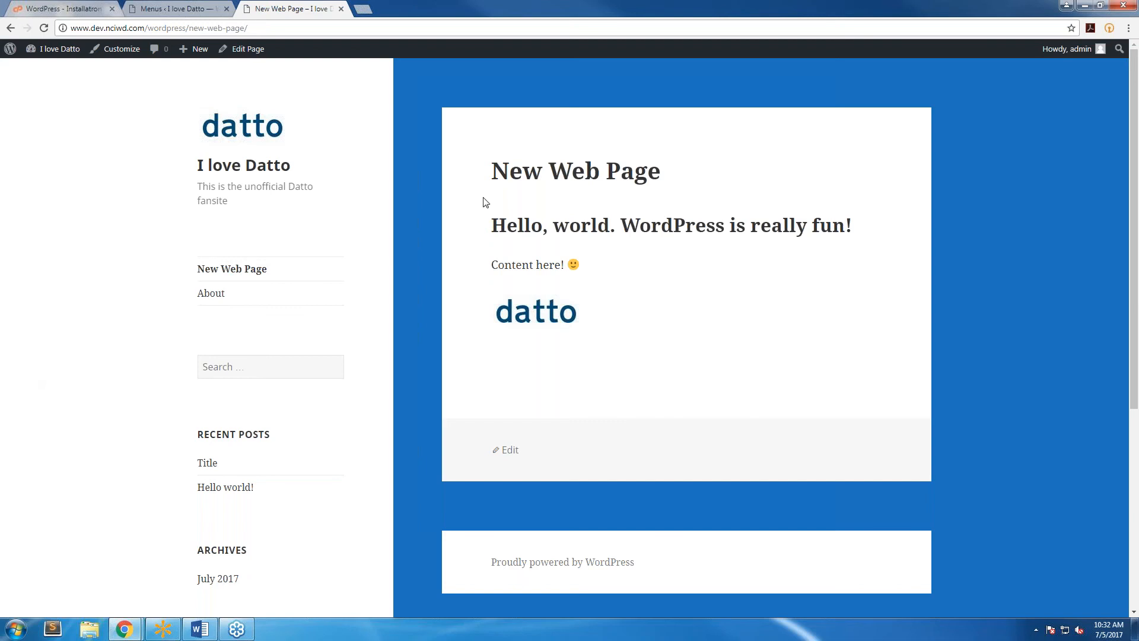
left_click_drag(508, 172, 629, 310)
left_click(545, 312)
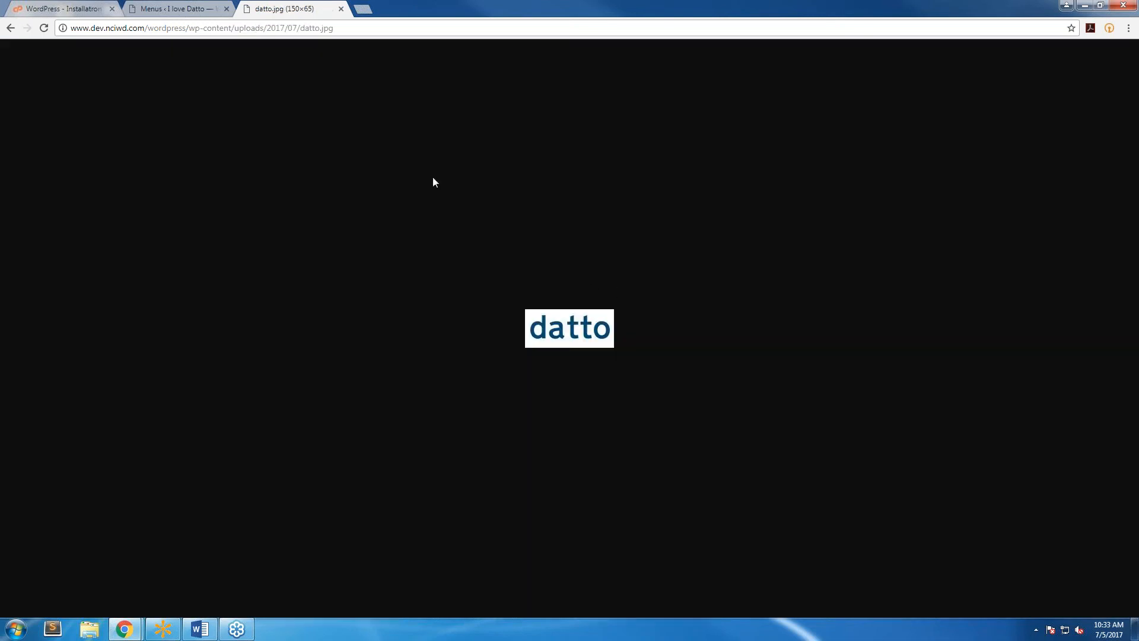
left_click(13, 28)
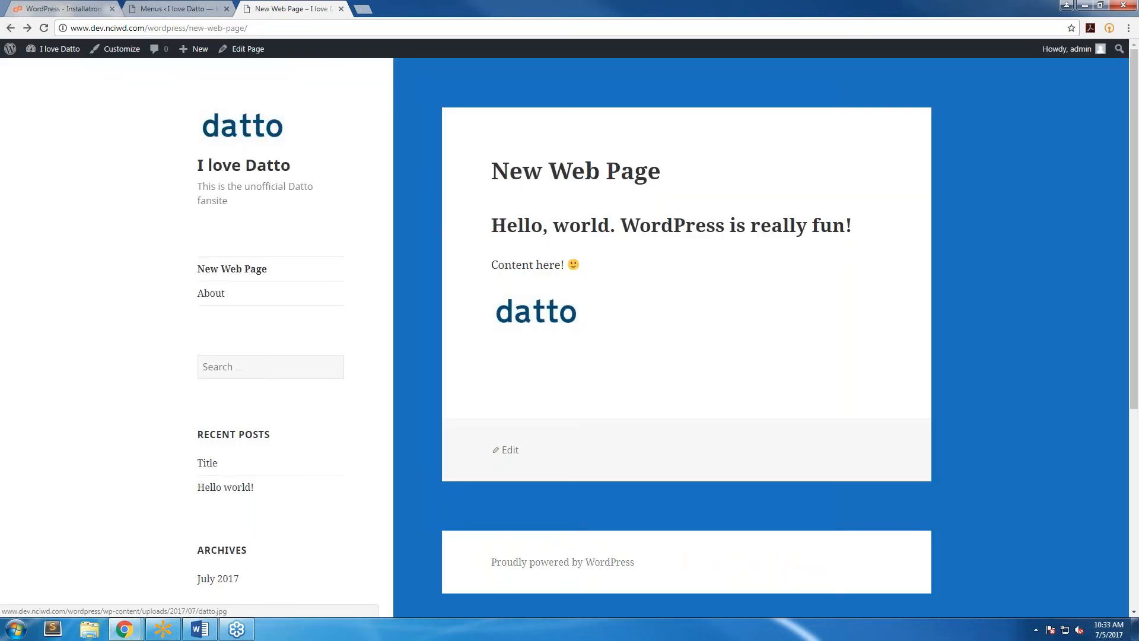
left_click_drag(518, 226, 650, 227)
left_click(752, 236)
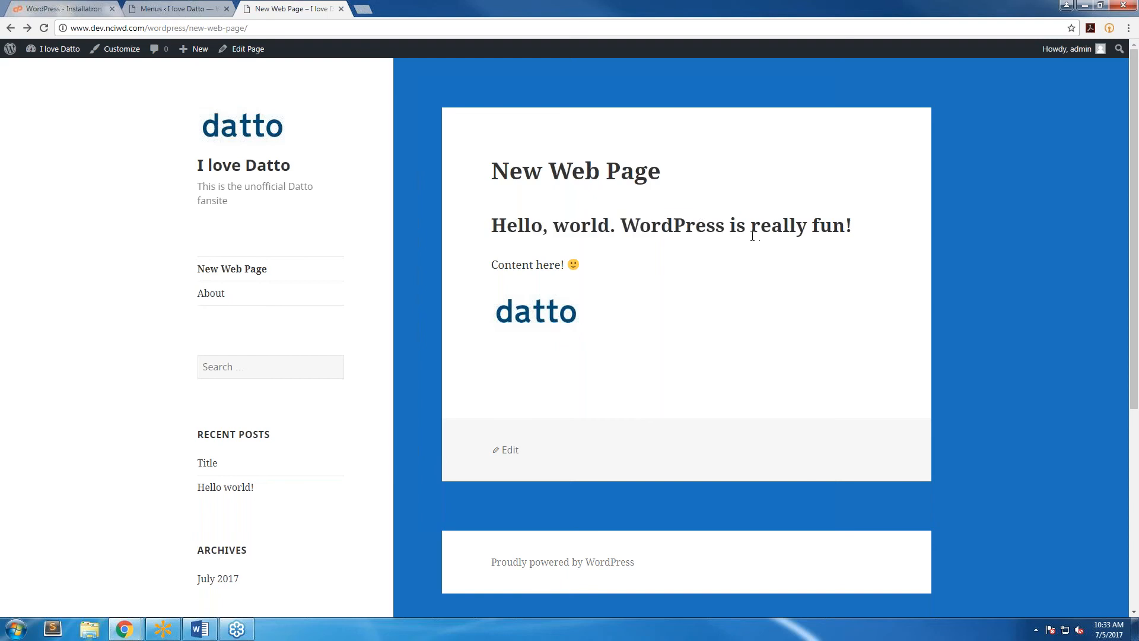
- Open the About page for editing, replace its body text with "This is a Datto fan page. I really like Datto!", and update the page
left_click(214, 299)
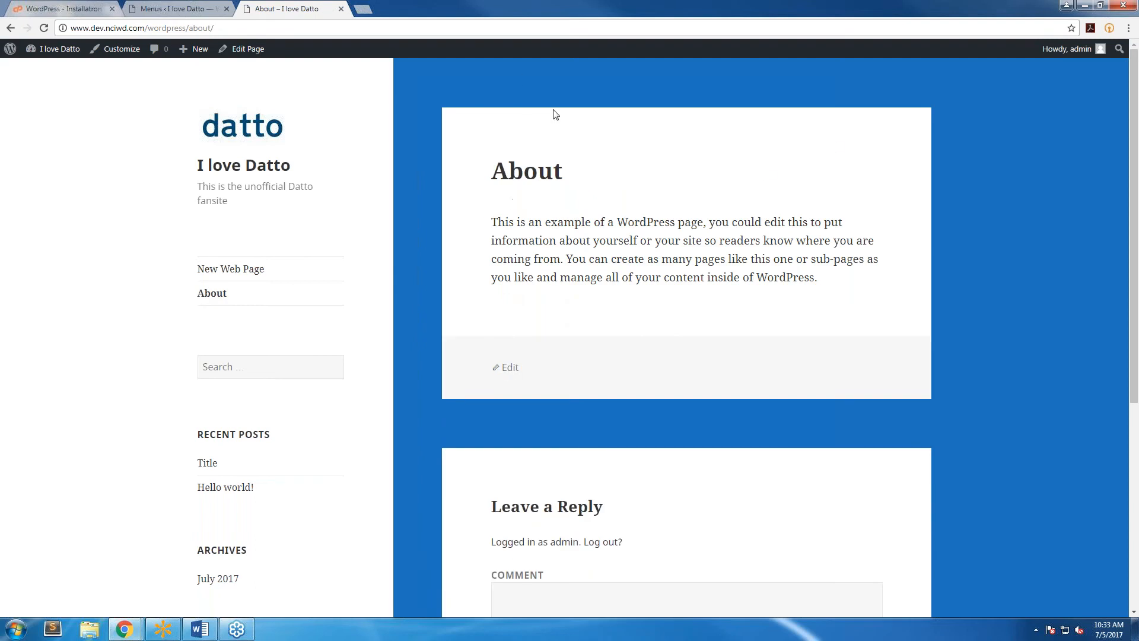
left_click(512, 371)
key("ctrl+a")
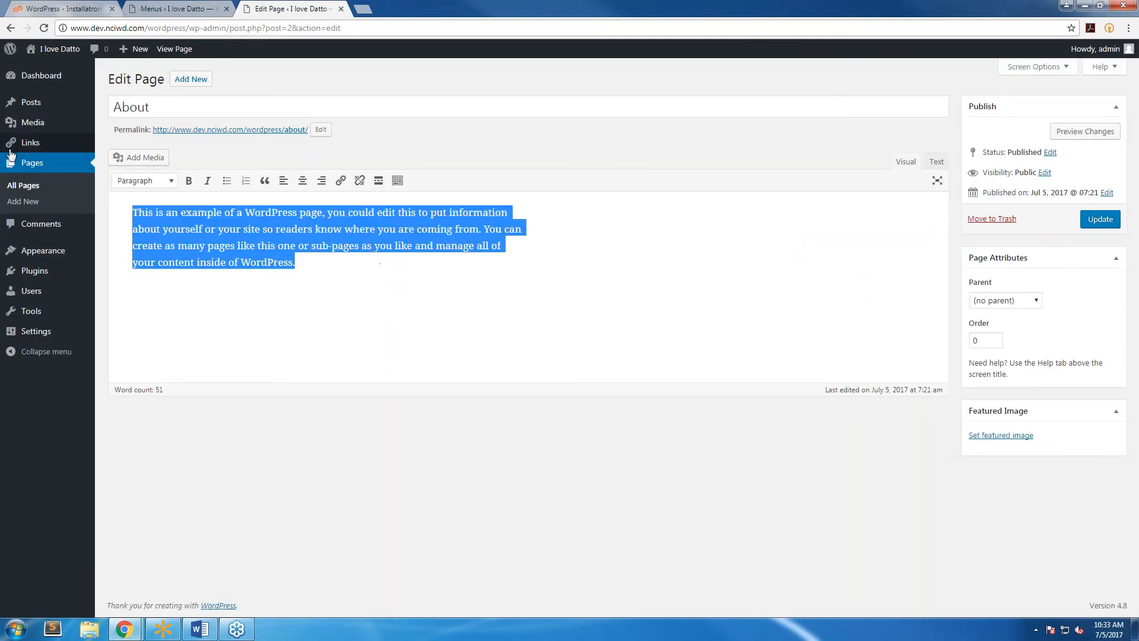
type("This is a D")
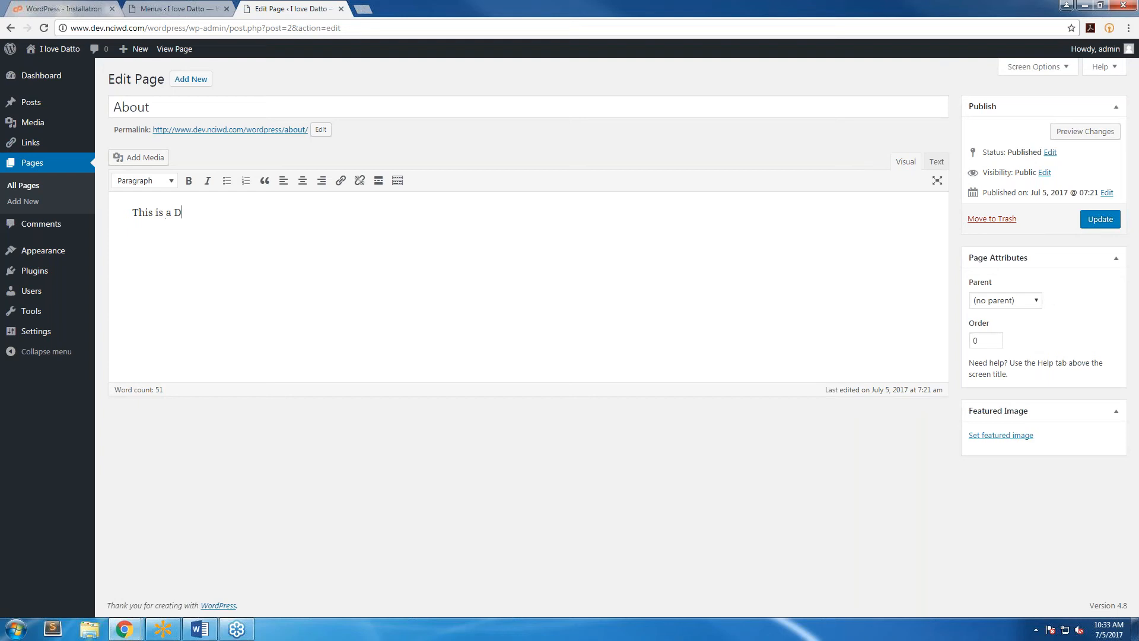
type("atto fan page. i rea")
key("BackSpace")
key("BackSpace")
key("BackSpace")
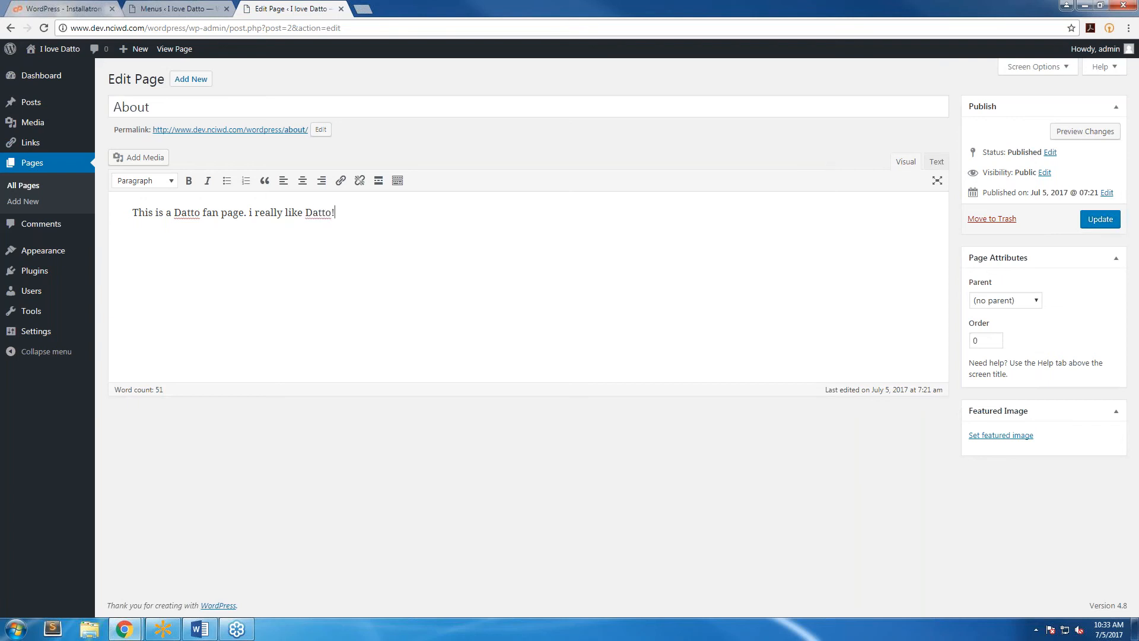
key("Delete")
type("I")
left_click(1100, 219)
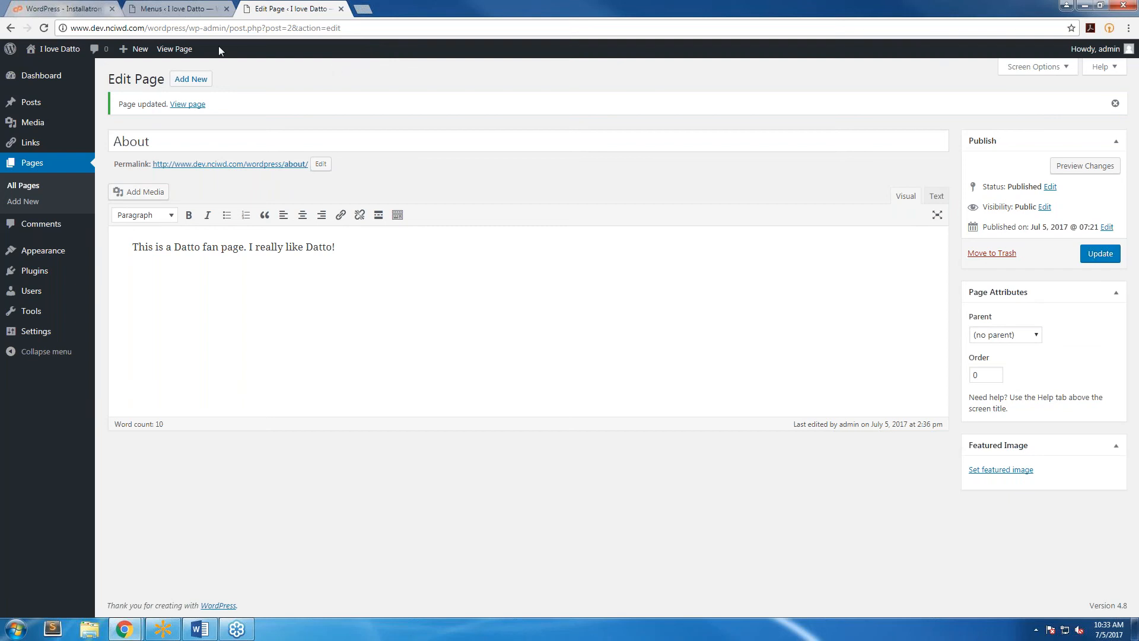
left_click(198, 12)
left_click(278, 9)
mouse_move(58, 110)
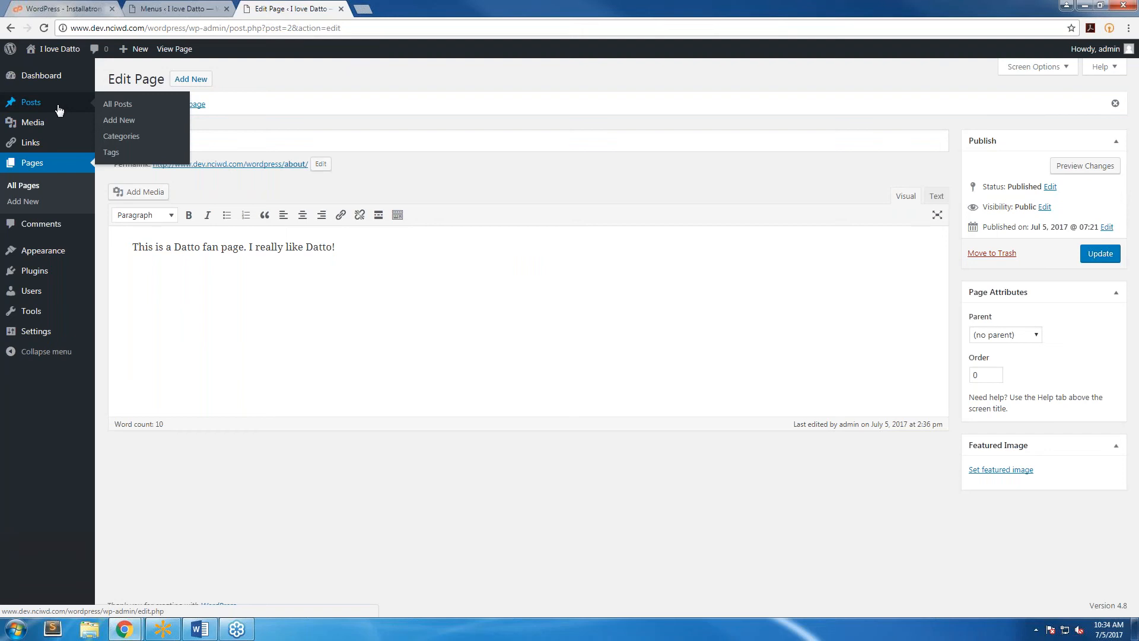
left_click(43, 252)
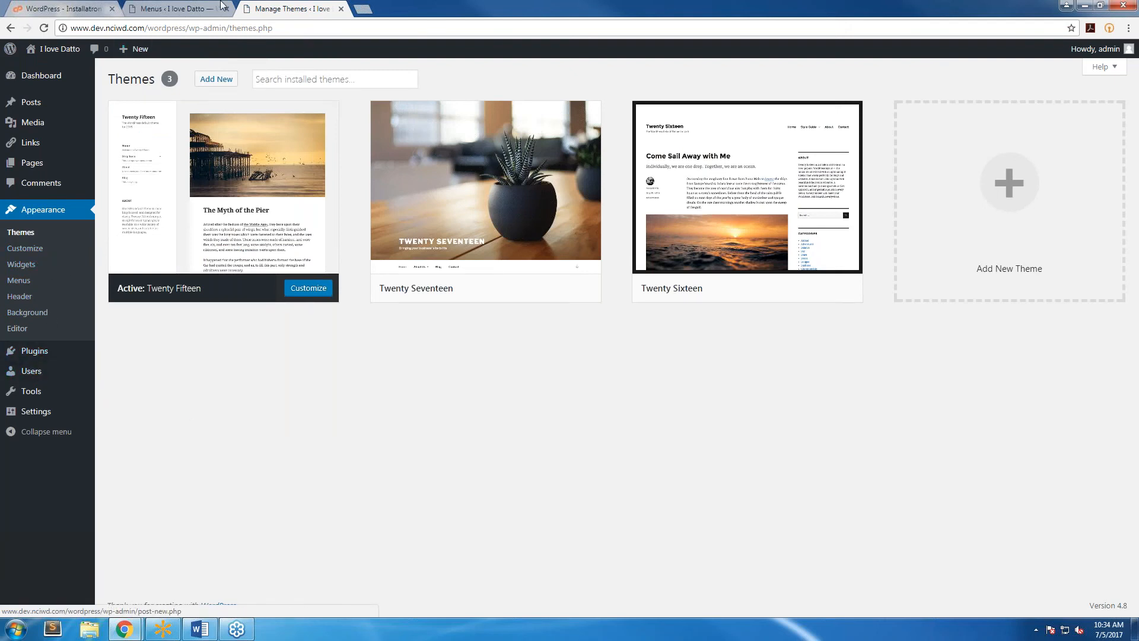
left_click(260, 4)
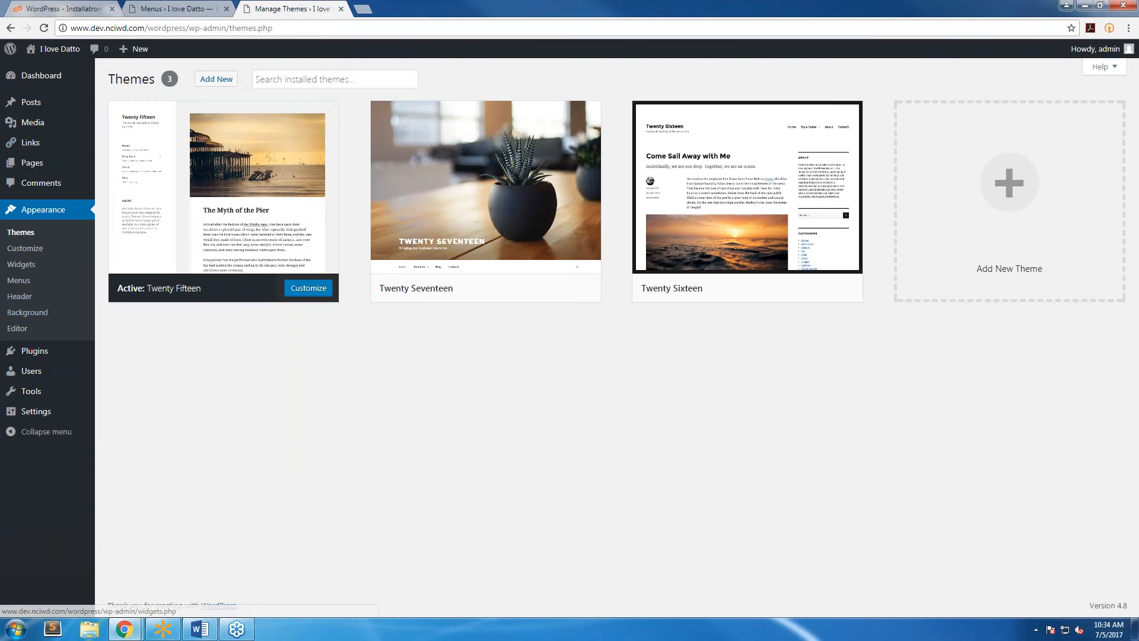
- Review the installed plugins and look over the featured plugins available to add
mouse_move(51, 355)
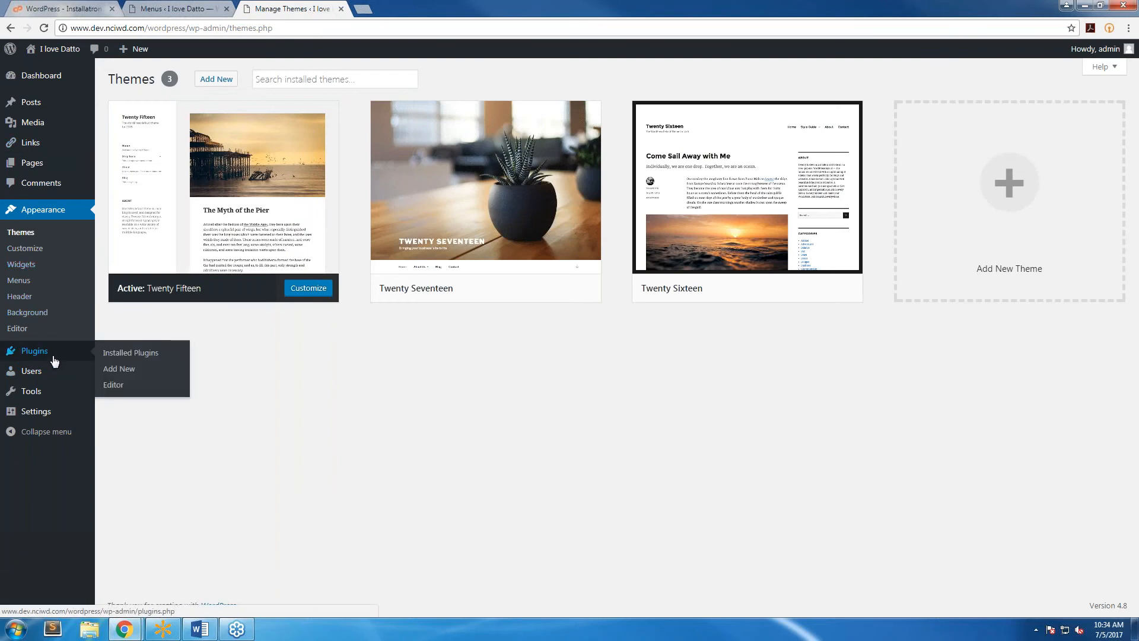
left_click(53, 356)
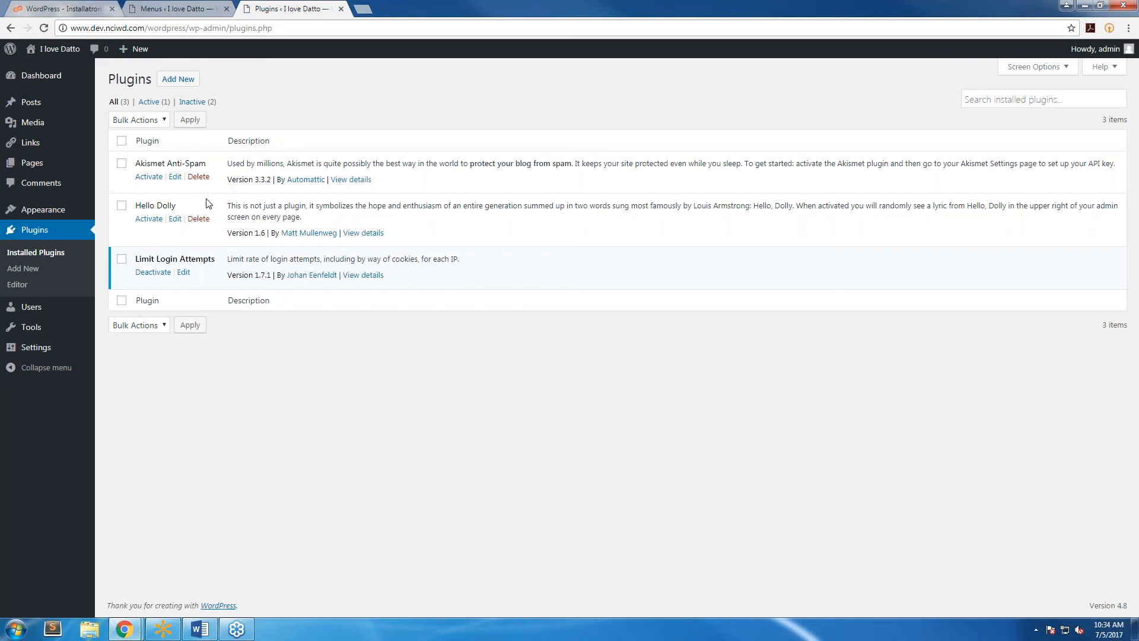
left_click(181, 73)
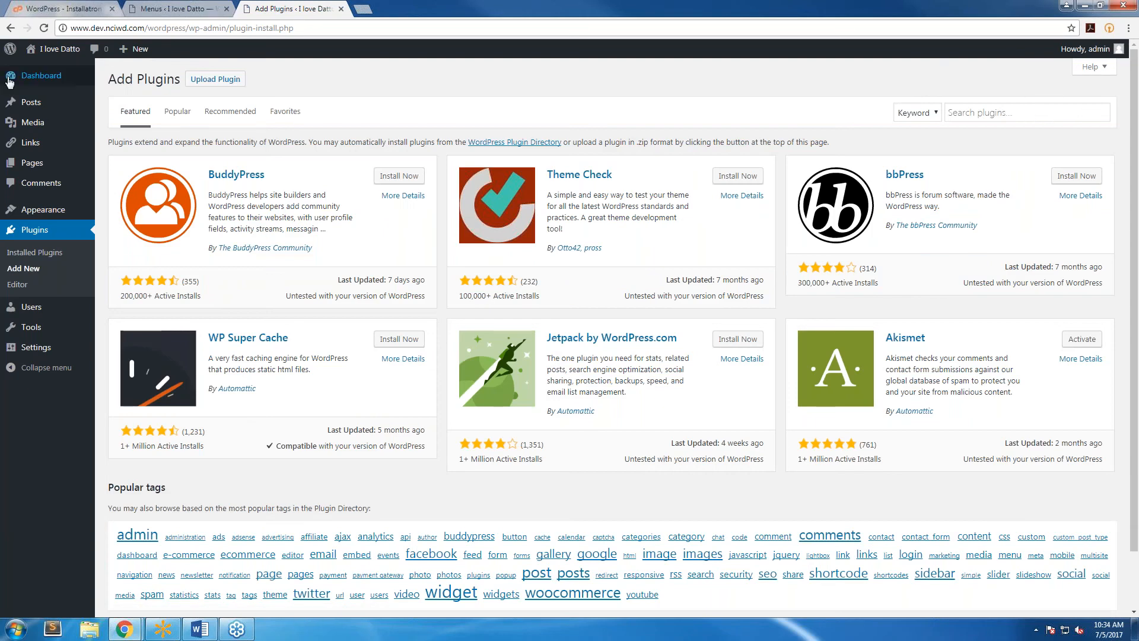
left_click(29, 252)
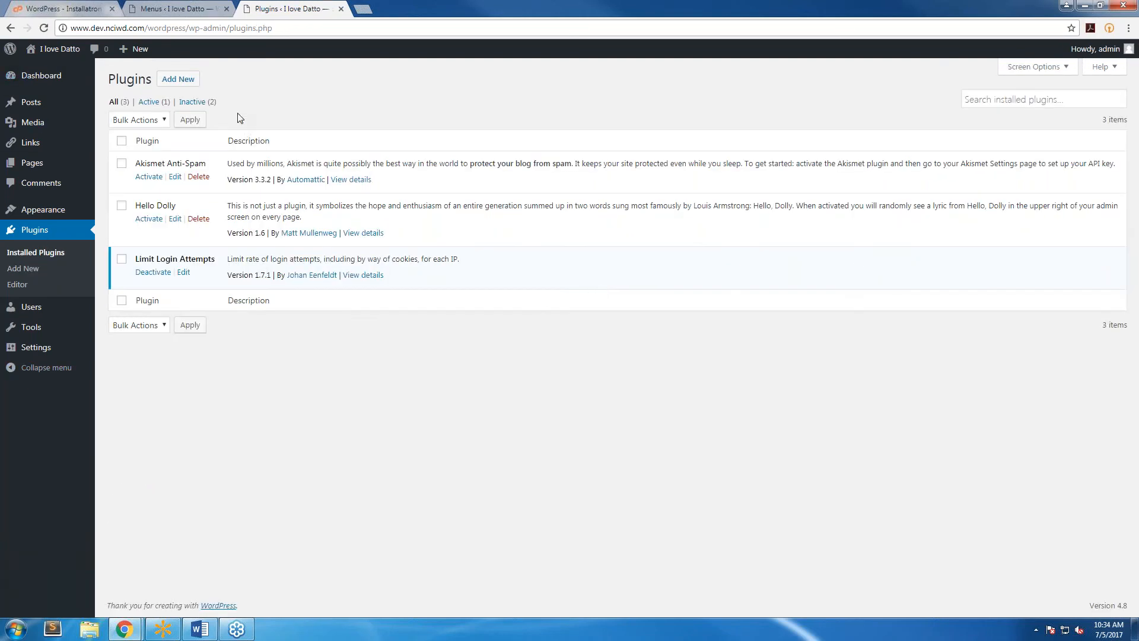
- Search the plugins available to add for "ultimate form builder lite"
left_click(180, 86)
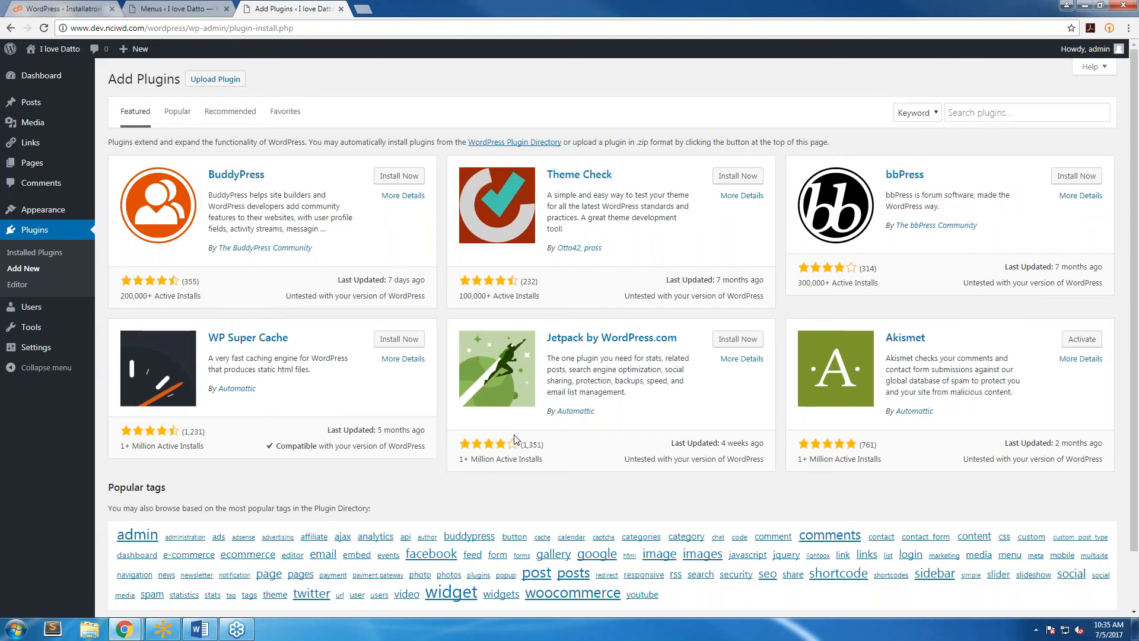
left_click(976, 114)
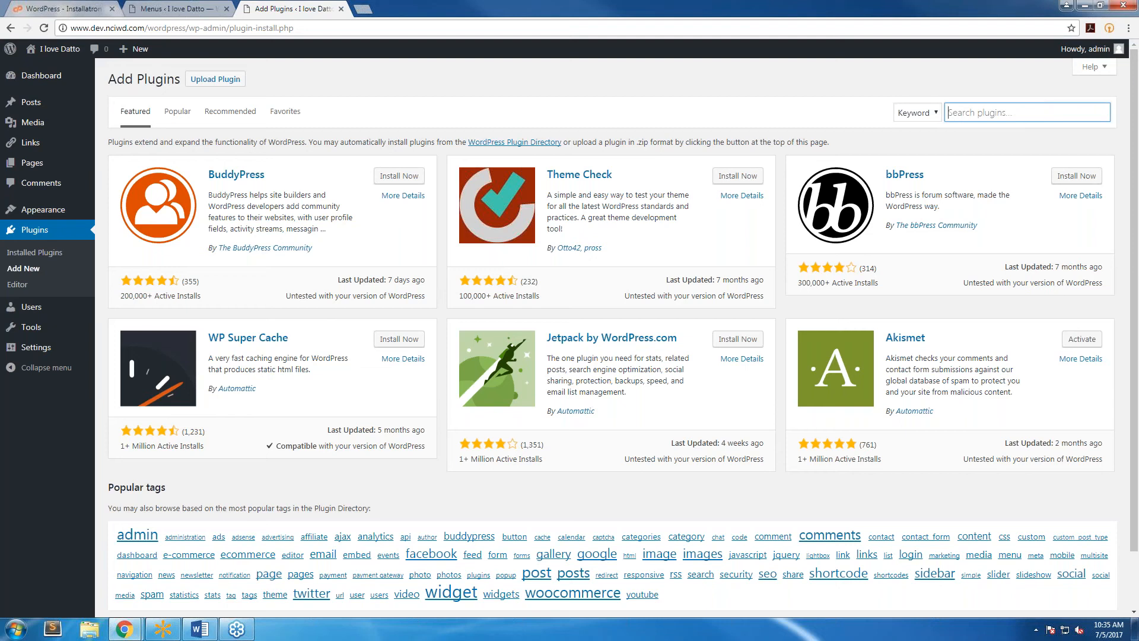
type("ultim")
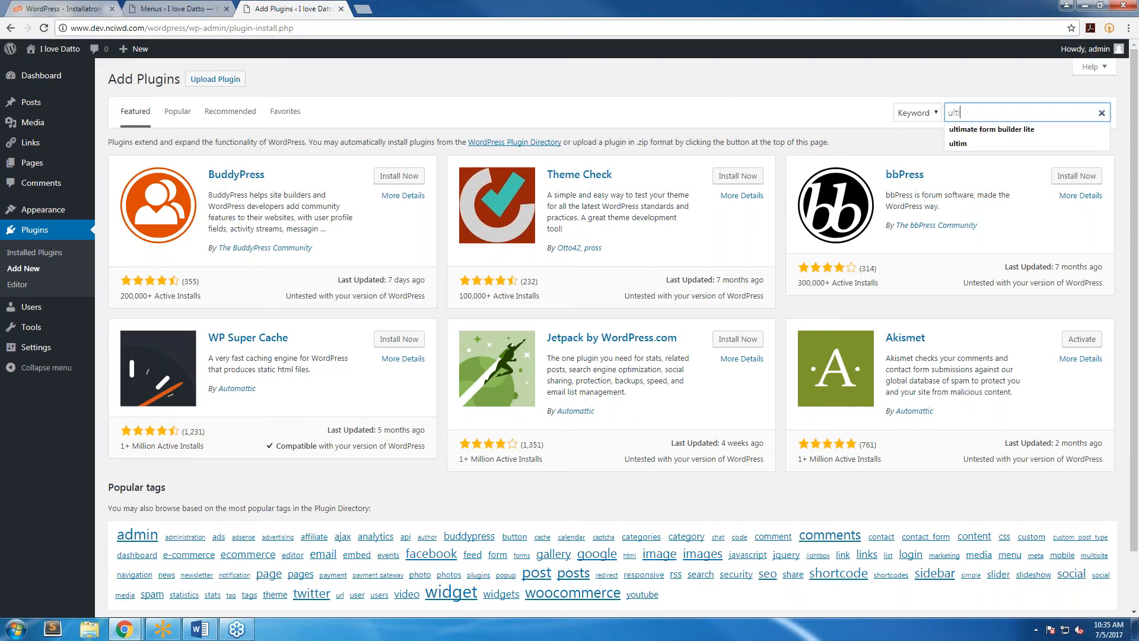
key("Down")
key("Return")
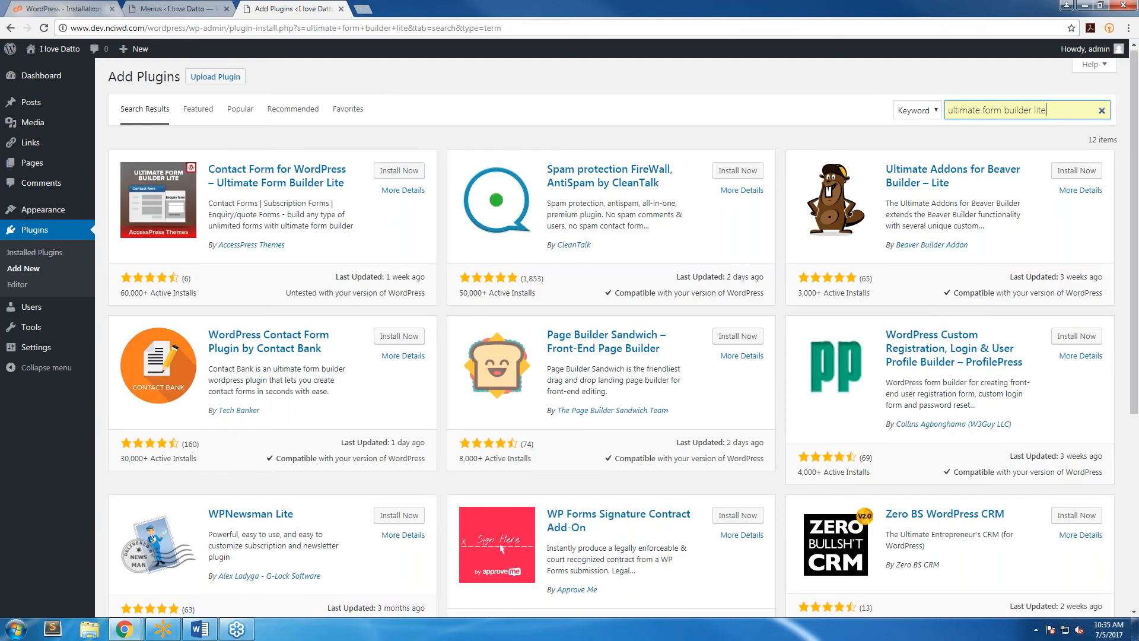
- Install the Contact Form for WordPress – Ultimate Form Builder Lite plugin and activate it from the installed plugins list
scroll(918, 417, "down", 5)
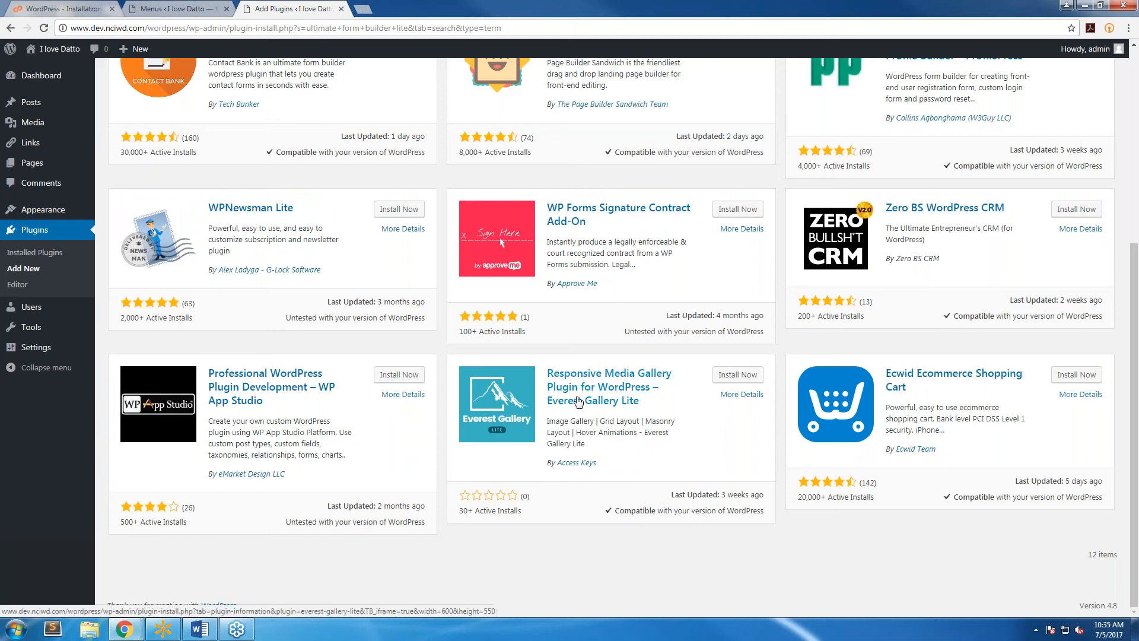
scroll(574, 392, "up", 2)
scroll(574, 391, "up", 2)
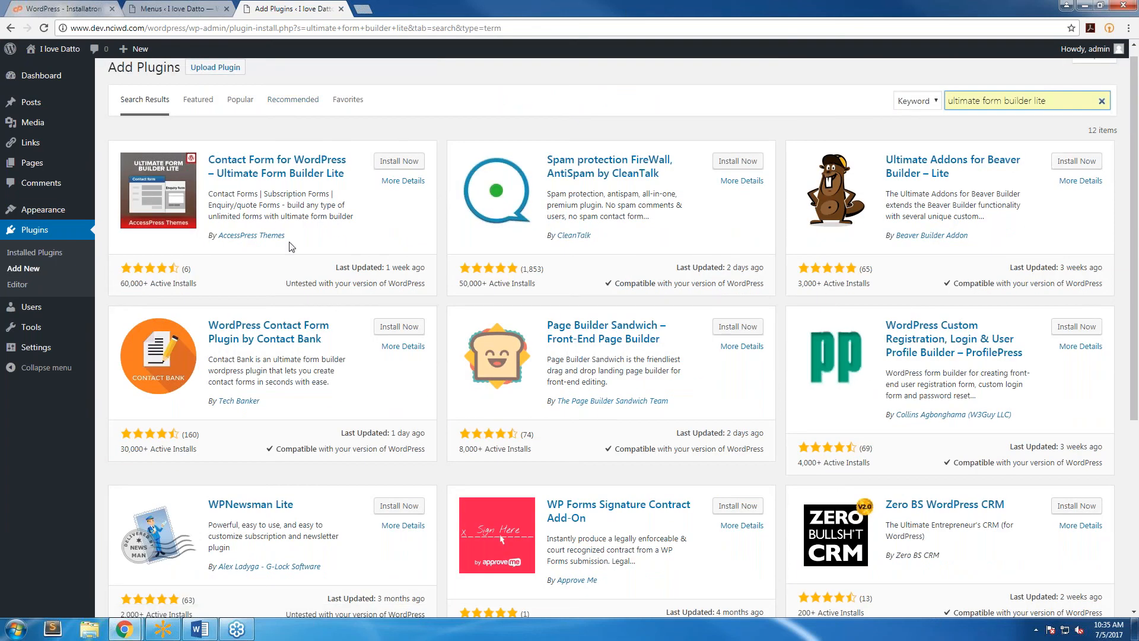
scroll(292, 246, "up", 1)
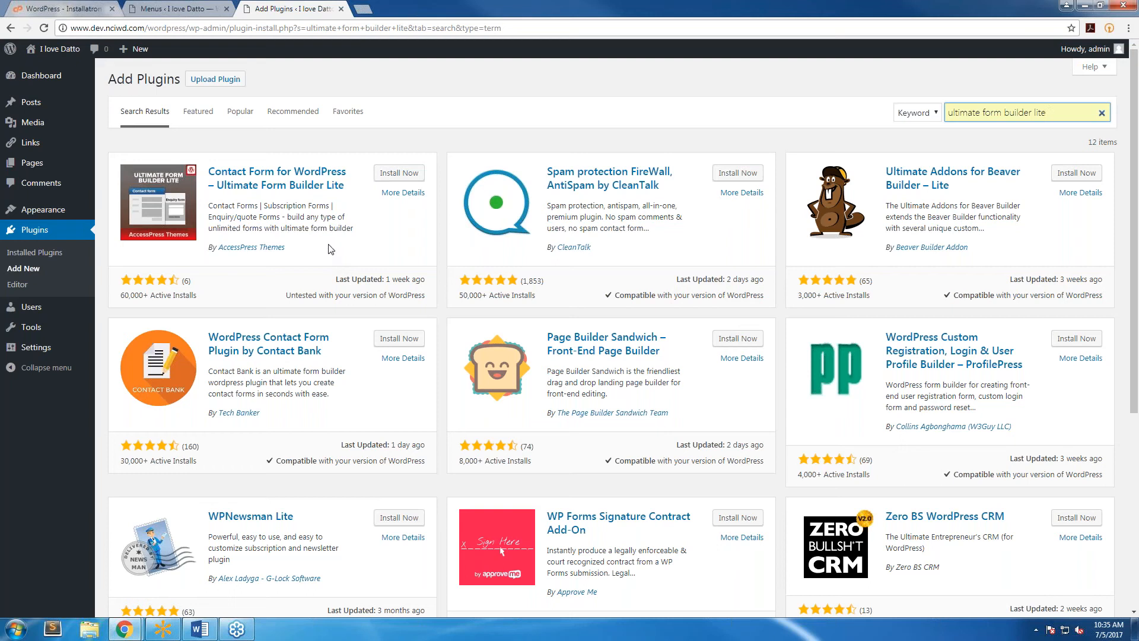
left_click(397, 174)
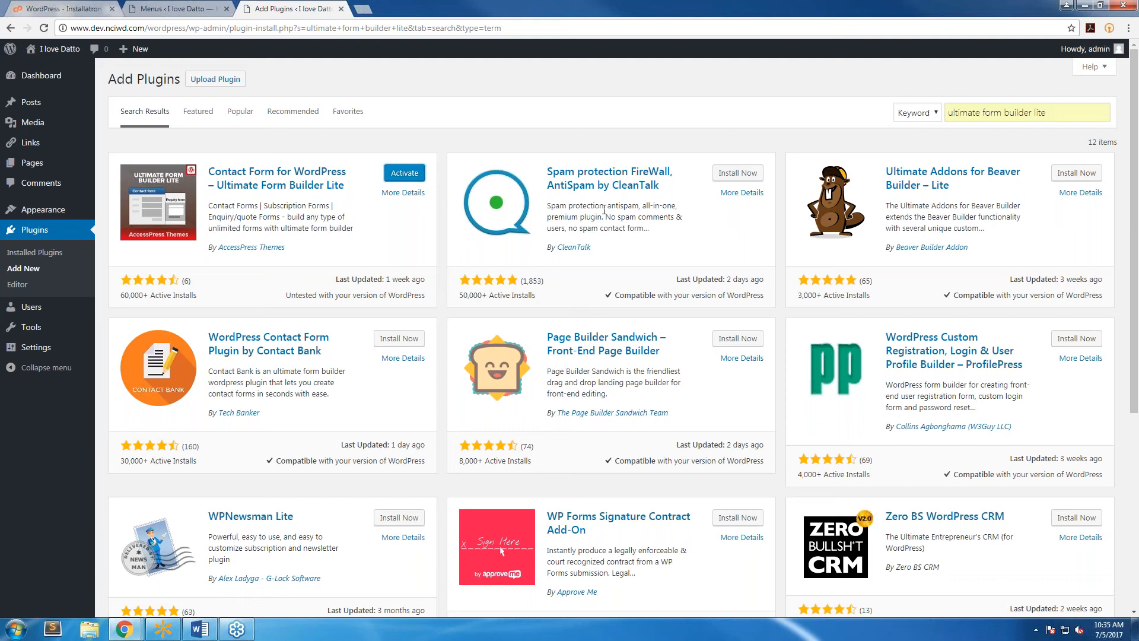
left_click(22, 229)
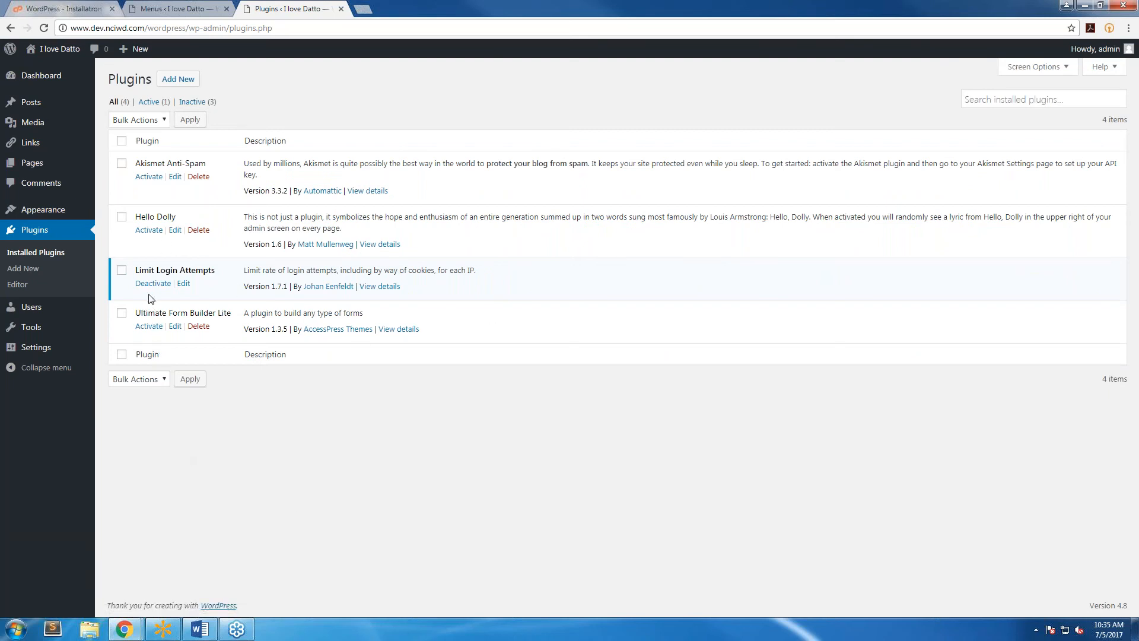
left_click(149, 326)
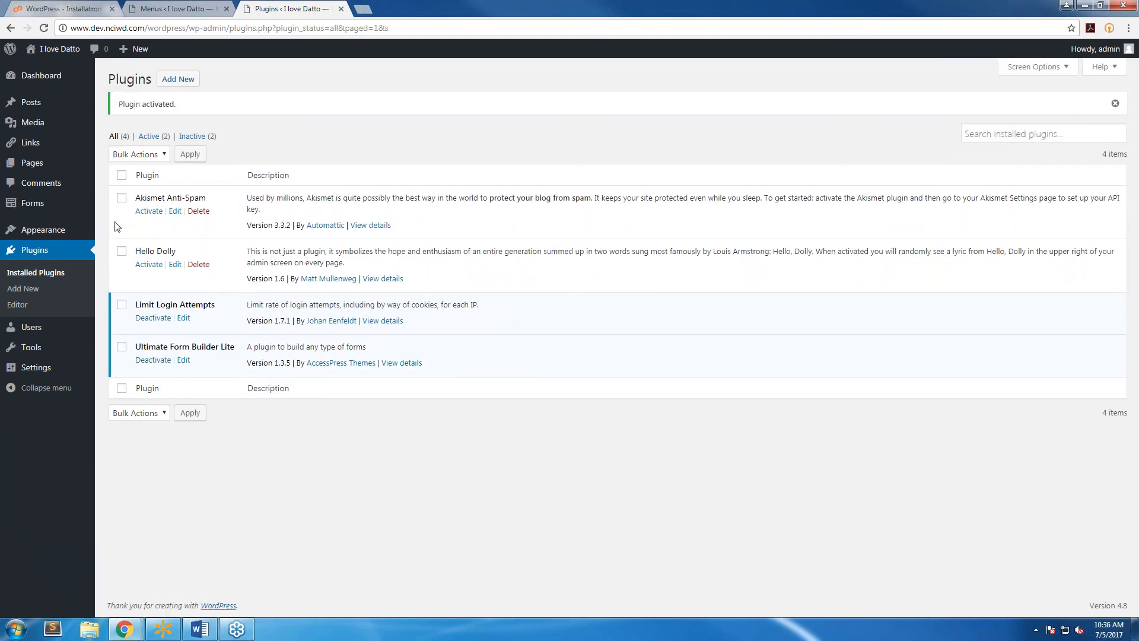
- Create a new form titled "Contact" in Ultimate Form Builder Lite
mouse_move(52, 208)
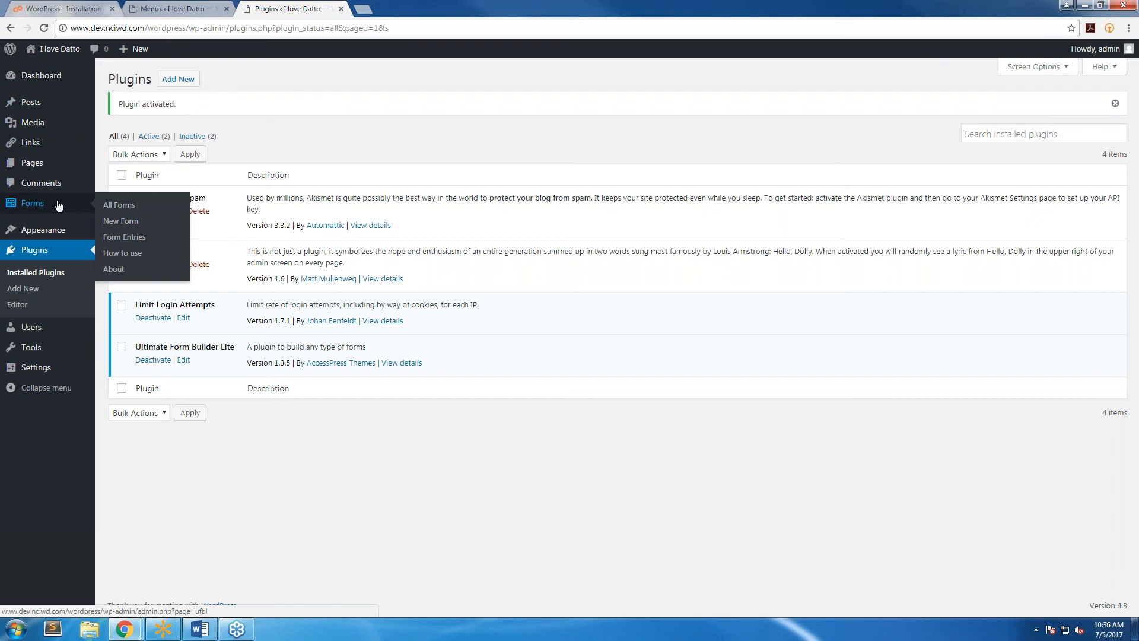
left_click(118, 206)
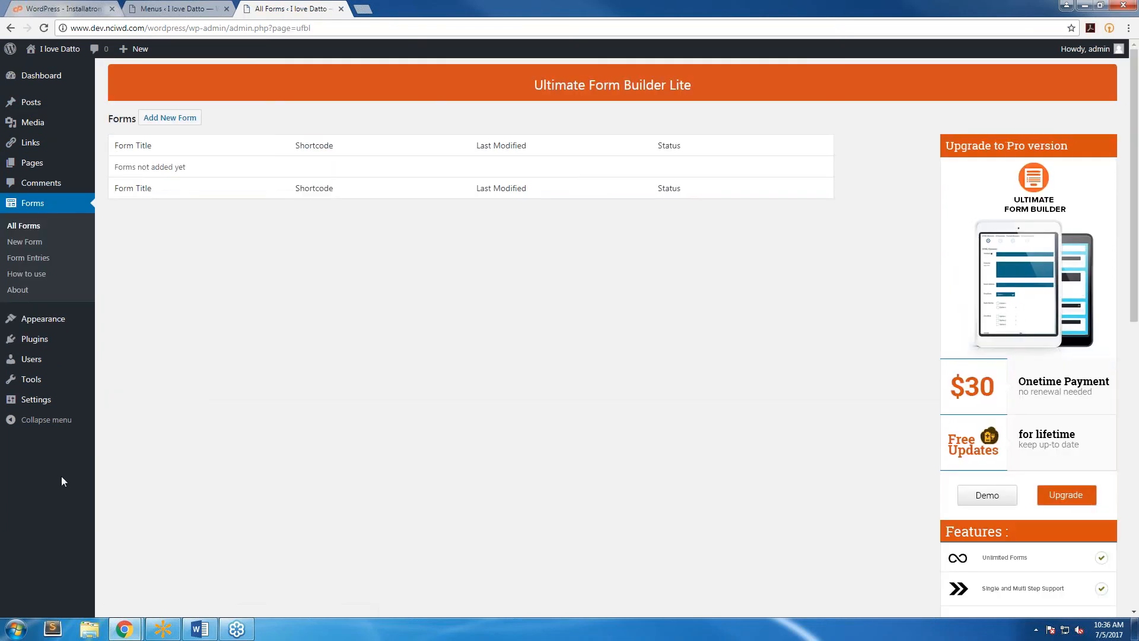
left_click(170, 117)
type("Contact")
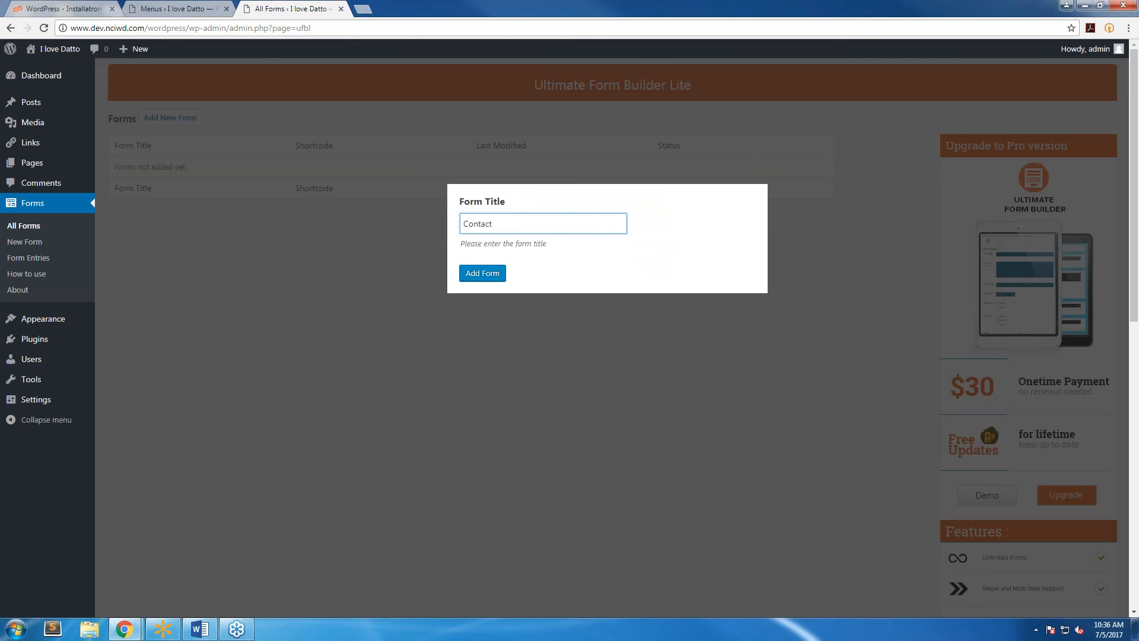
left_click(495, 275)
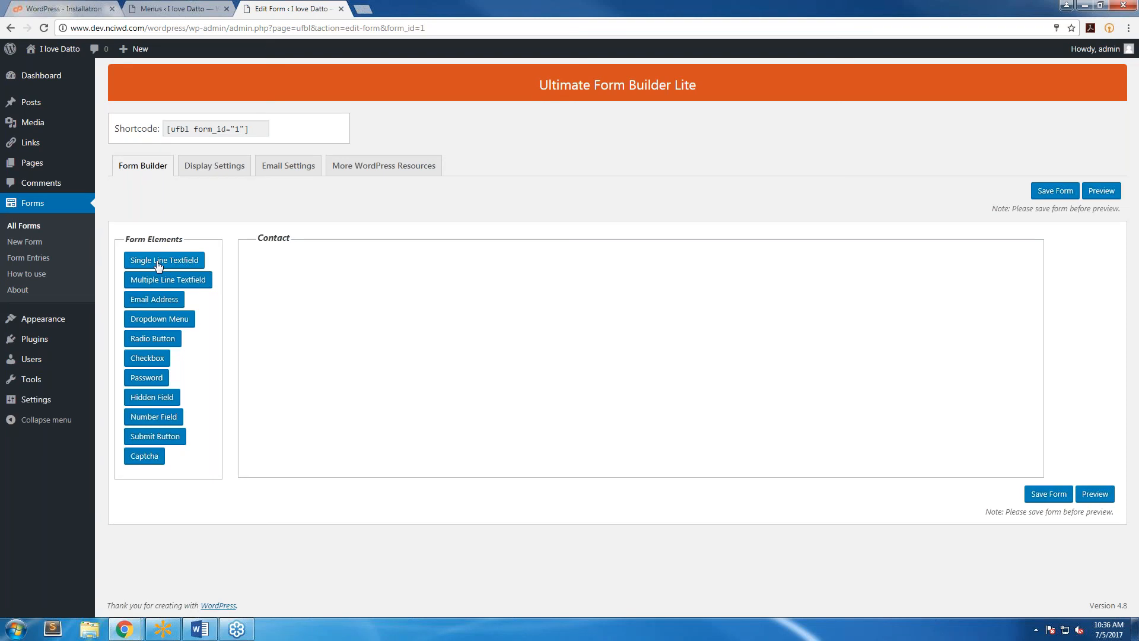
- Add four single-line text fields and a submit button to the Contact form, and save the form
left_click_drag(158, 264, 299, 261)
left_click(143, 262)
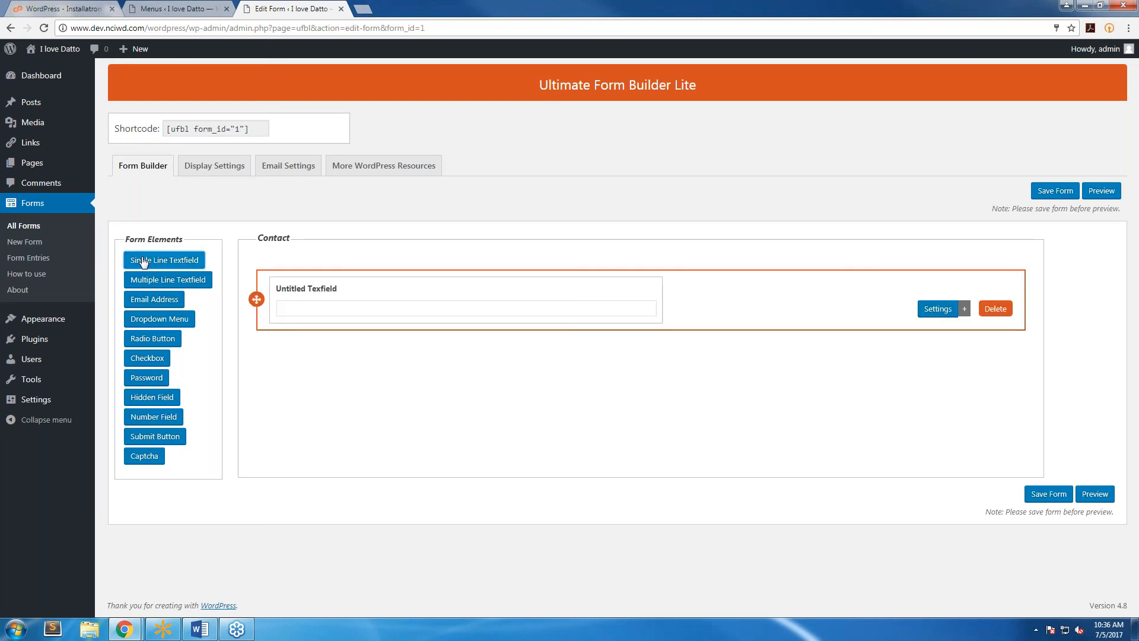
left_click(143, 263)
left_click(142, 262)
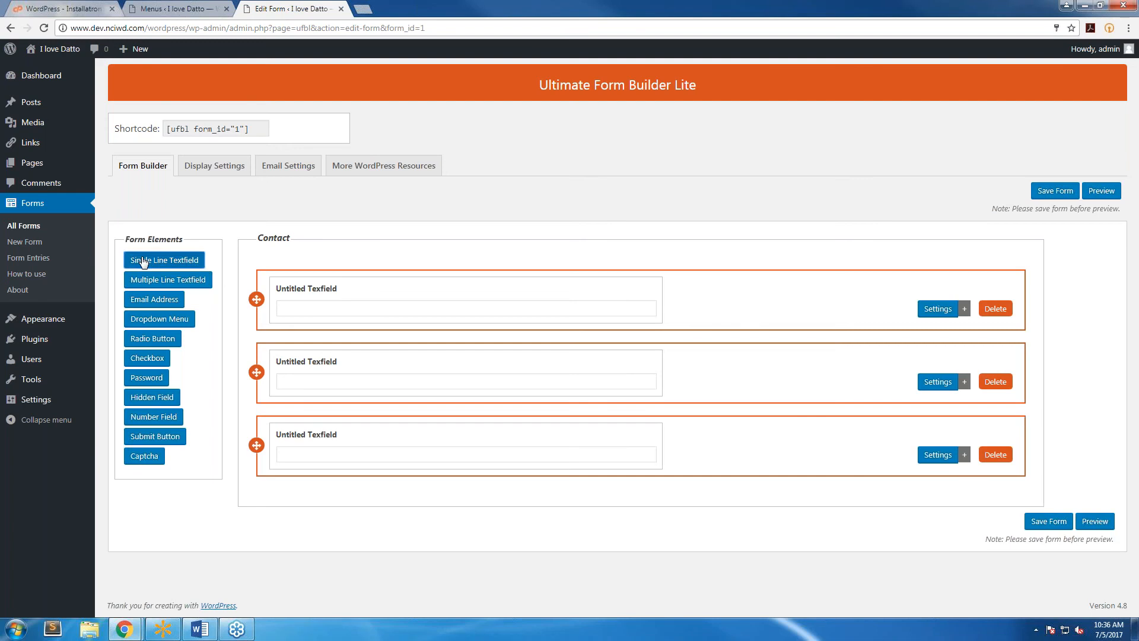
left_click(142, 263)
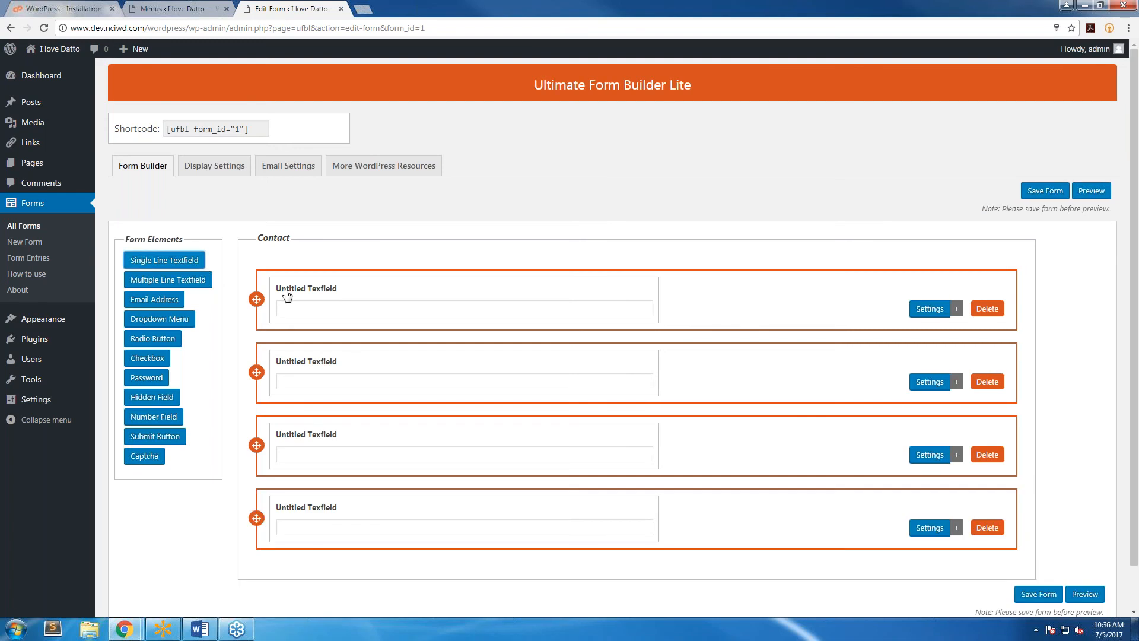
left_click(1042, 190)
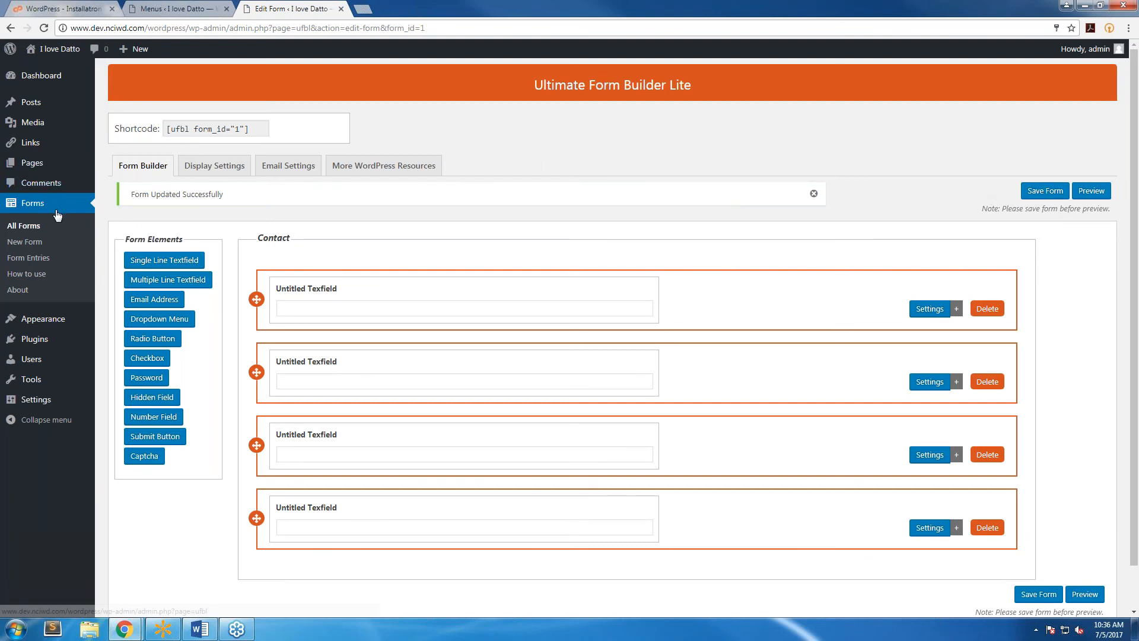
left_click(151, 437)
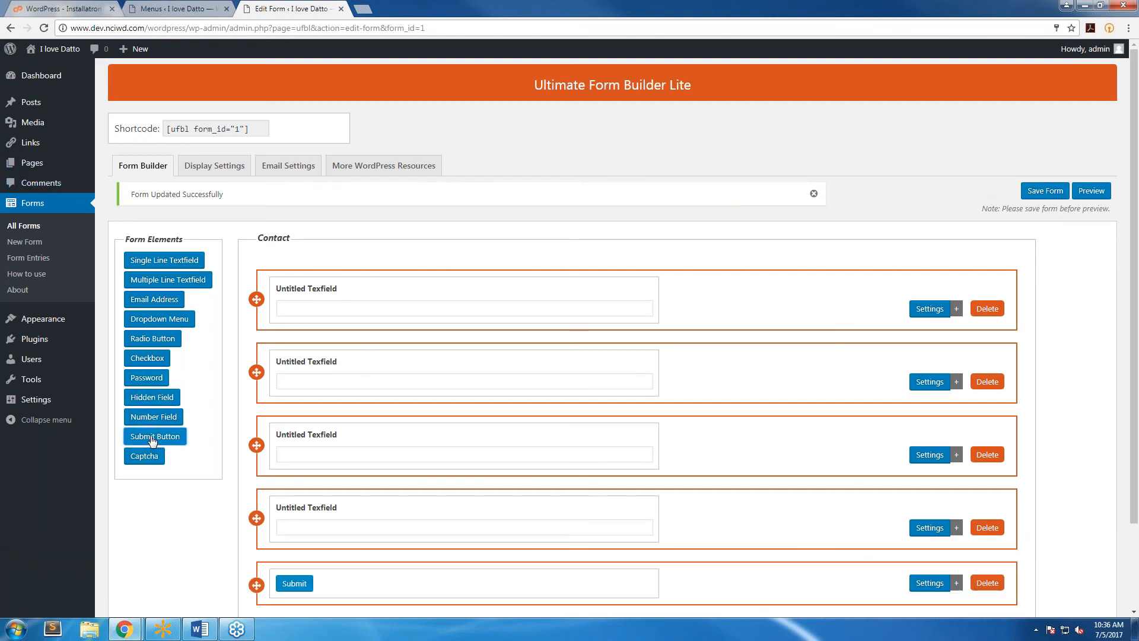
left_click(1045, 191)
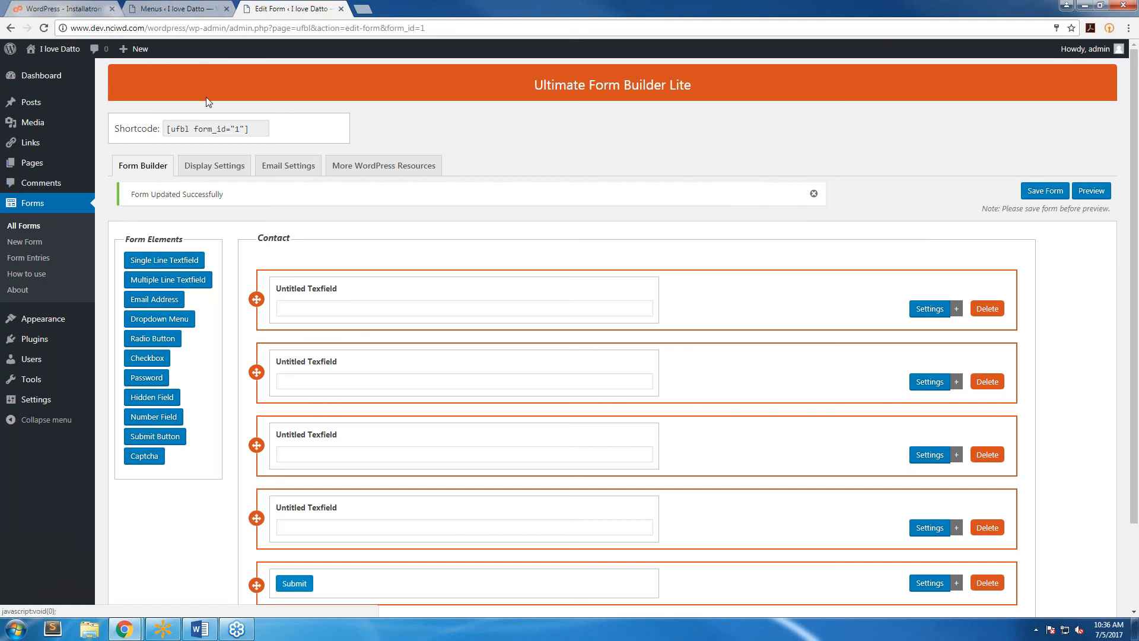
- Copy the Contact form's shortcode, paste it below the Datto image on New Web Page, and update the page
left_click(179, 135)
key("ctrl+c")
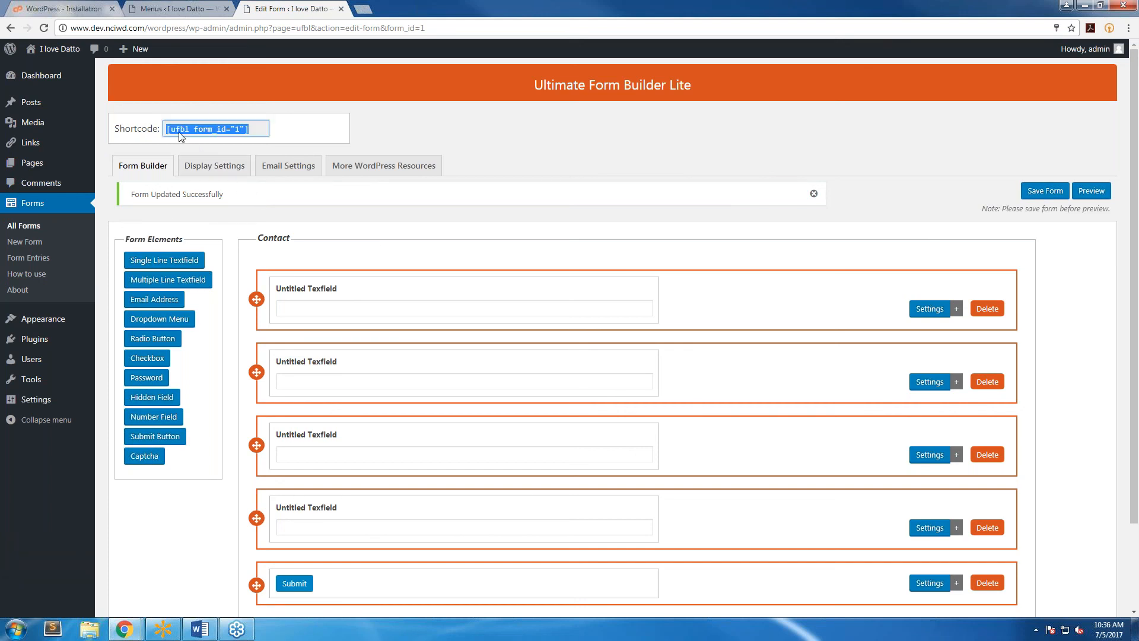
left_click(47, 163)
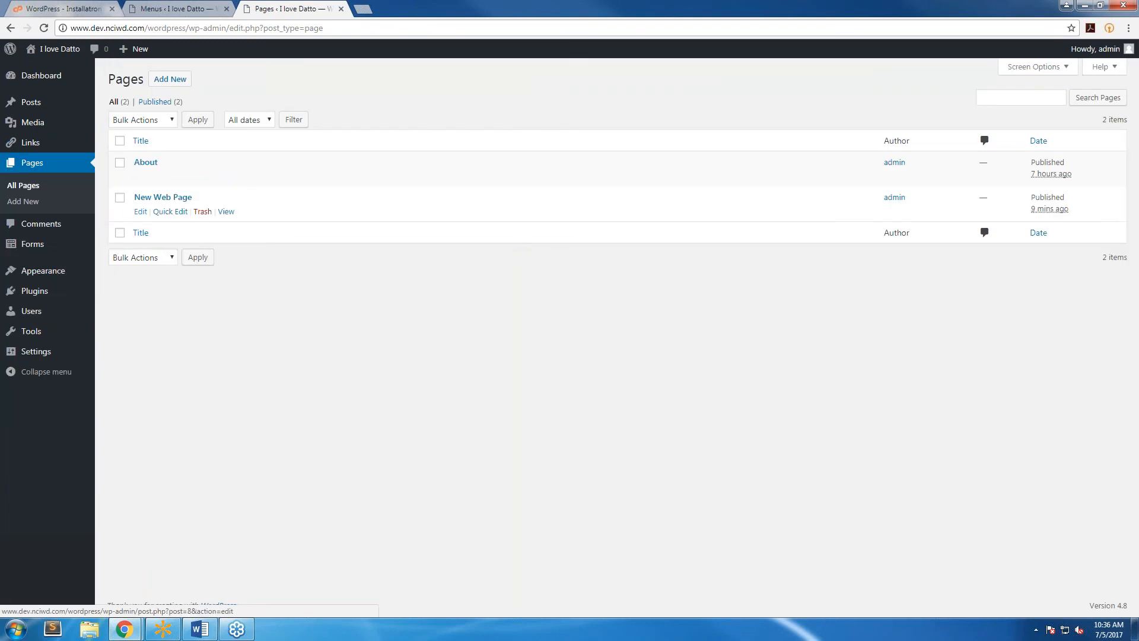
left_click(142, 213)
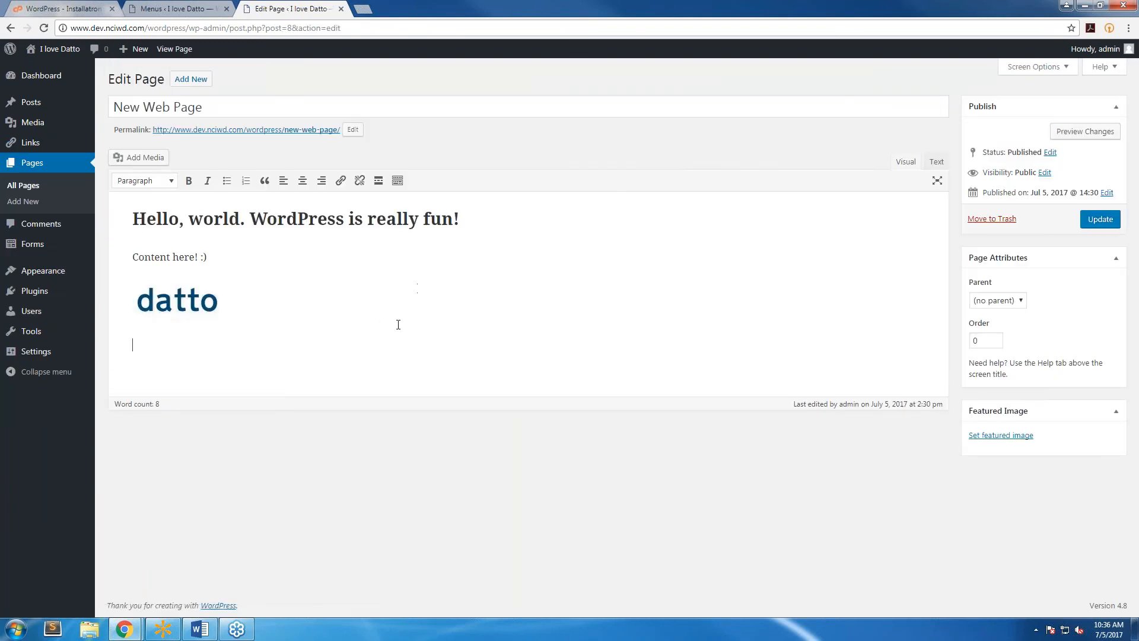
key("ctrl+v")
left_click(1113, 227)
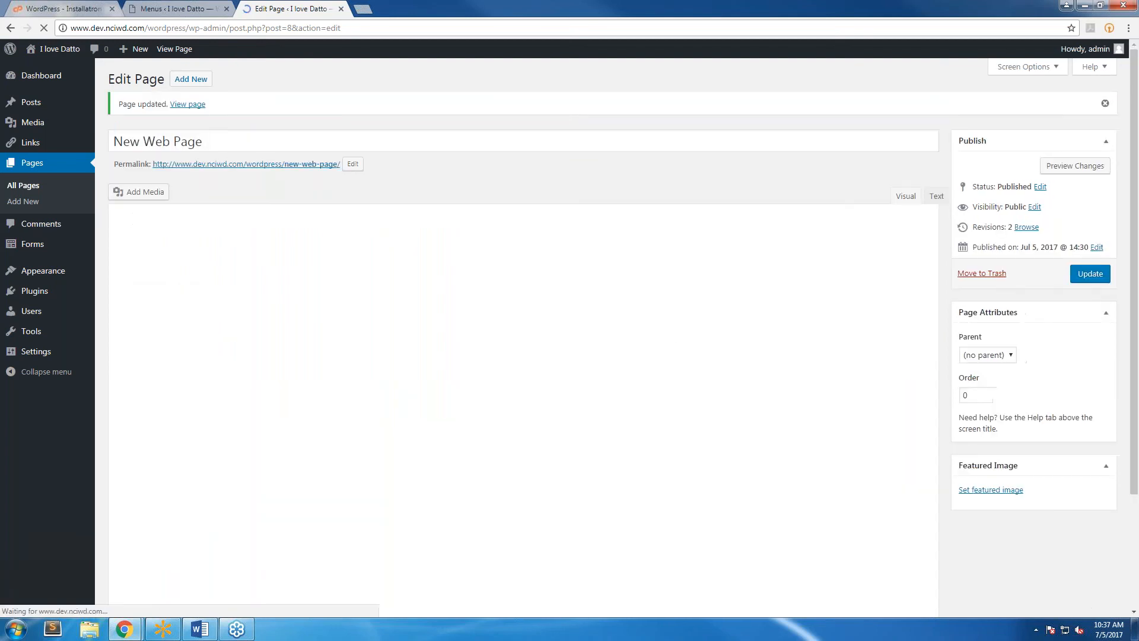
- Preview New Web Page, submit its Contact form with "hello", "email" and "etc" in the first three fields, and close the preview
left_click(1092, 167)
scroll(491, 228, "down", 1)
scroll(491, 228, "down", 1)
left_click(588, 315)
type("hello")
key("Tab")
type("email")
key("Tab")
type("etx")
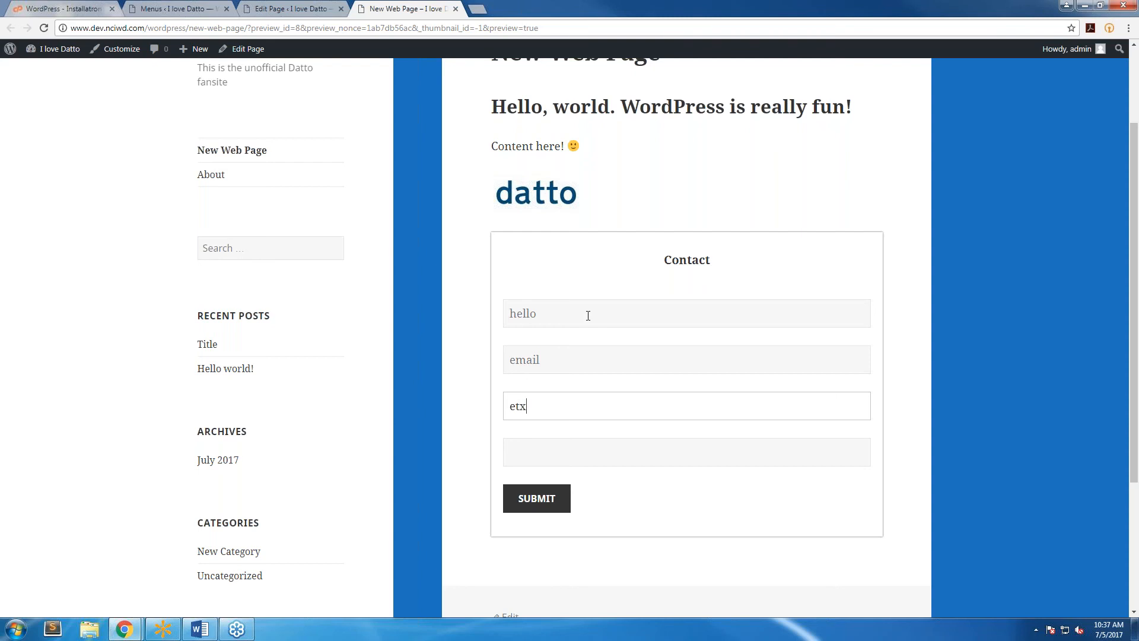
left_click(523, 497)
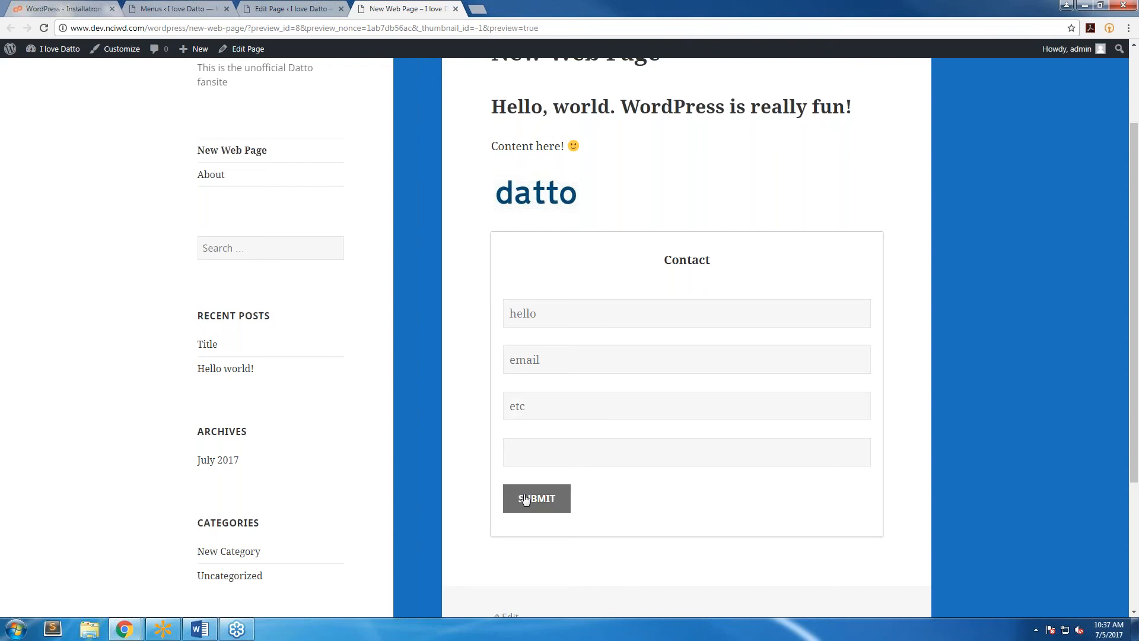
middle_click(422, 16)
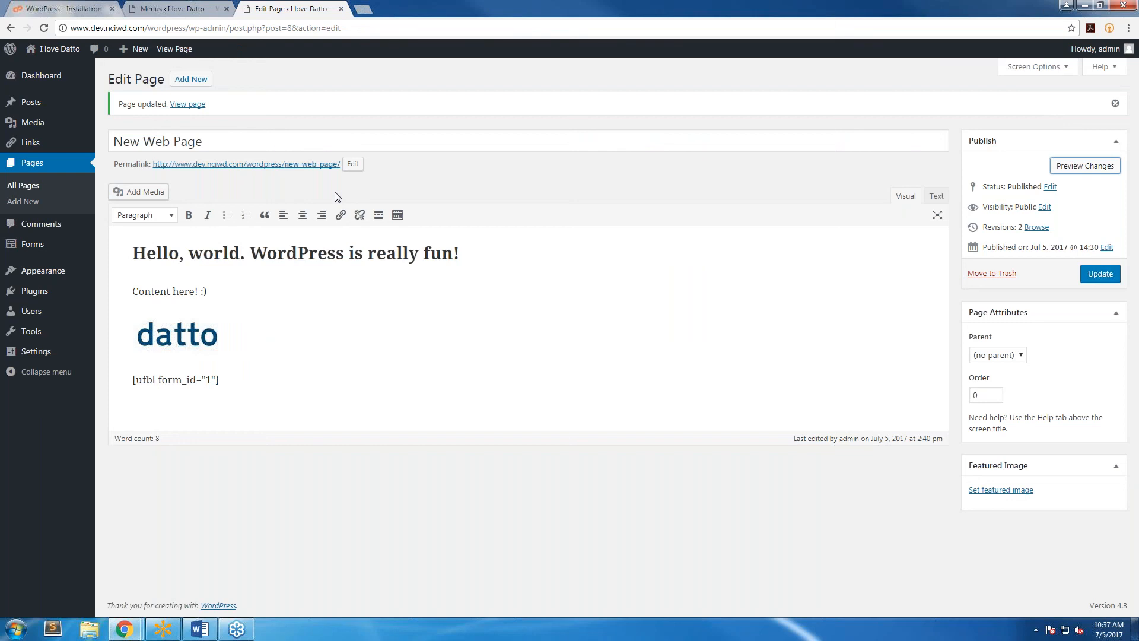
- Review the installed plugins and the user list, and open the blank form for adding a new user
left_click(34, 290)
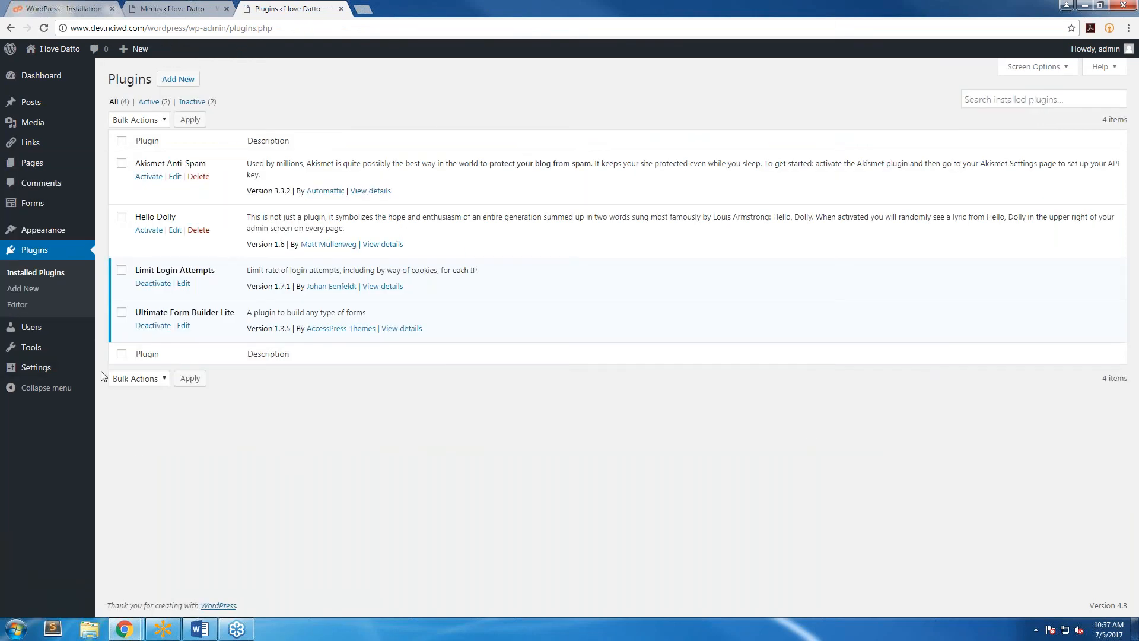
left_click(65, 335)
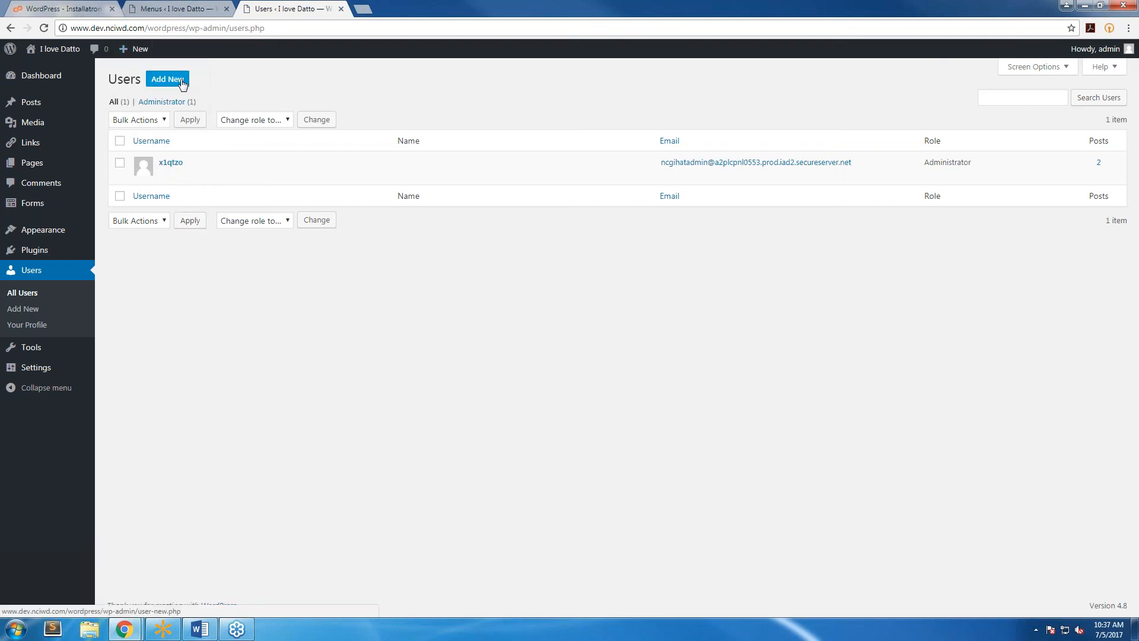
left_click(181, 82)
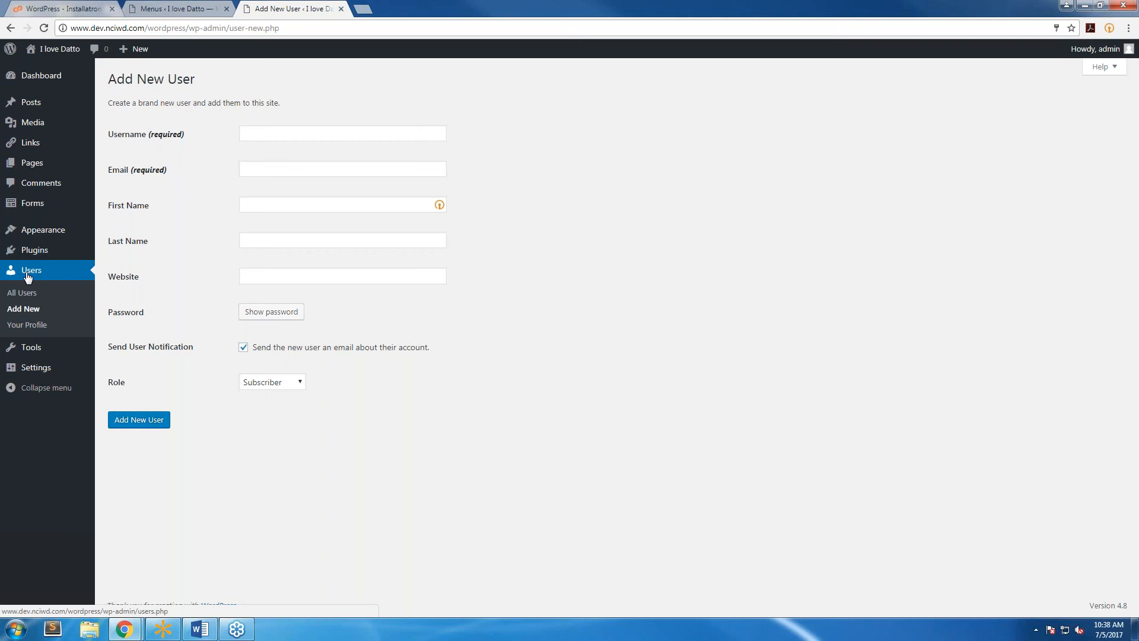
mouse_move(77, 356)
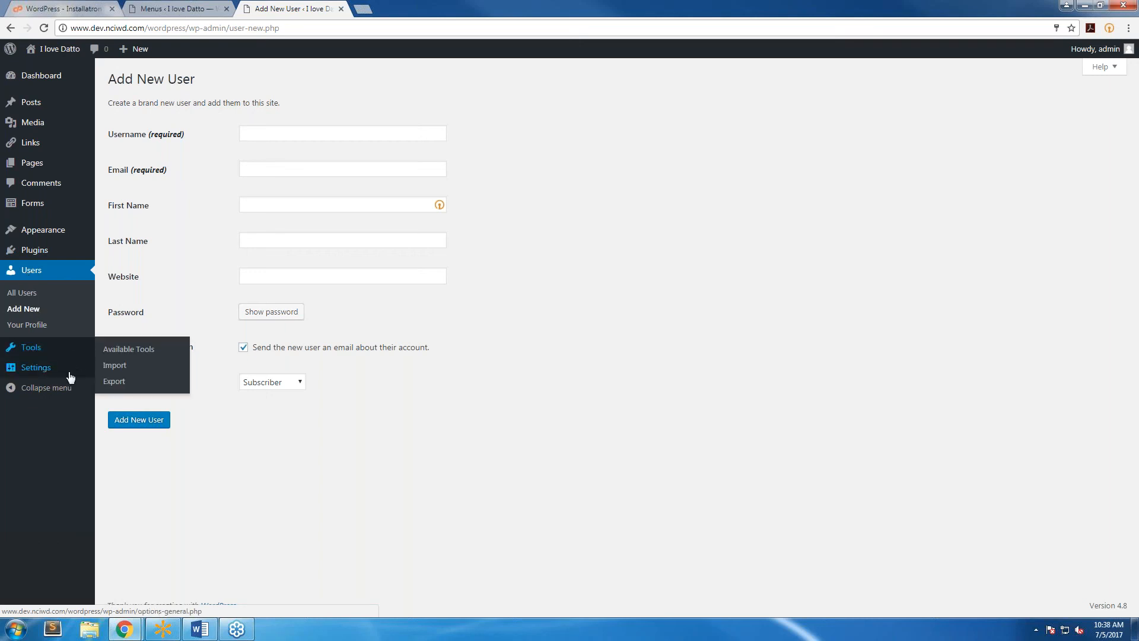
mouse_move(70, 378)
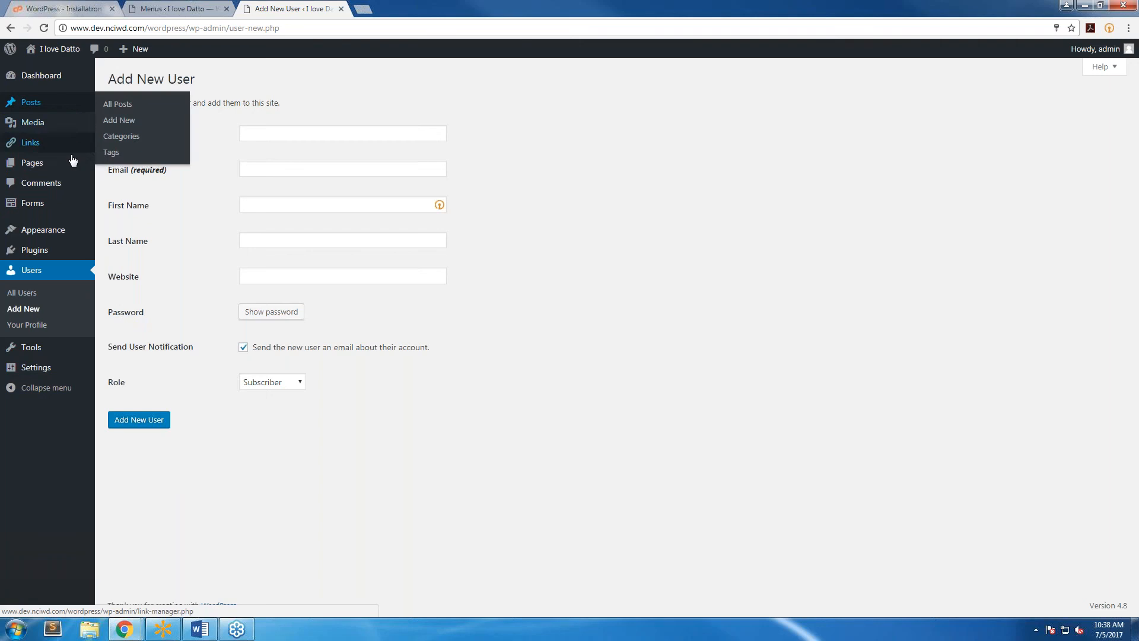
- Collapse the admin navigation sidebar and expand it again, three times
left_click(62, 385)
left_click(9, 333)
left_click(12, 386)
left_click(10, 331)
left_click(57, 391)
left_click(10, 331)
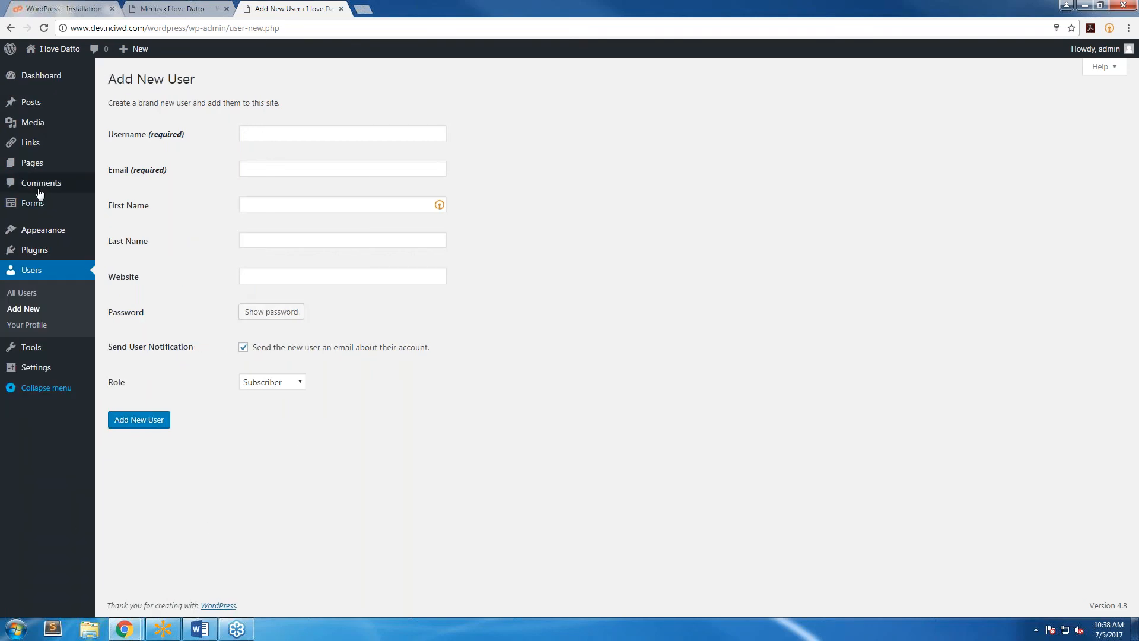
mouse_move(9, 52)
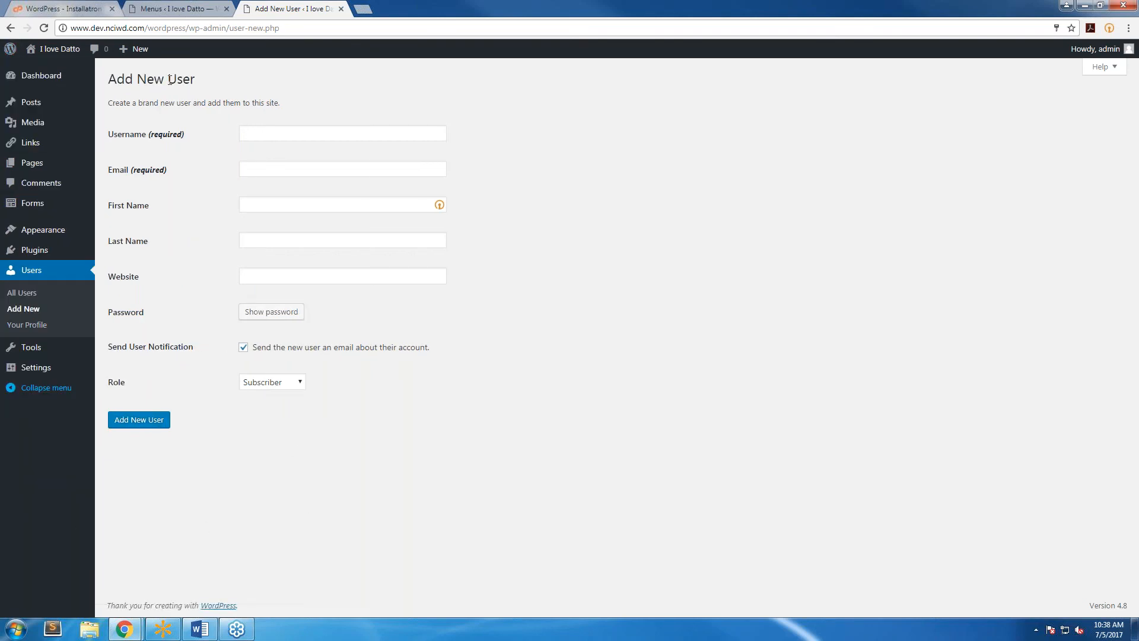
mouse_move(77, 247)
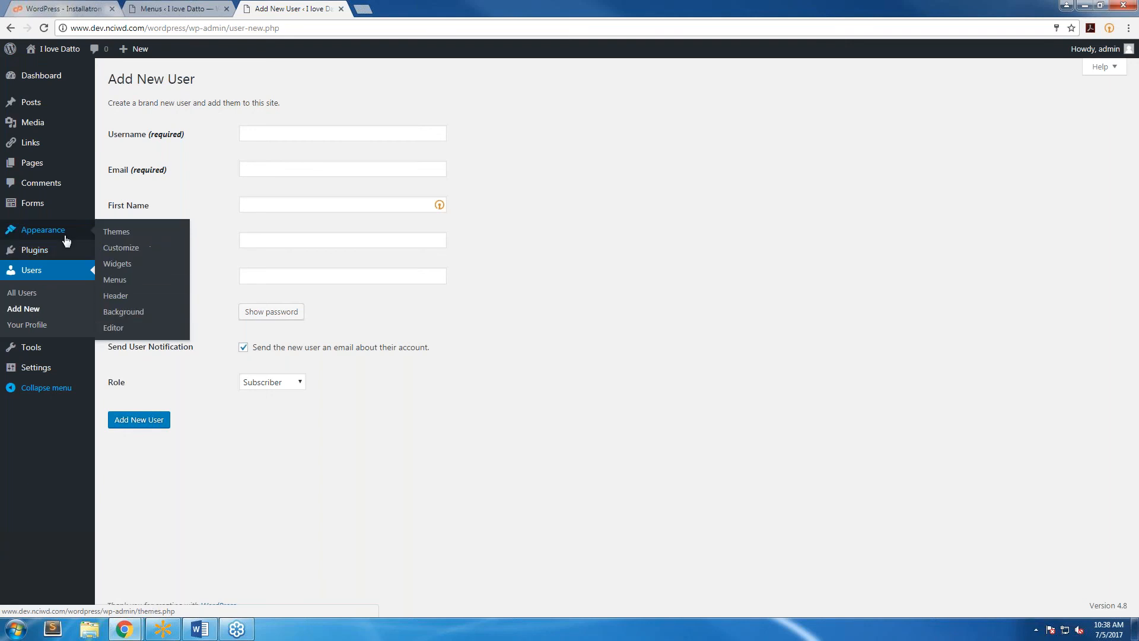
- Open the installed themes, search them for "twenty sixtee", and clear the search
left_click(116, 234)
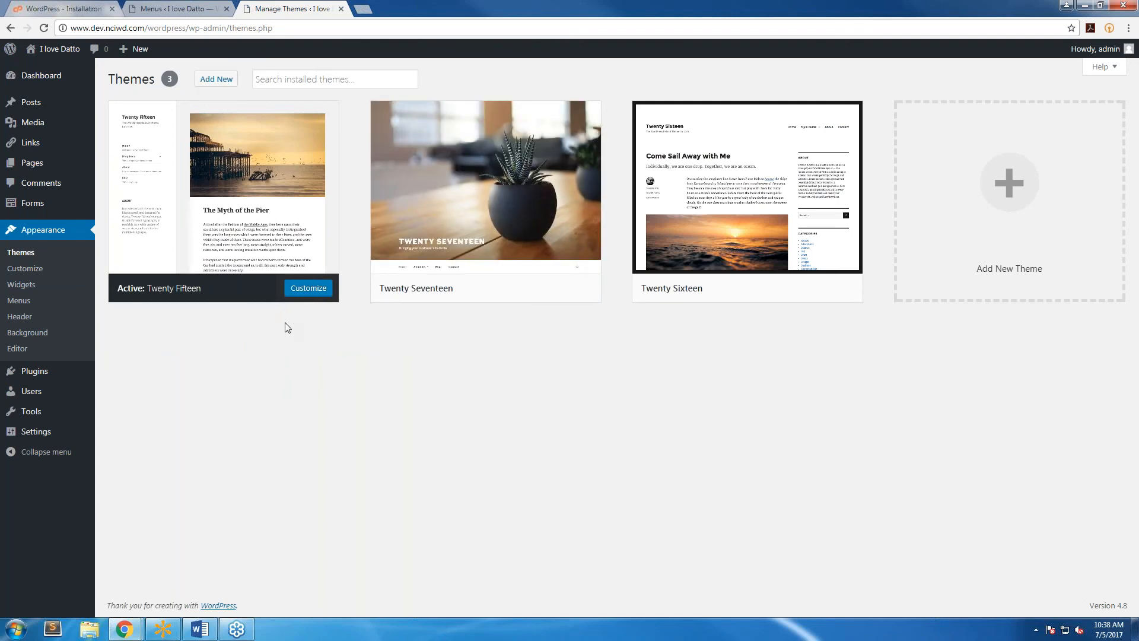
left_click(288, 79)
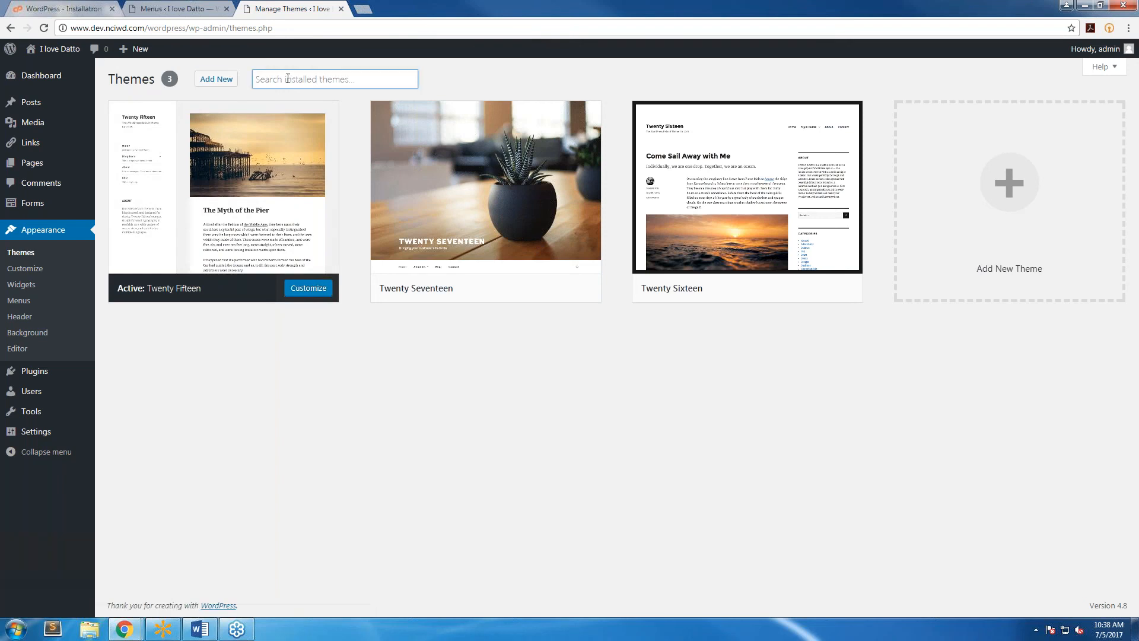
type("twenty sixtee")
key("ctrl+a")
key("BackSpace")
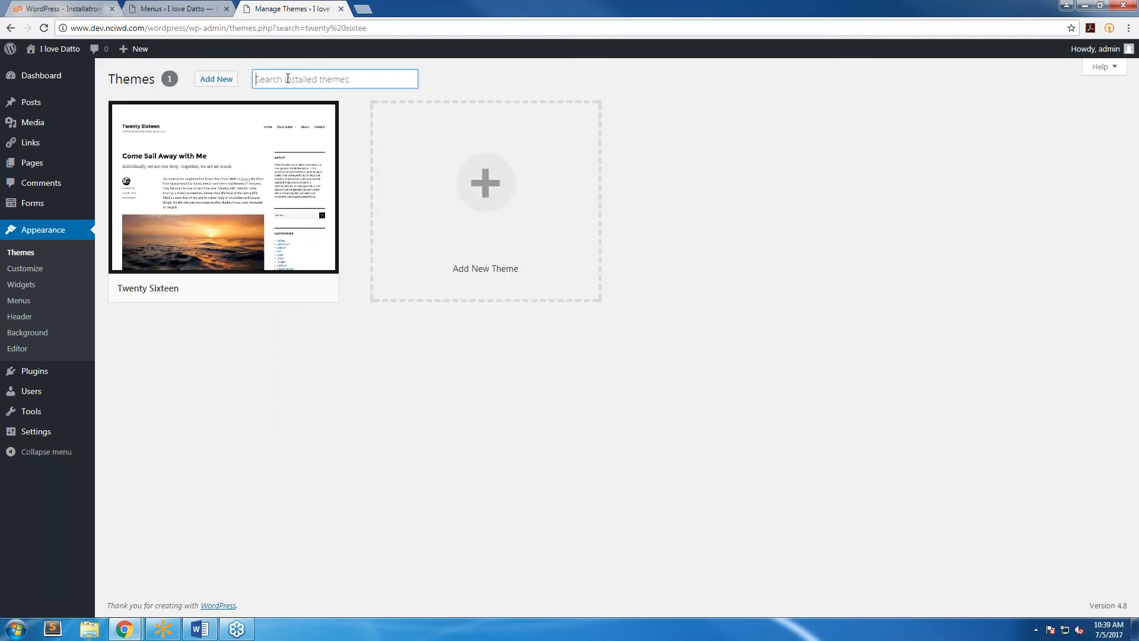
- Search the themes available to add for "news", clear the search, and install and activate the featured Magcast theme
left_click(209, 83)
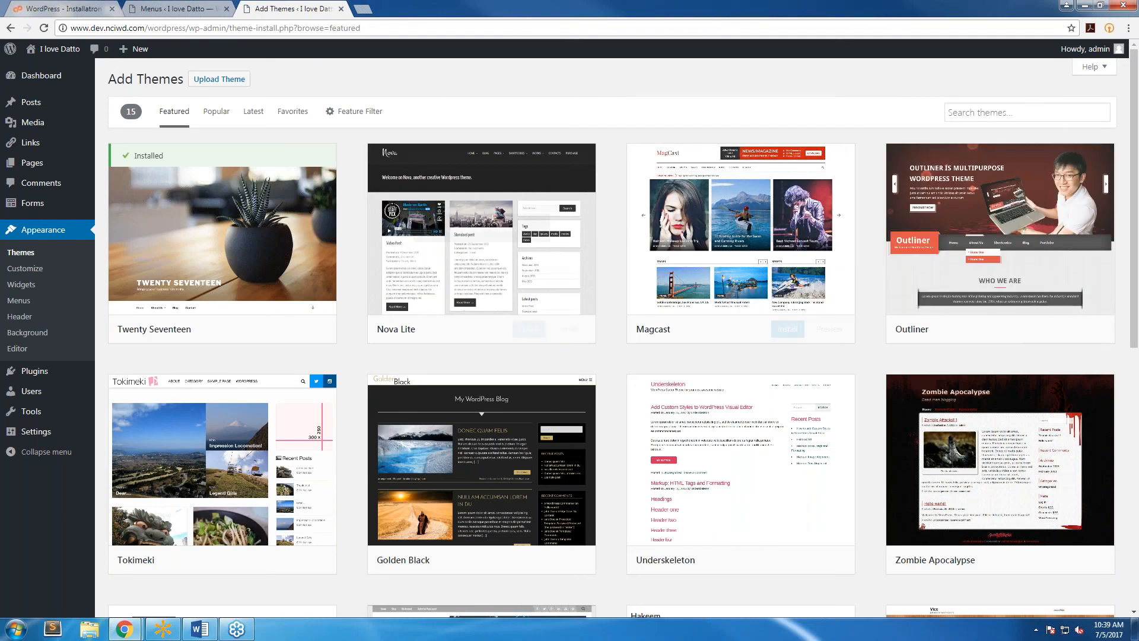
left_click(948, 113)
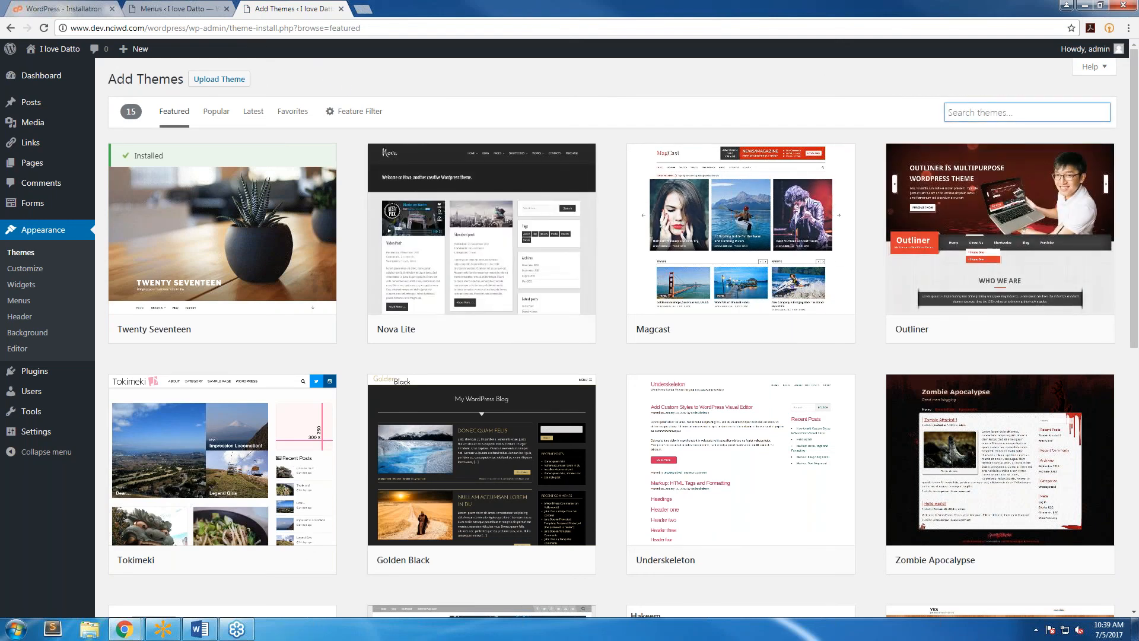
type("news")
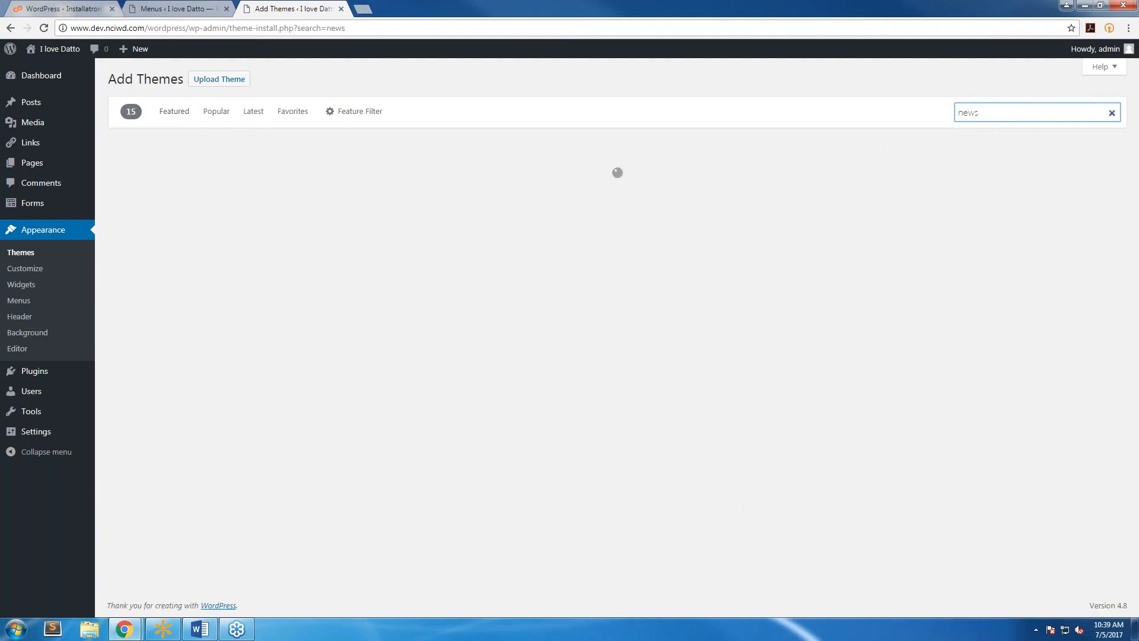
left_click(1112, 113)
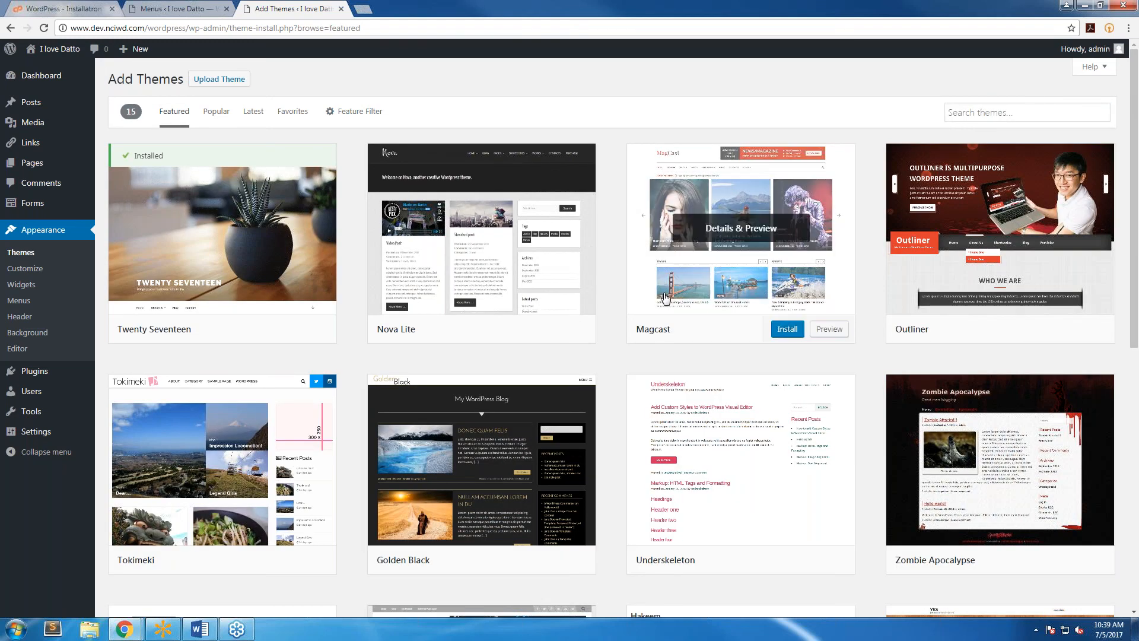
left_click(791, 330)
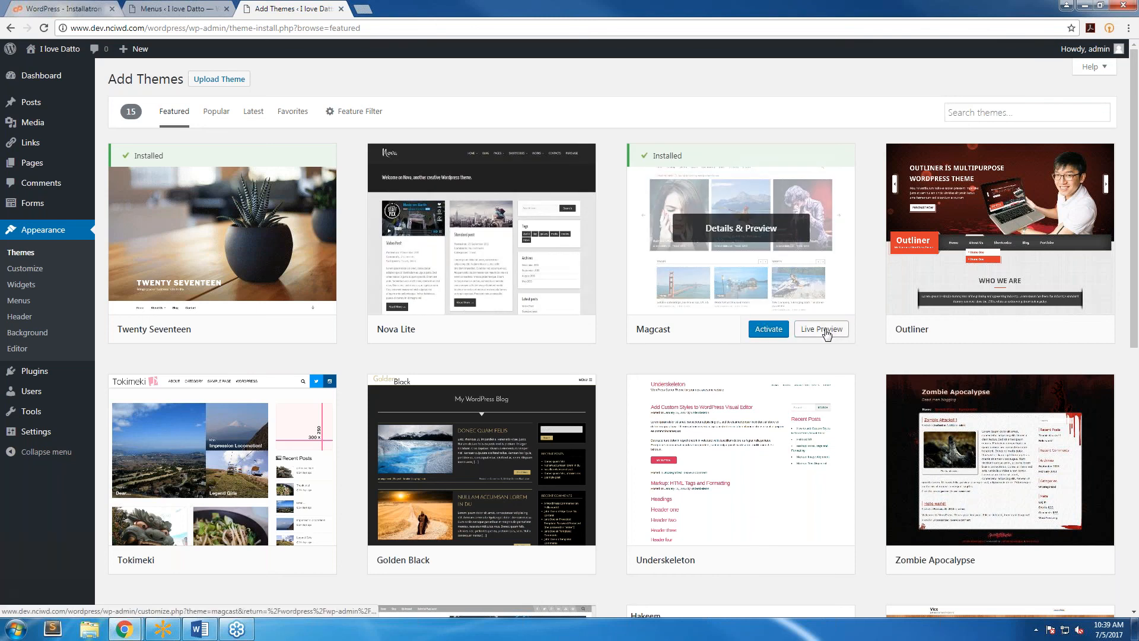
left_click(770, 330)
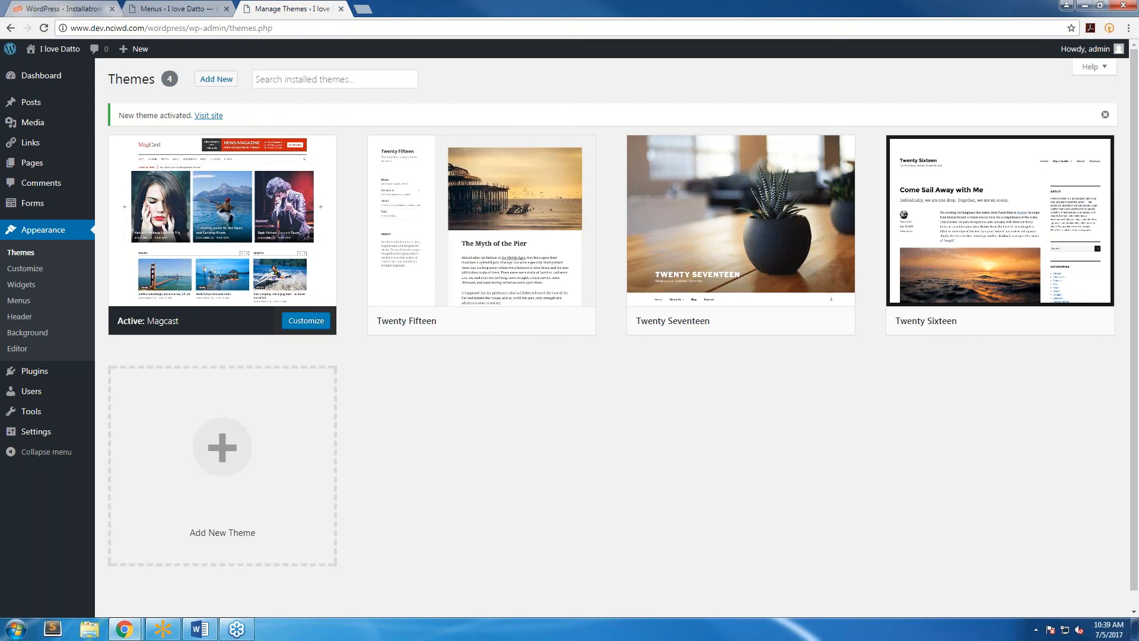
- Open the site in a new tab and review the About page and New Web Page's Contact form under the new theme
middle_click(59, 49)
left_click(400, 5)
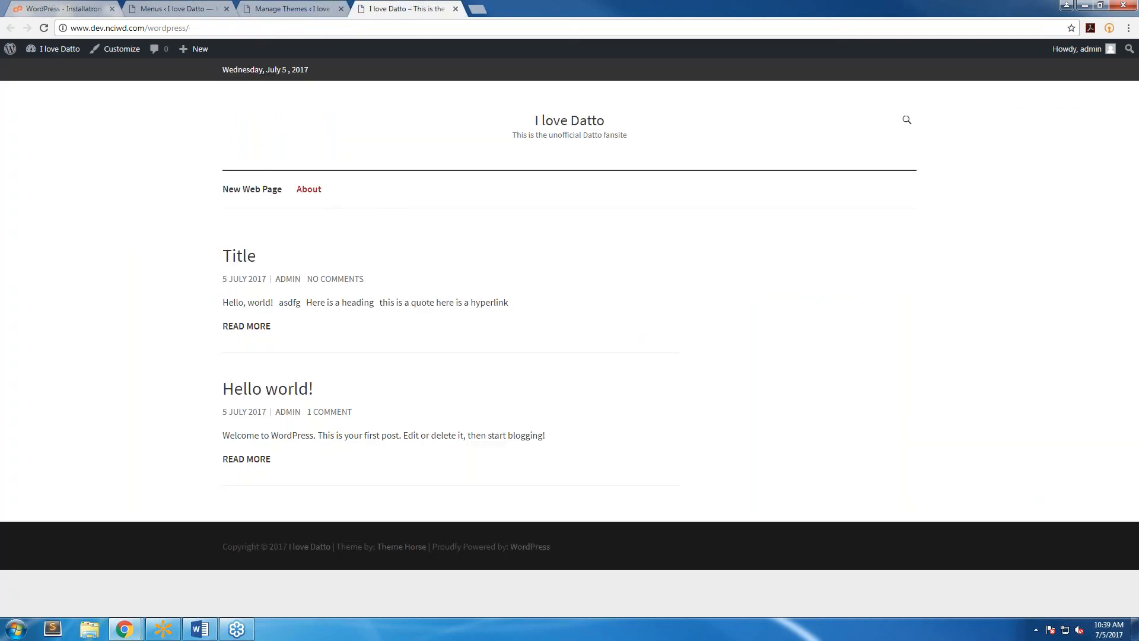
left_click(309, 189)
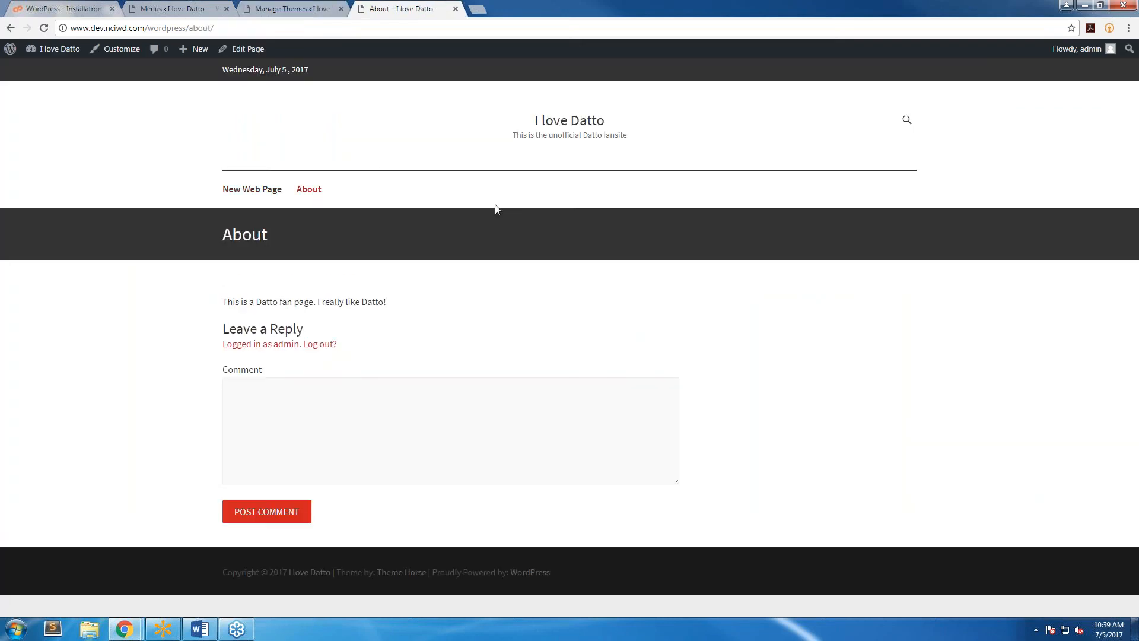
left_click(255, 190)
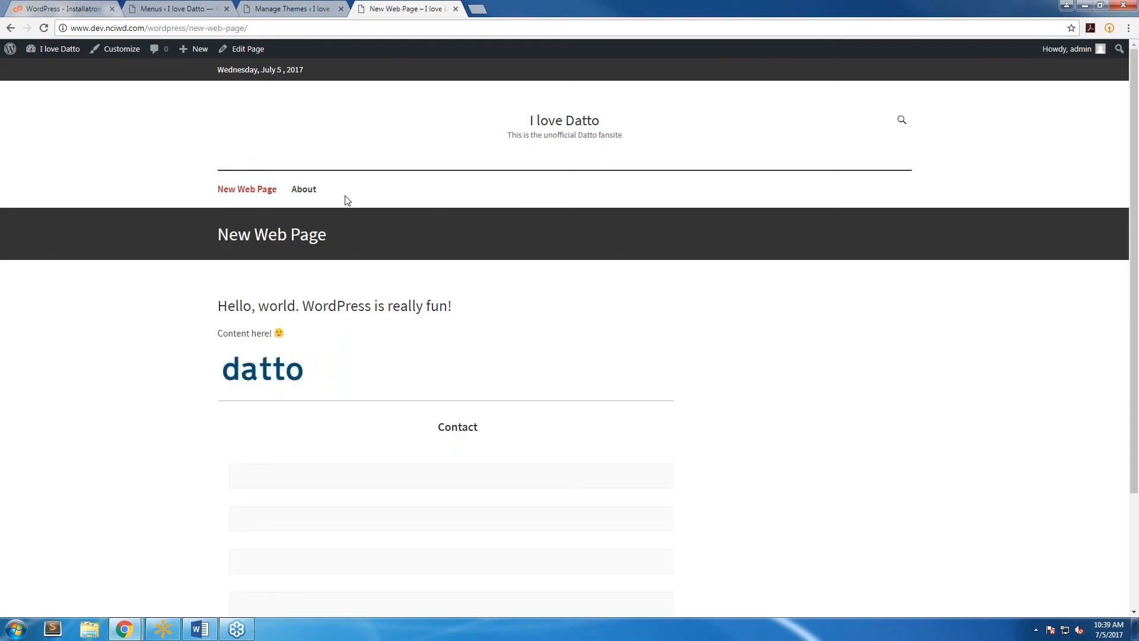
scroll(226, 285, "down", 1)
scroll(224, 284, "down", 2)
left_click(348, 338)
left_click(303, 414)
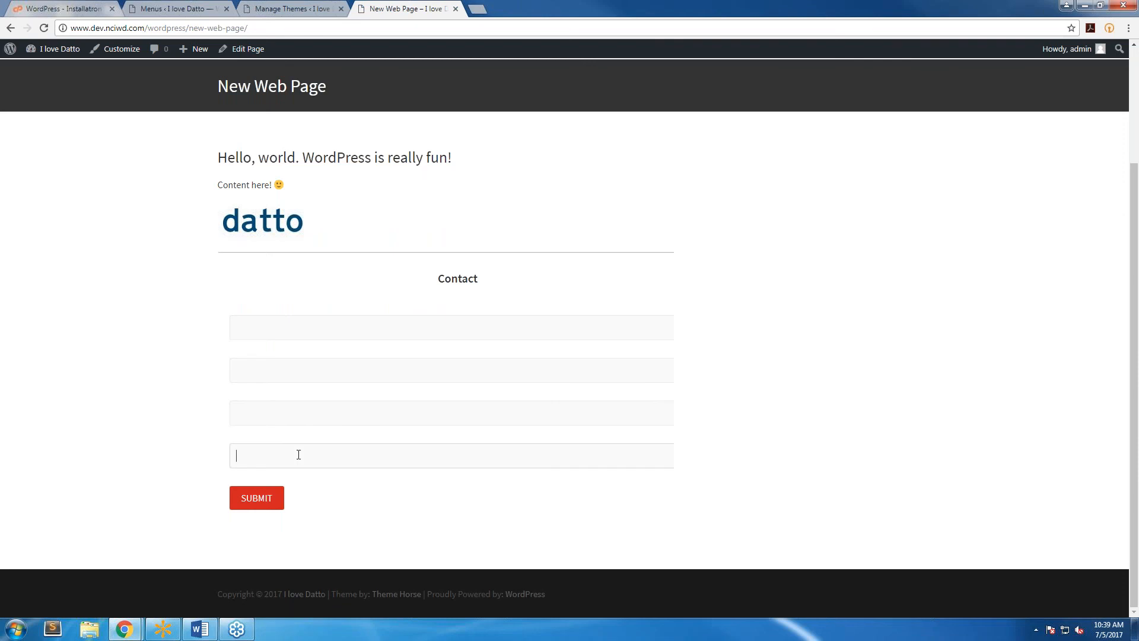
scroll(275, 440, "up", 3)
- Check the installed themes list again, return to the live site, and open its home page
left_click(258, 7)
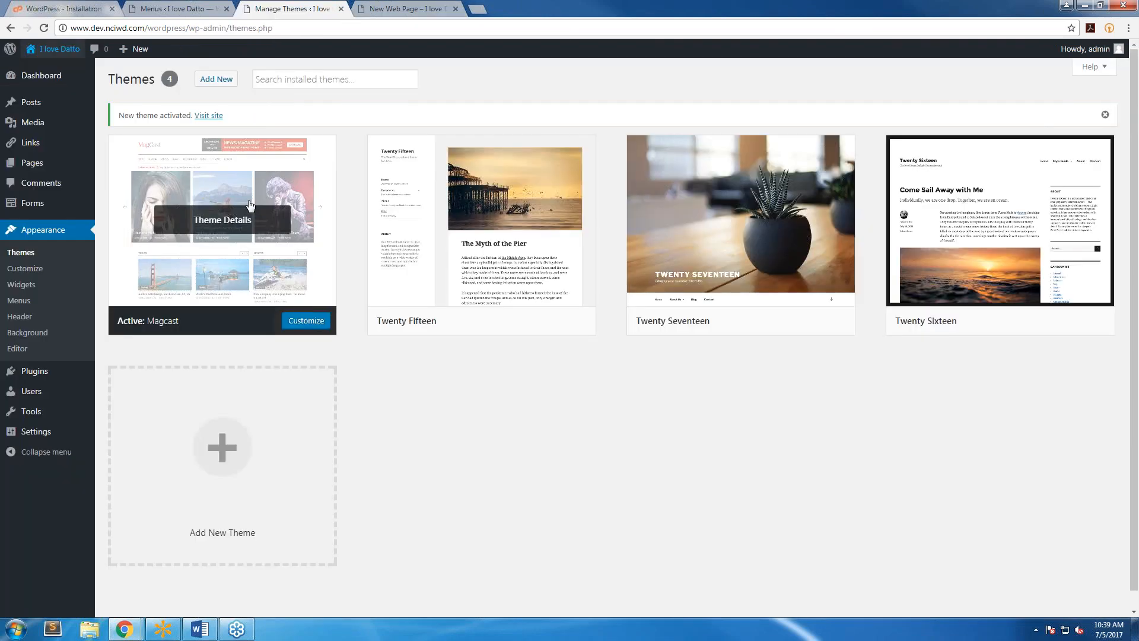
left_click(363, 7)
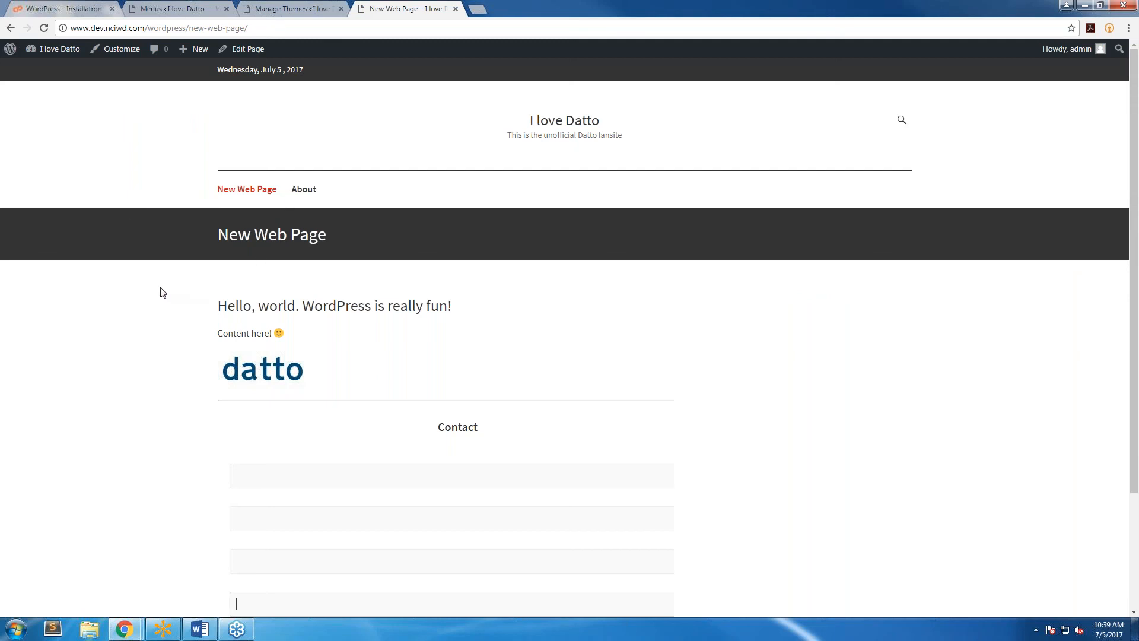
left_click(564, 120)
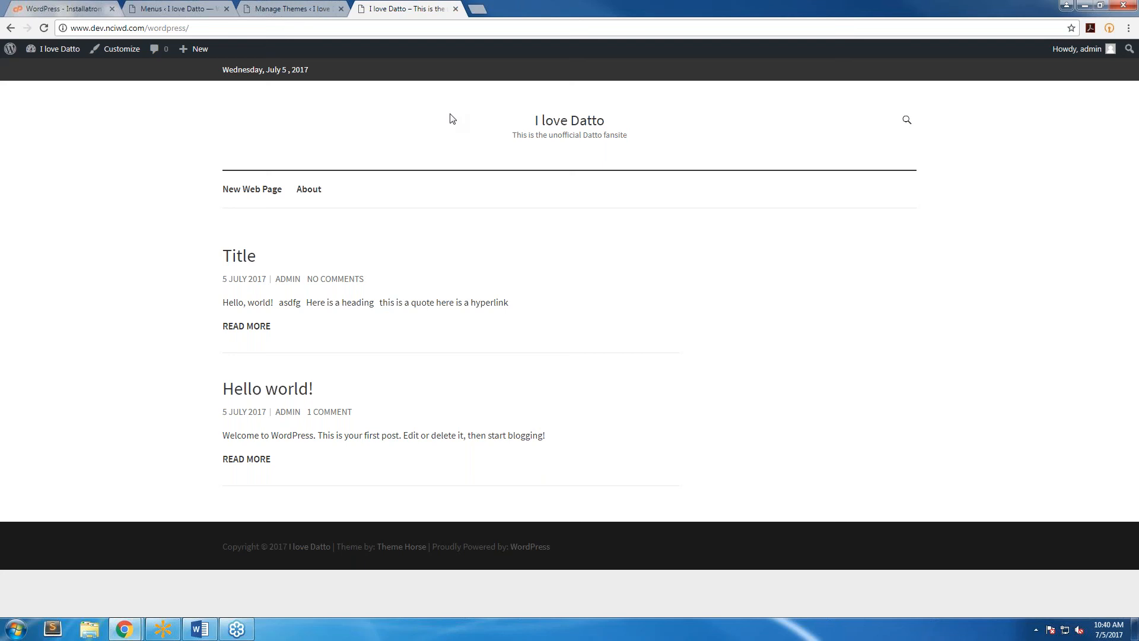
left_click(478, 9)
type("www.cnn.com")
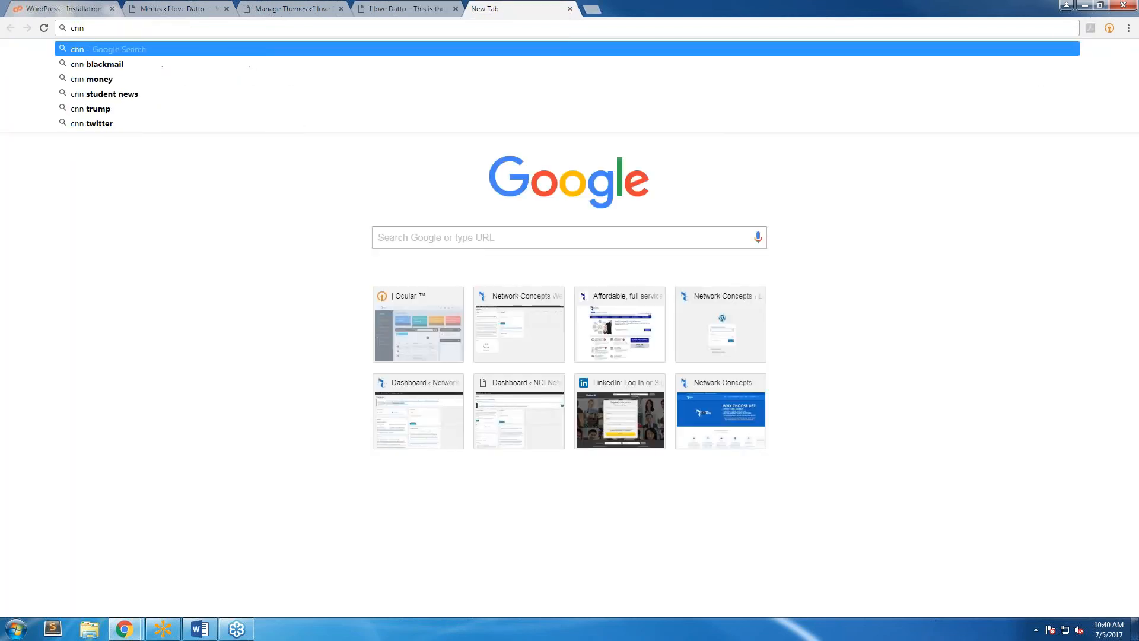
key("Return")
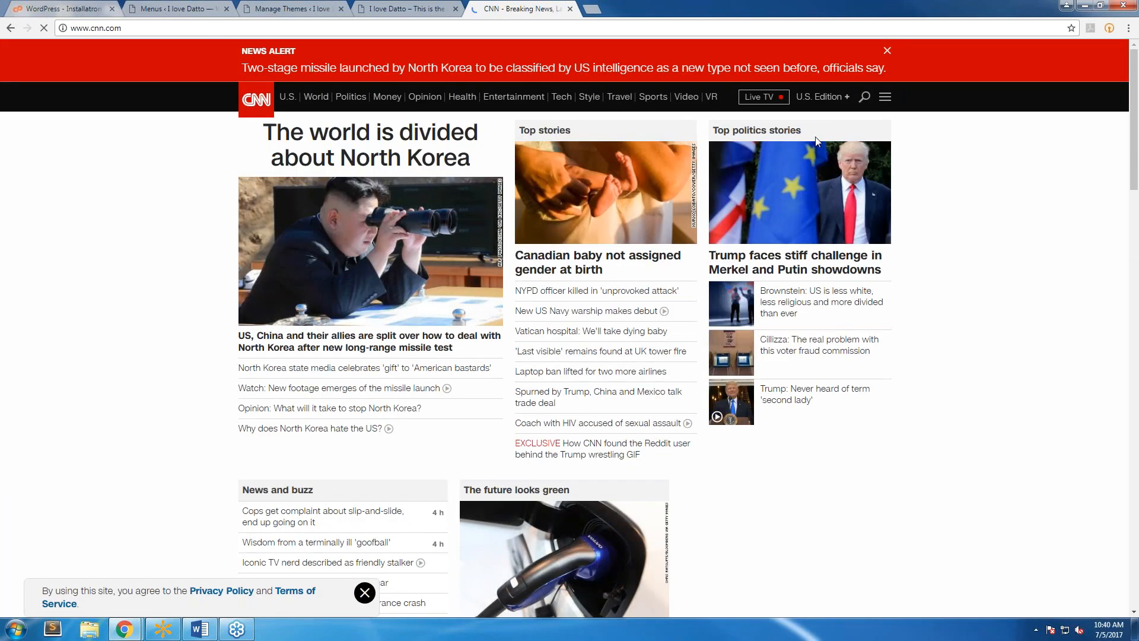
scroll(817, 140, "down", 15)
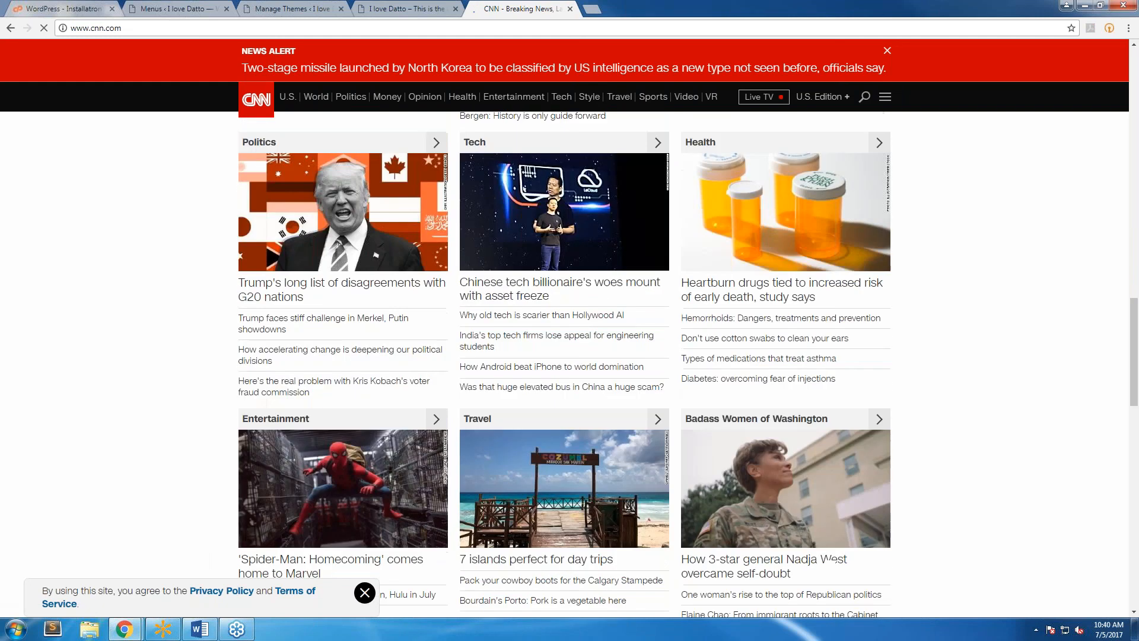
scroll(570, 356, "down", 12)
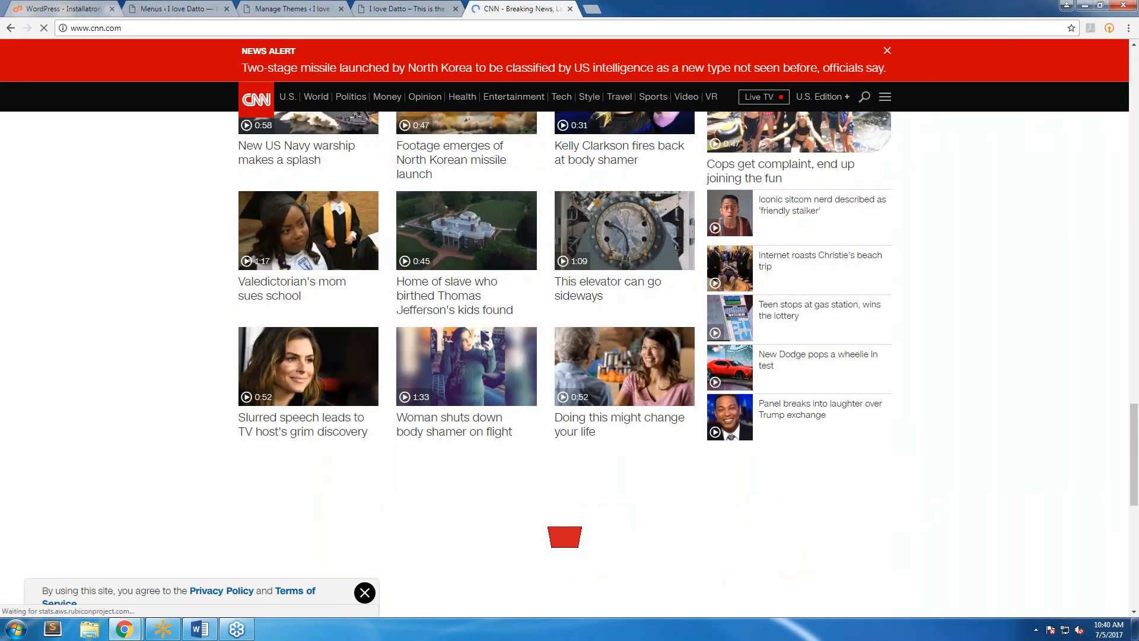
scroll(569, 356, "up", 12)
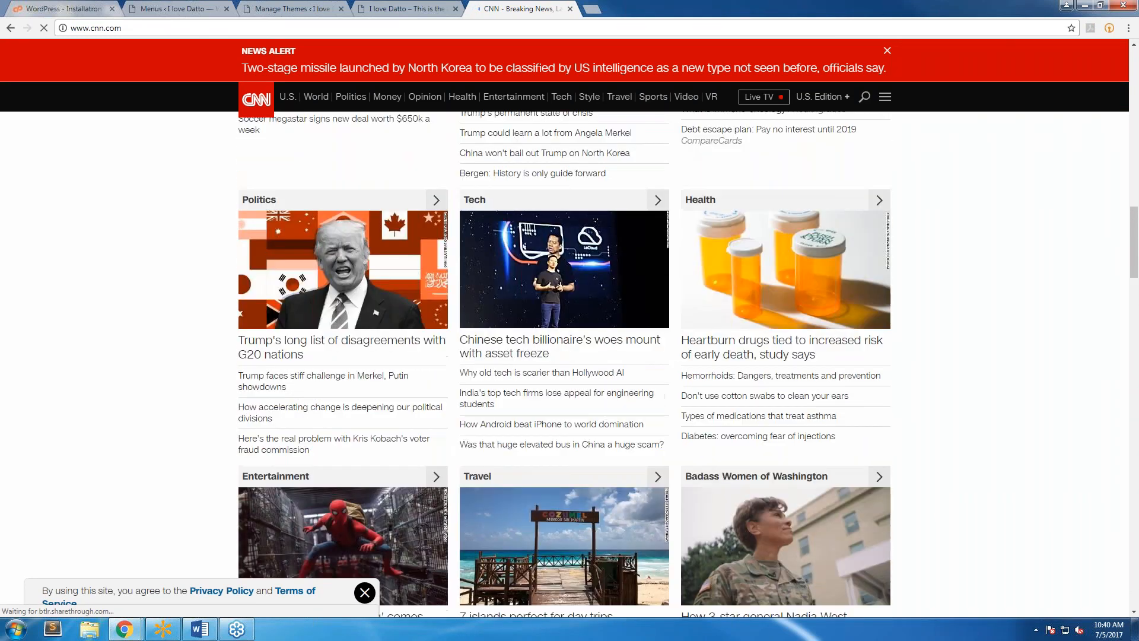
scroll(570, 356, "up", 9)
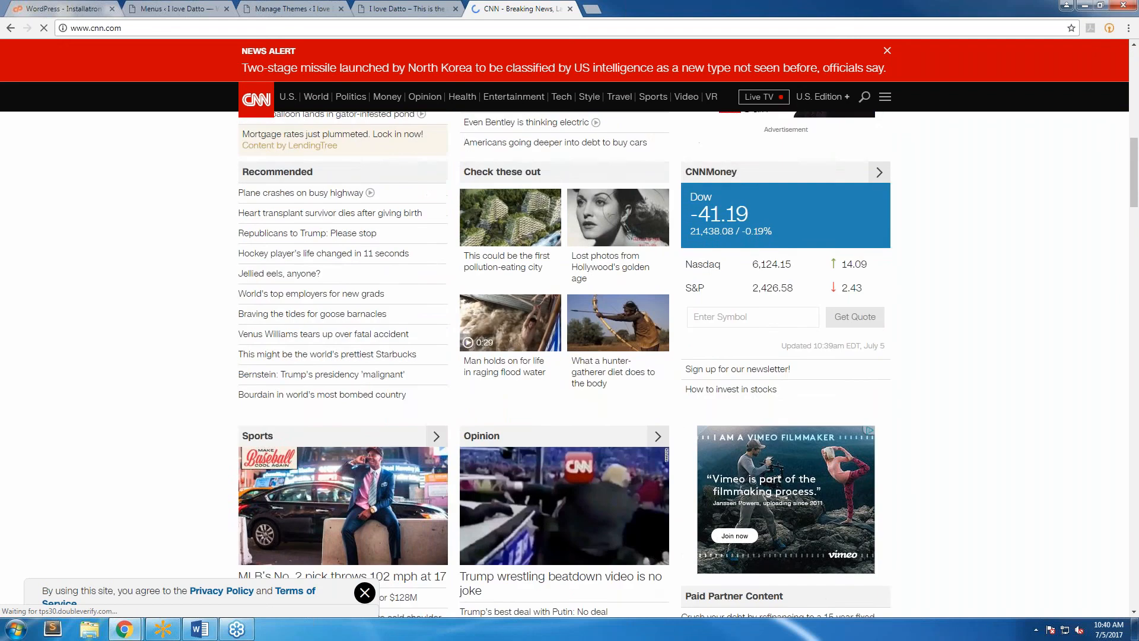
scroll(570, 356, "up", 10)
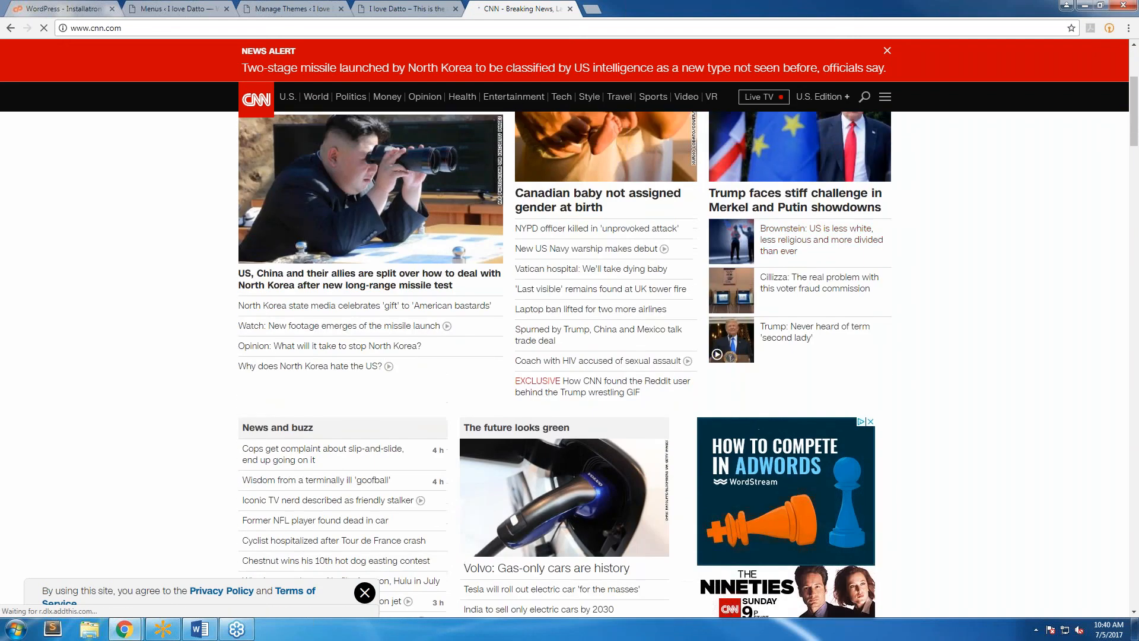
scroll(570, 356, "up", 4)
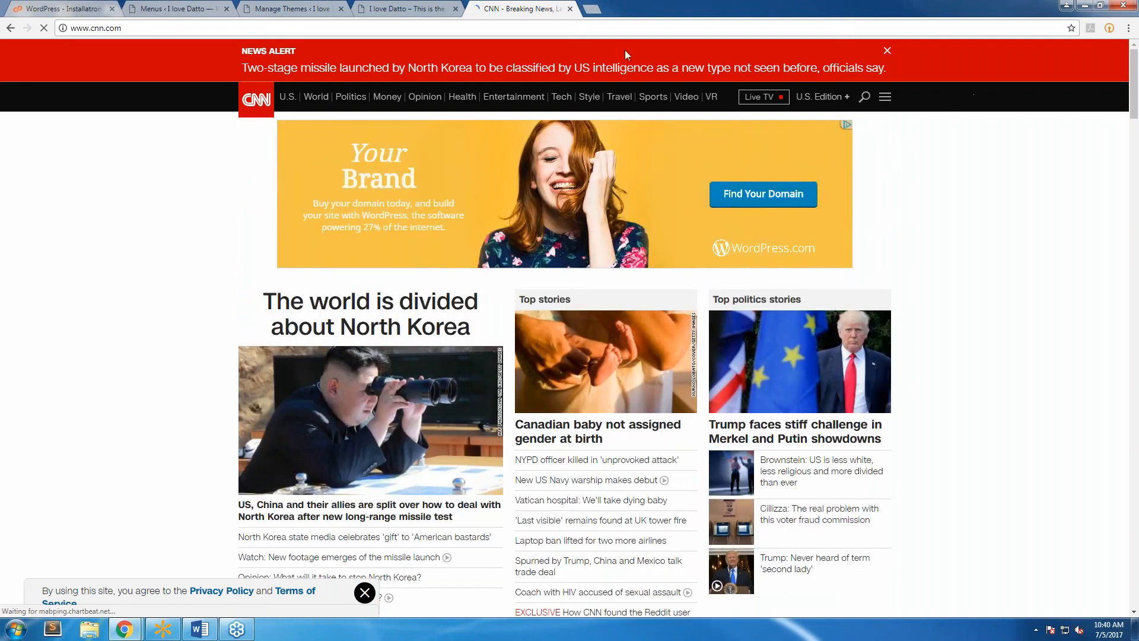
middle_click(522, 4)
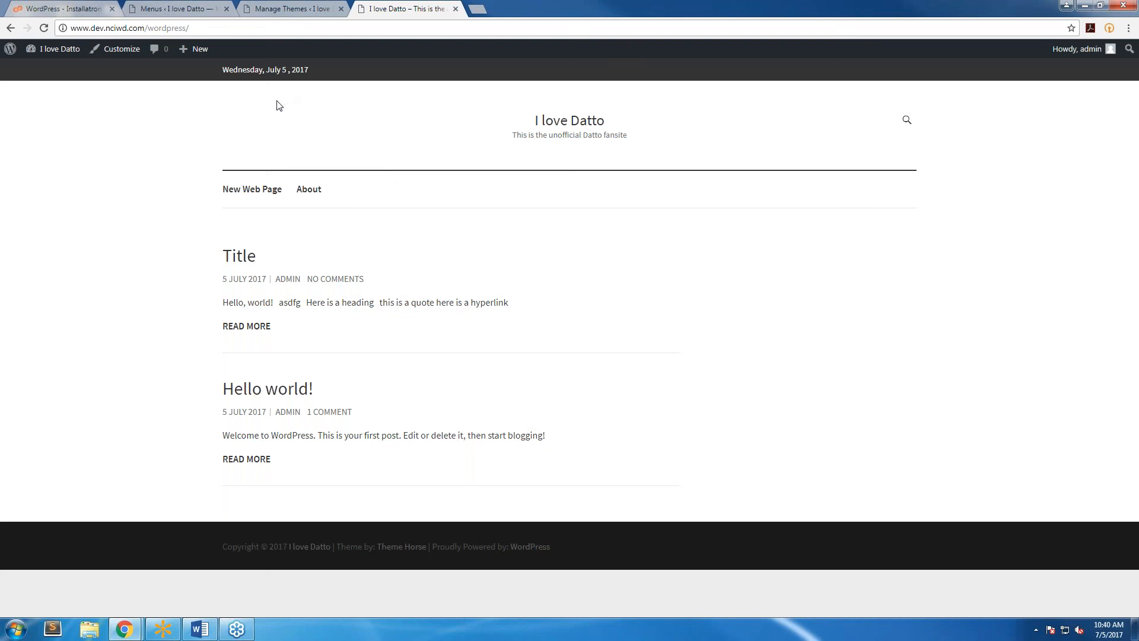